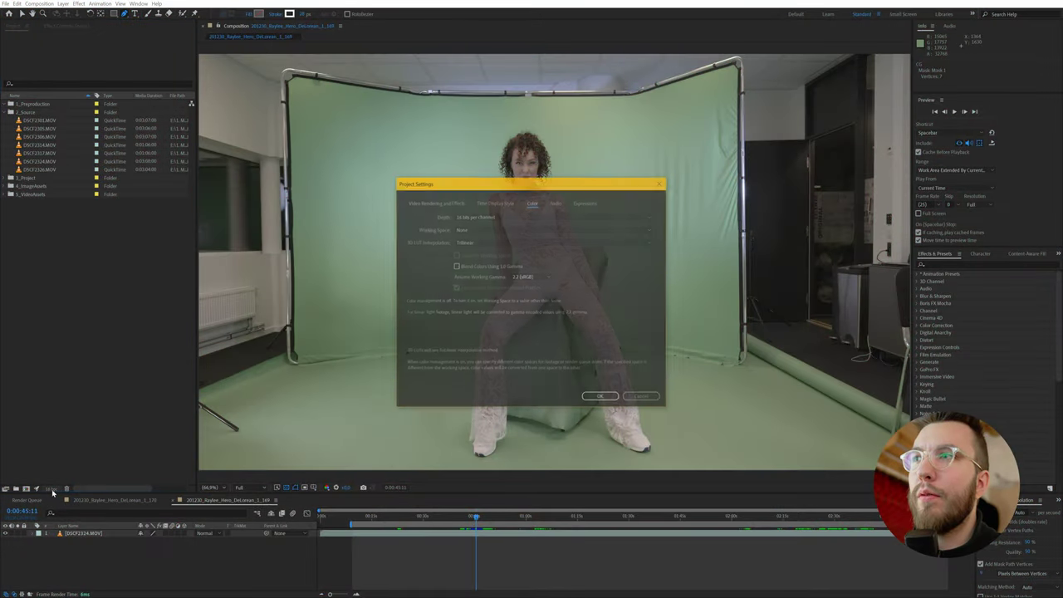
Step: Keep the project colour depth at 16 bits per channel and close Project Settings
click(473, 216)
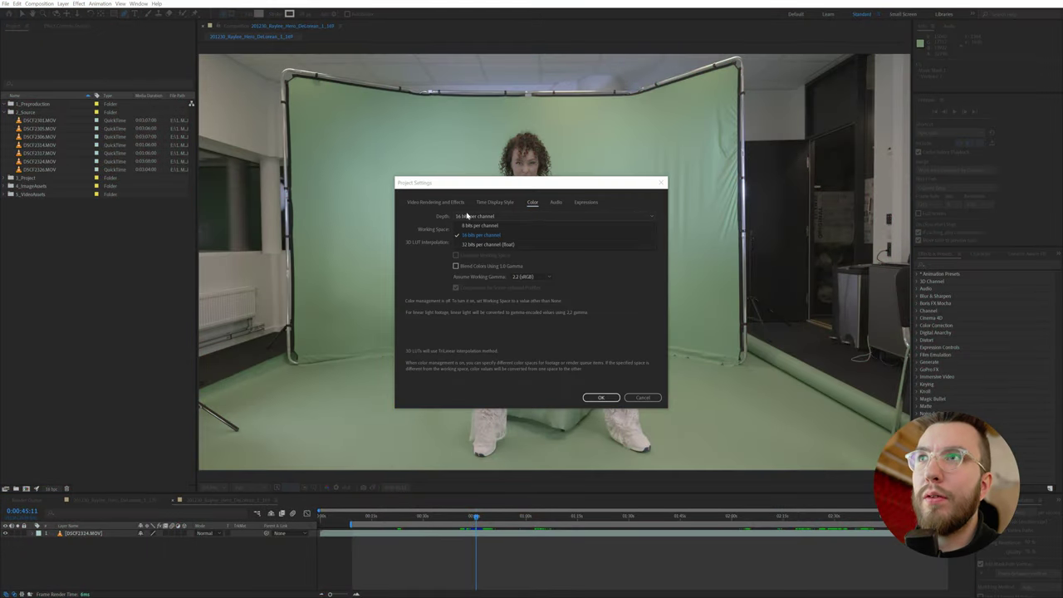
click(475, 235)
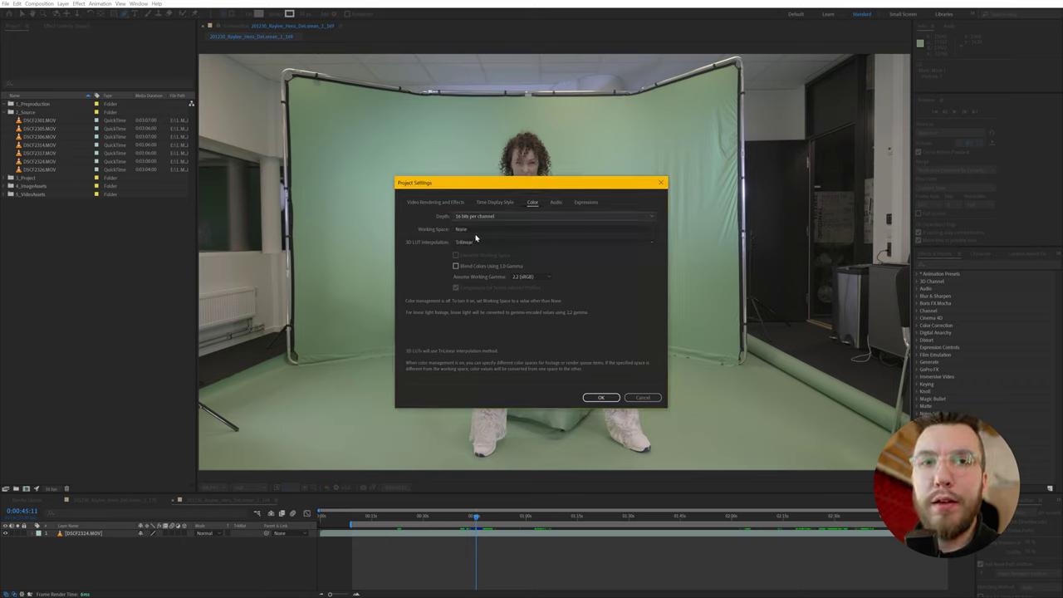
click(599, 397)
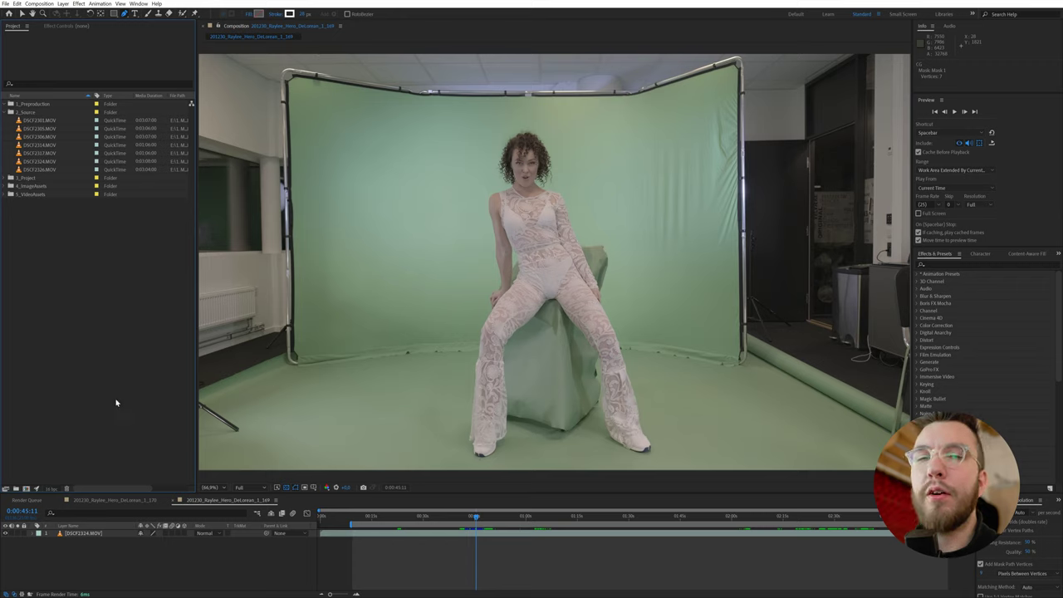
Step: Select DSCF2324.MOV and, with the Pen tool, trace a curved mask down the woman's left side and along the floor
click(82, 533)
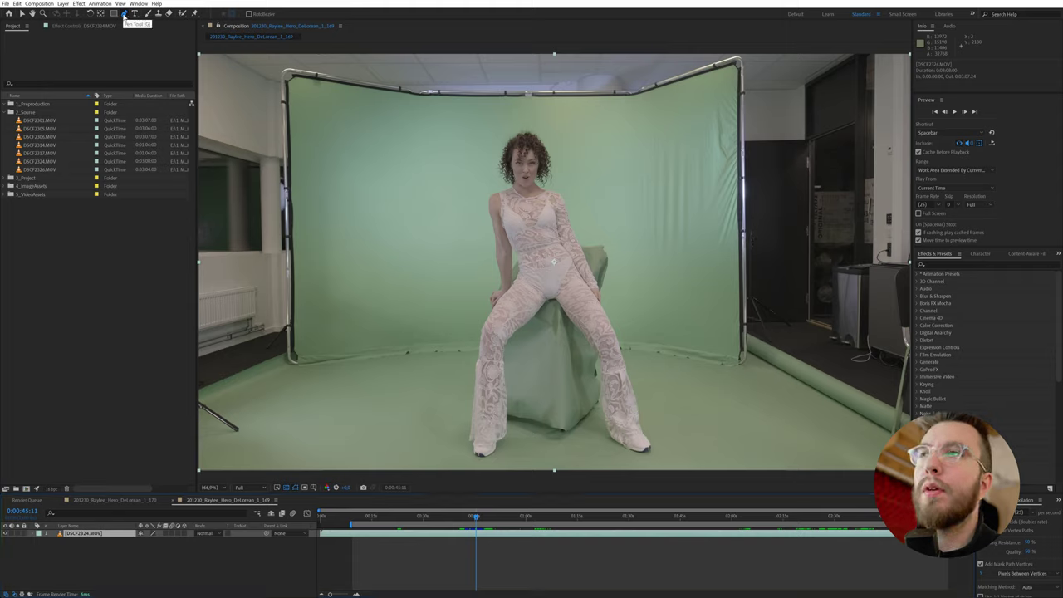
click(125, 15)
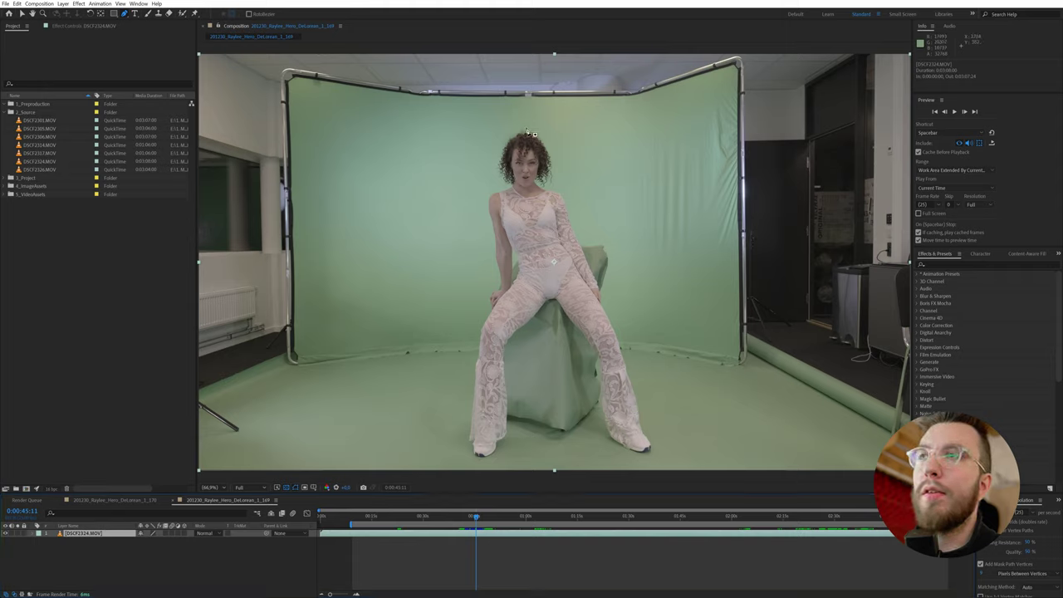
click(524, 108)
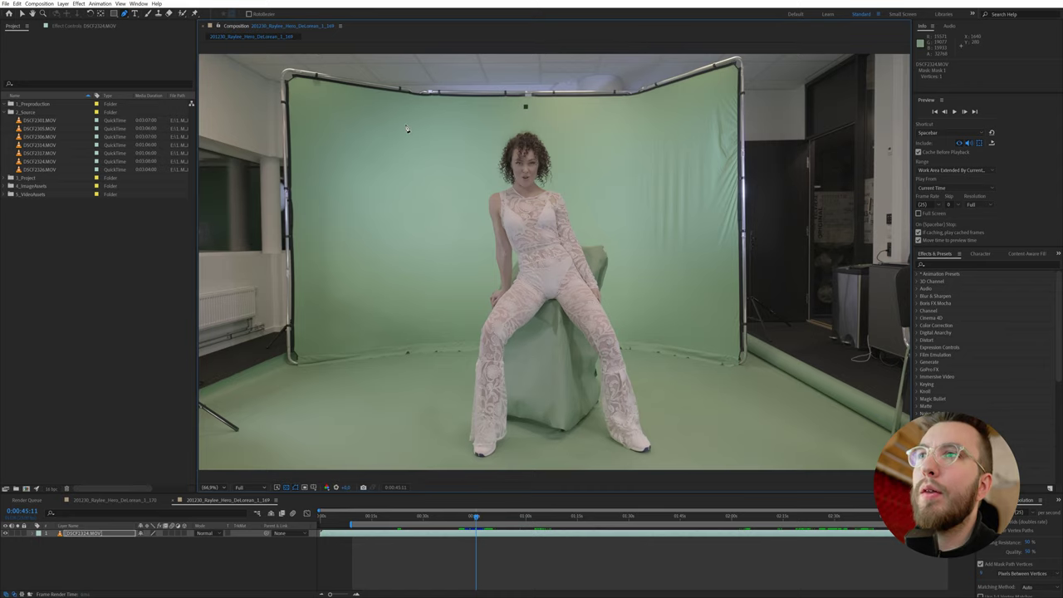
drag(372, 129, 357, 160)
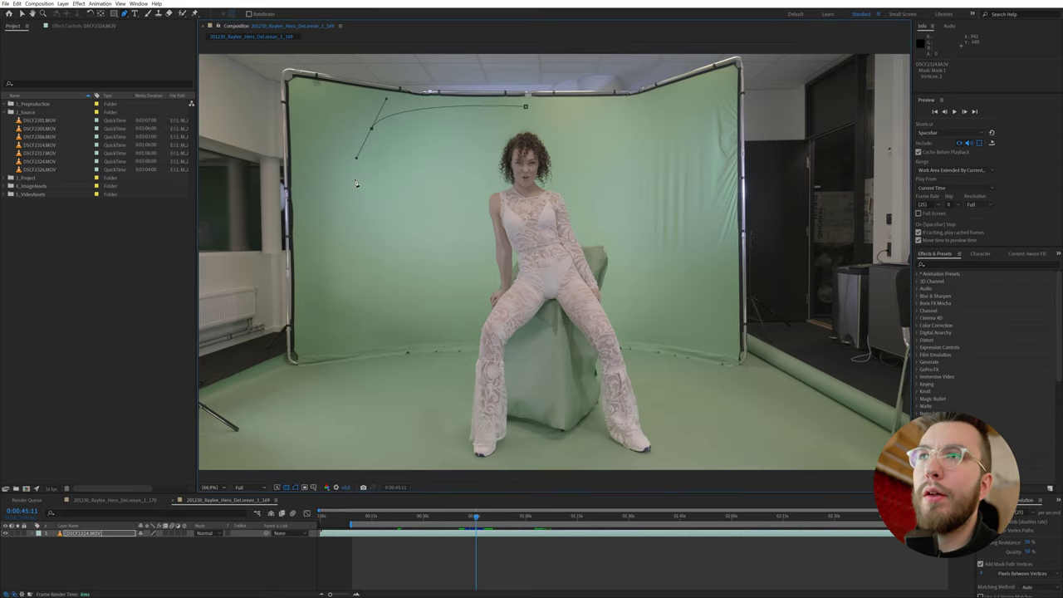
drag(352, 263, 355, 295)
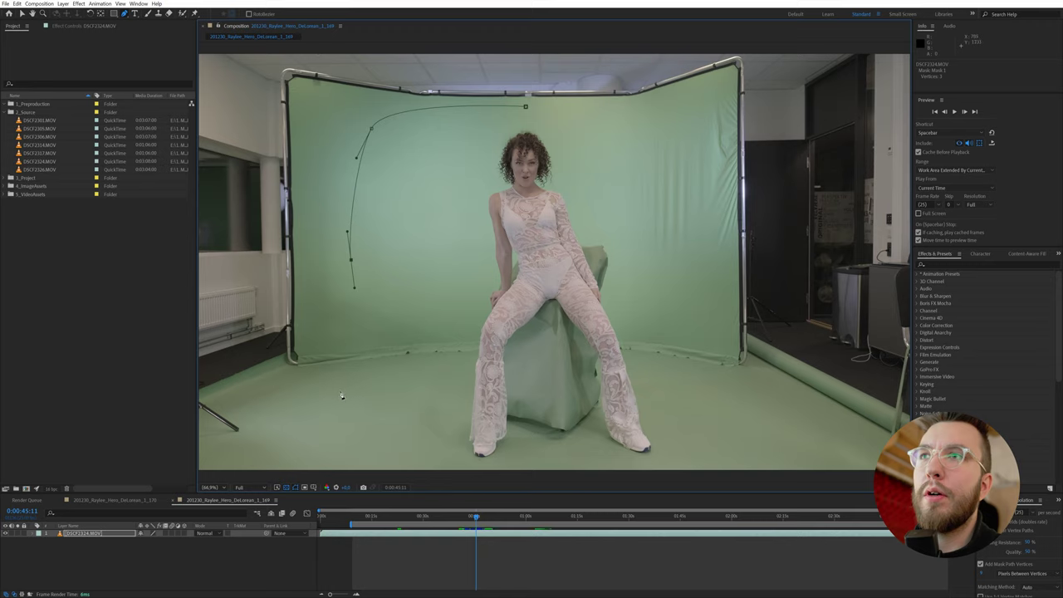
drag(341, 395, 332, 411)
drag(406, 458, 424, 466)
drag(528, 458, 578, 455)
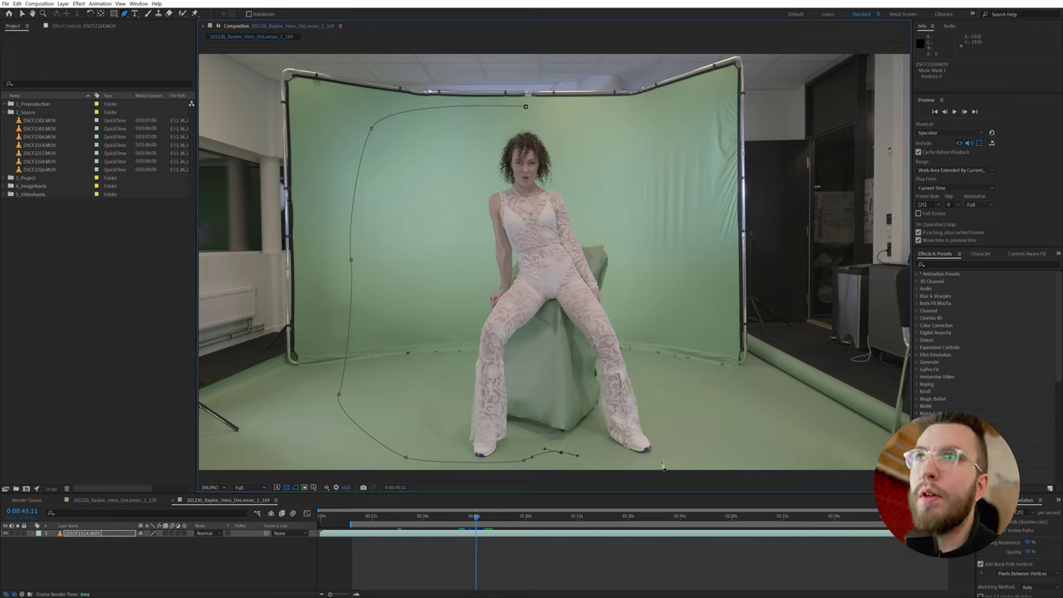
Step: Continue the mask up her right side, close it above her head, and reshape its upper-right curve
drag(661, 464, 679, 462)
drag(711, 427, 711, 411)
click(697, 303)
click(677, 262)
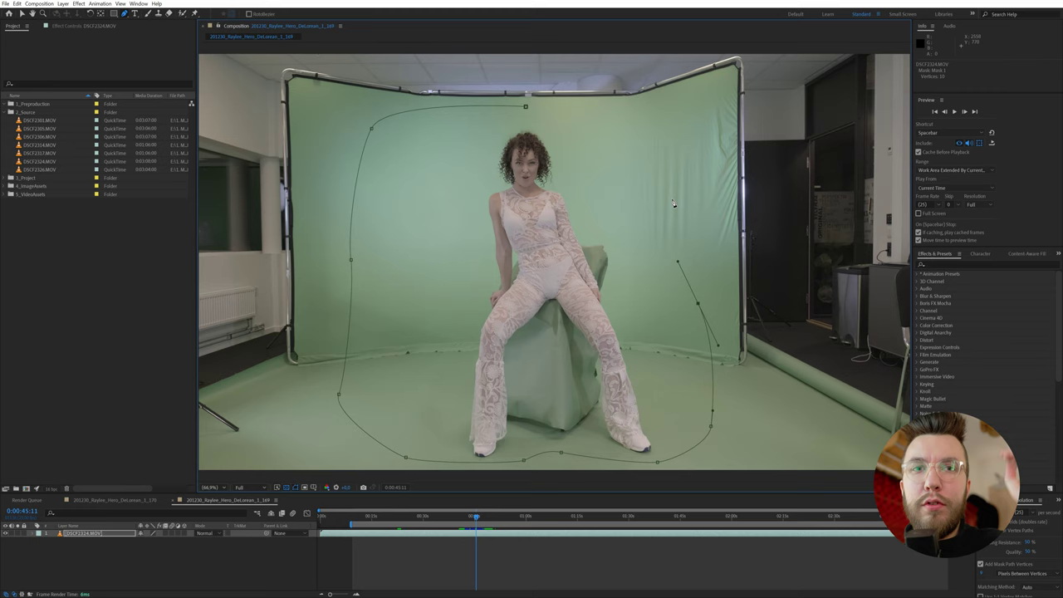
drag(670, 181, 669, 158)
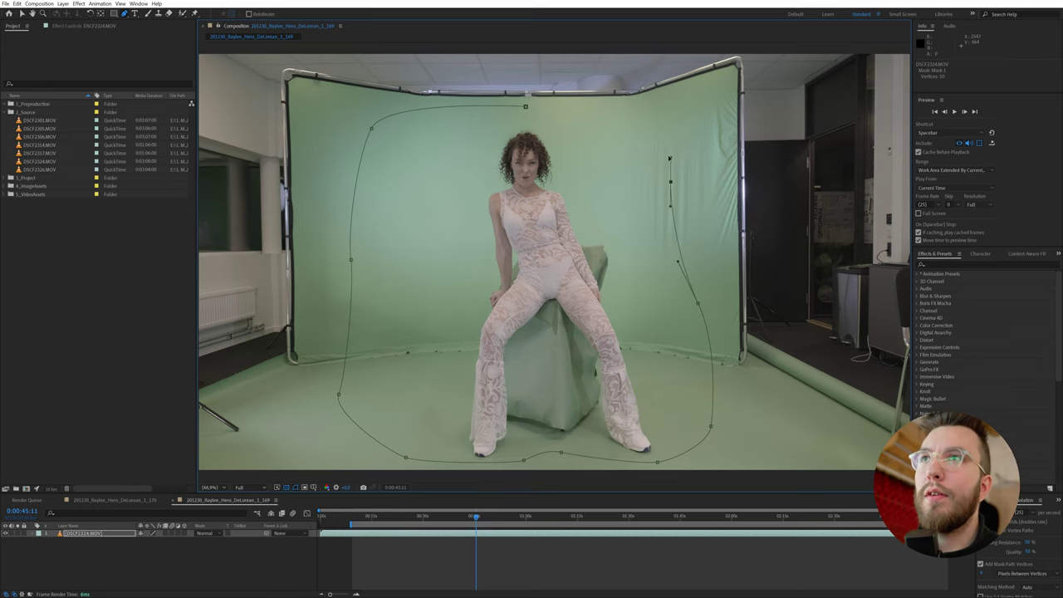
click(526, 107)
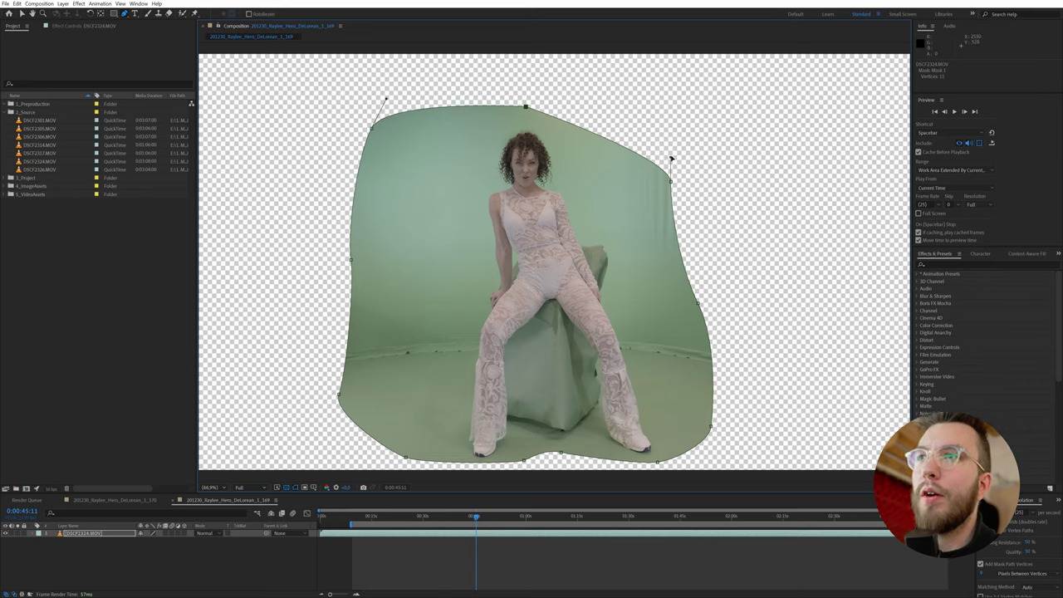
drag(670, 158, 629, 104)
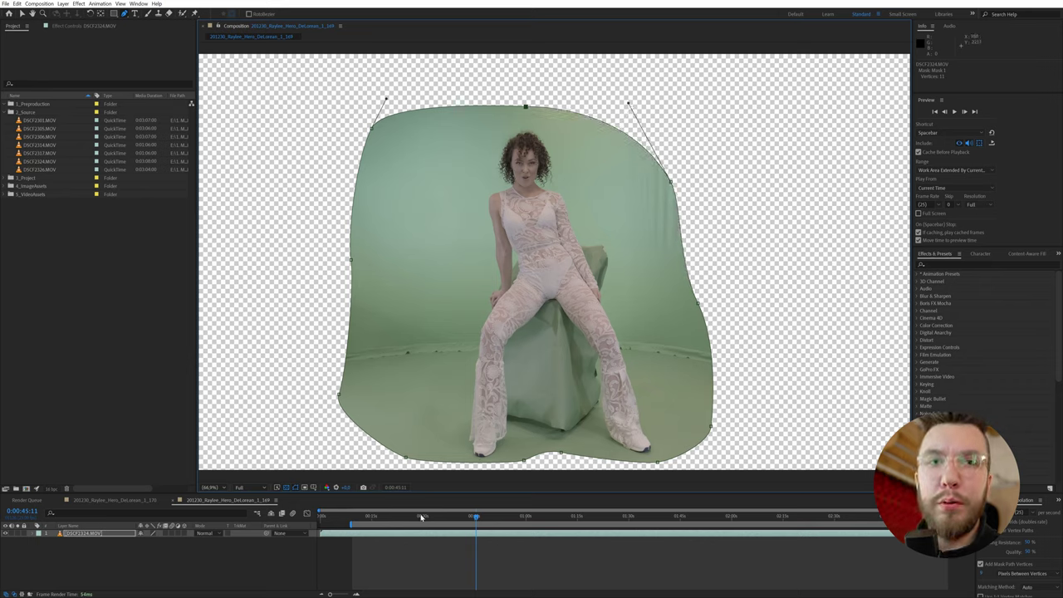
Step: Create a new adjustment layer above the masked footage and rename it CC_GreenTint
click(442, 557)
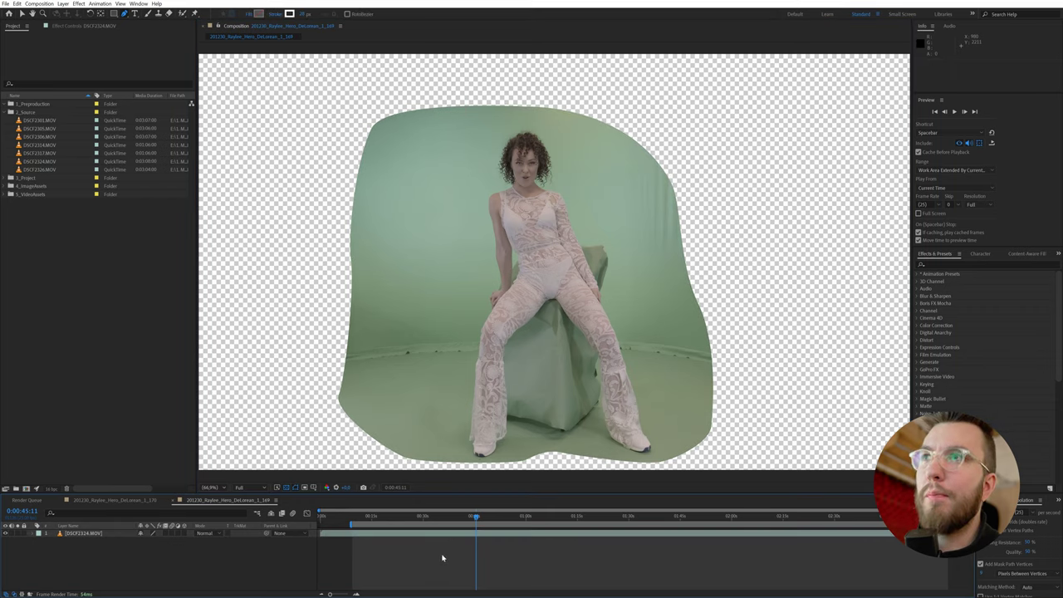
right_click(95, 559)
mouse_move(141, 462)
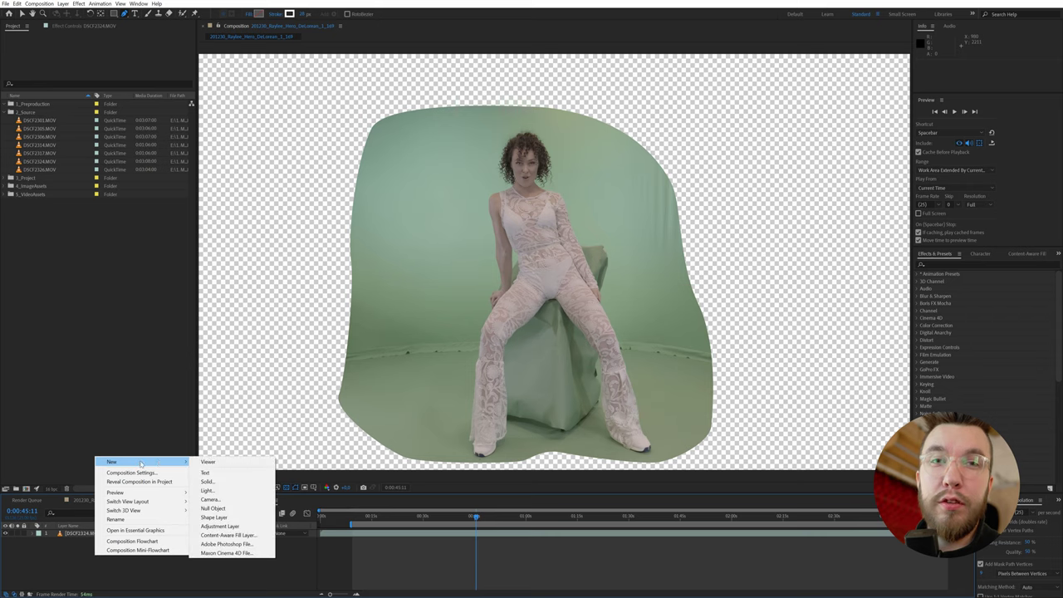
click(220, 526)
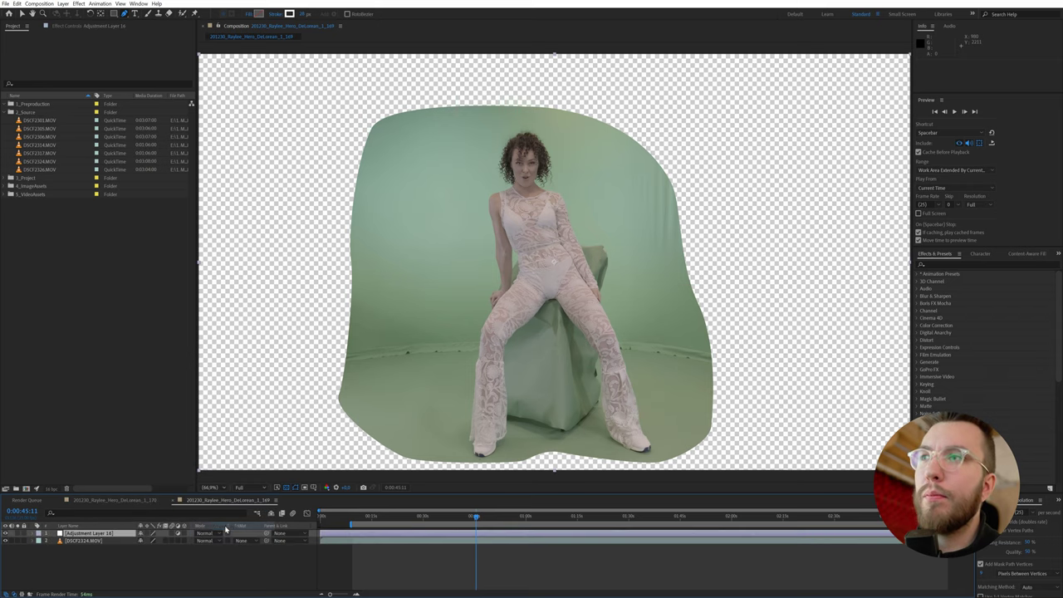
right_click(96, 534)
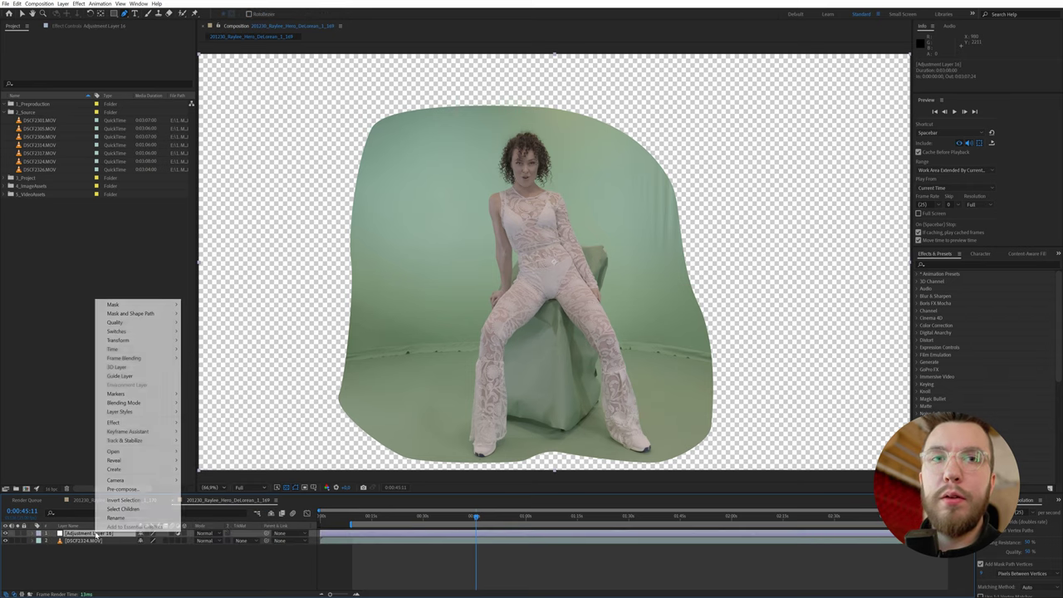
click(116, 518)
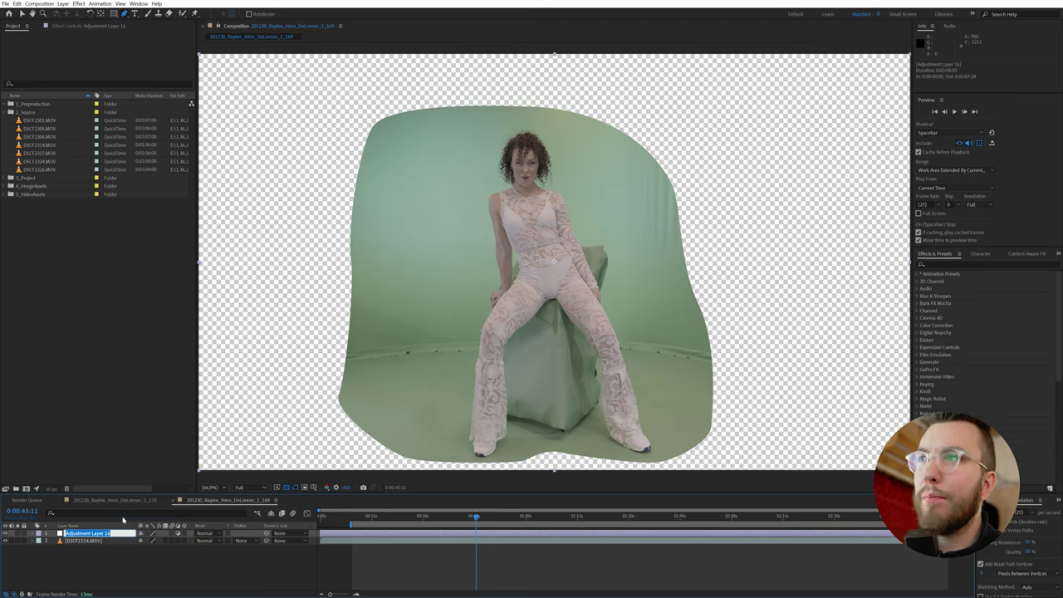
text(C)
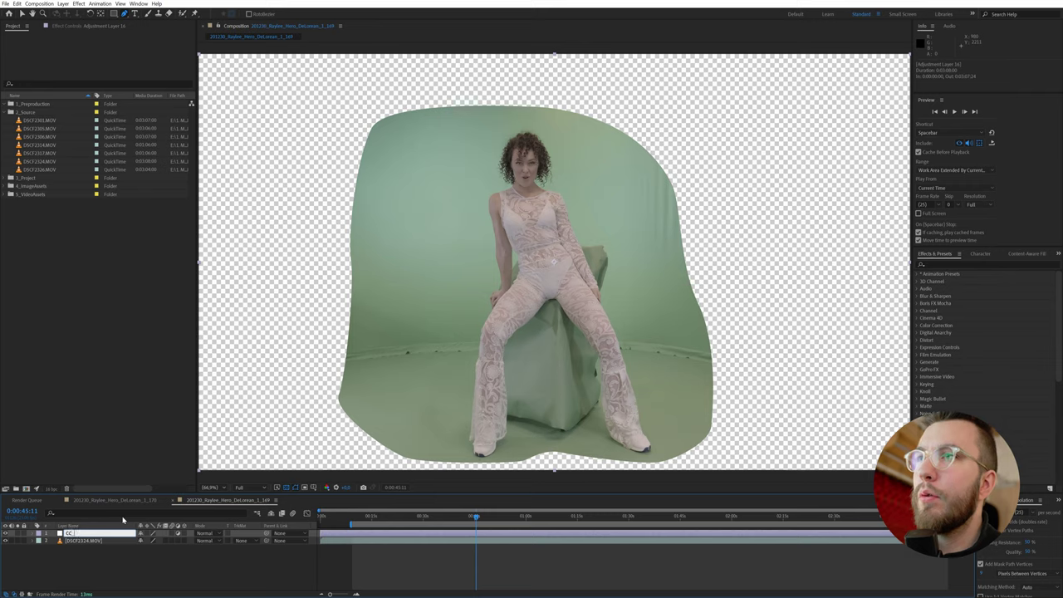
text(C_GreenTint)
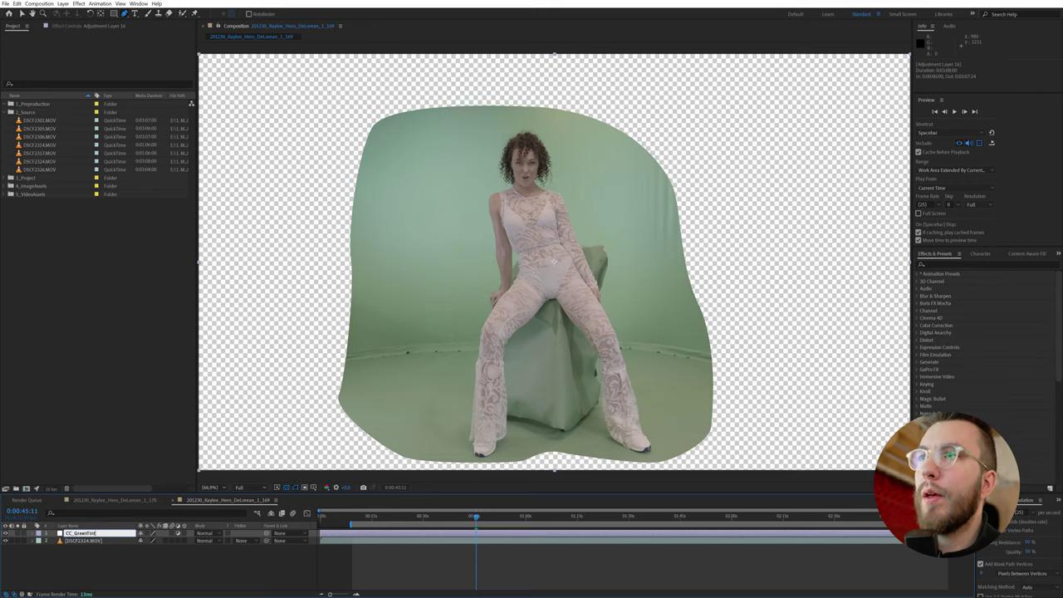
key(Return)
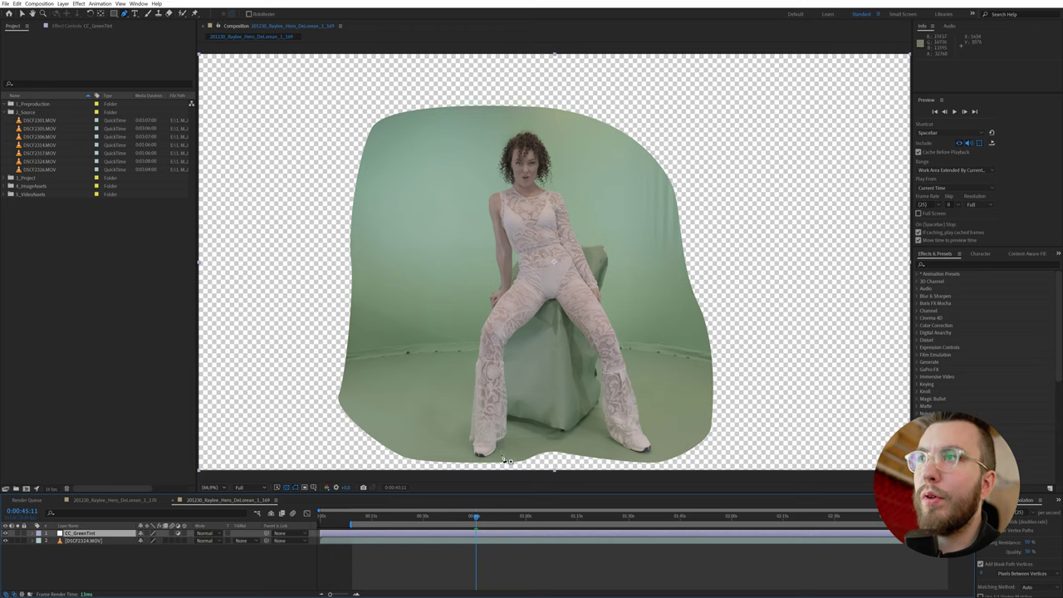
Step: Apply Lumetri Color to CC_GreenTint and pull the Sat vs Sat curve's start point down to zero
click(948, 265)
text(lumetri)
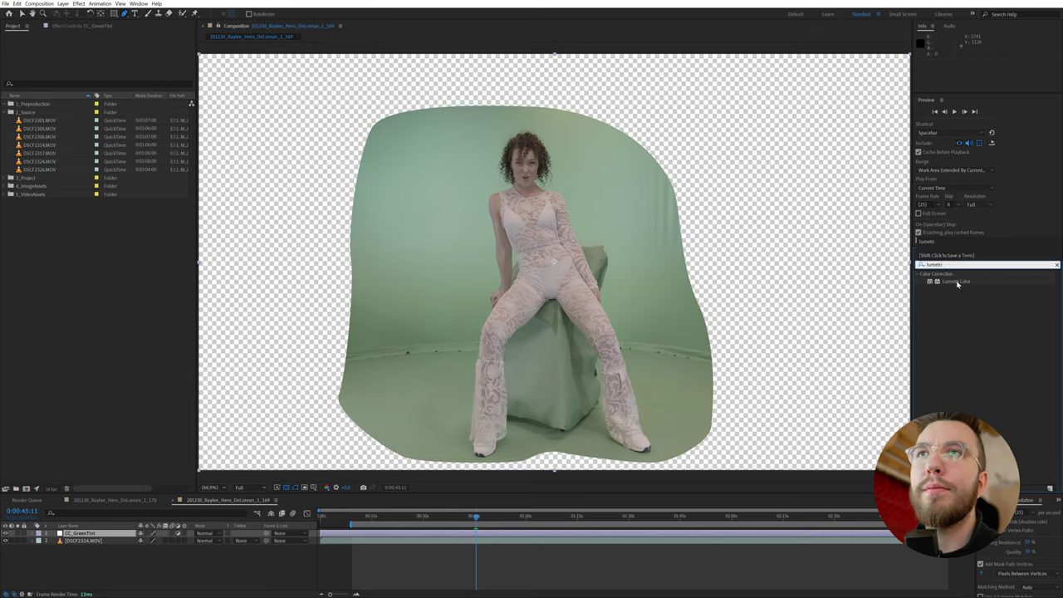
double_click(957, 282)
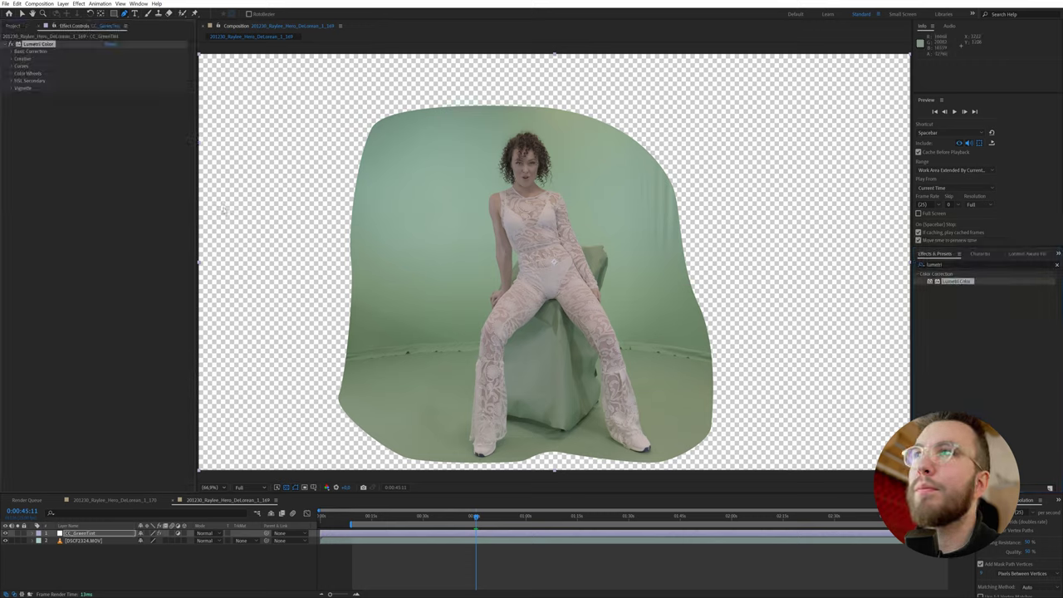
click(10, 66)
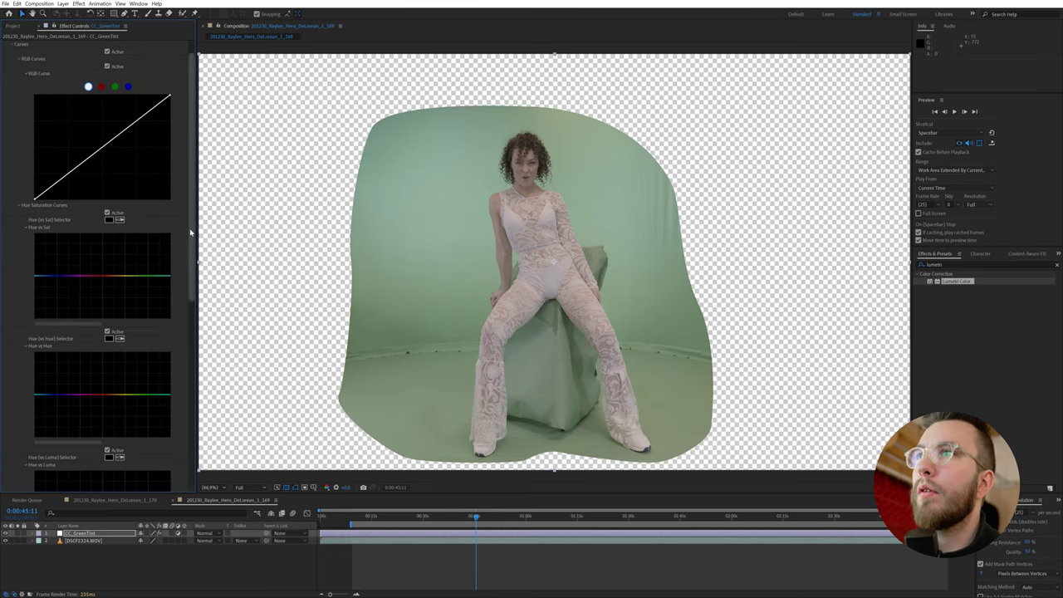
drag(190, 239, 192, 459)
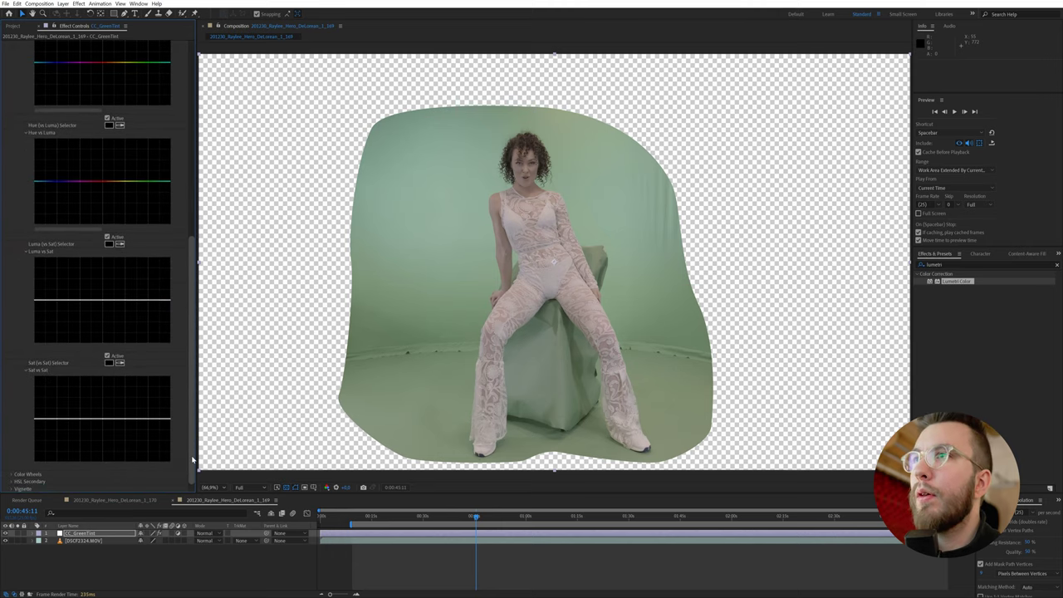
click(38, 419)
drag(37, 423, 28, 472)
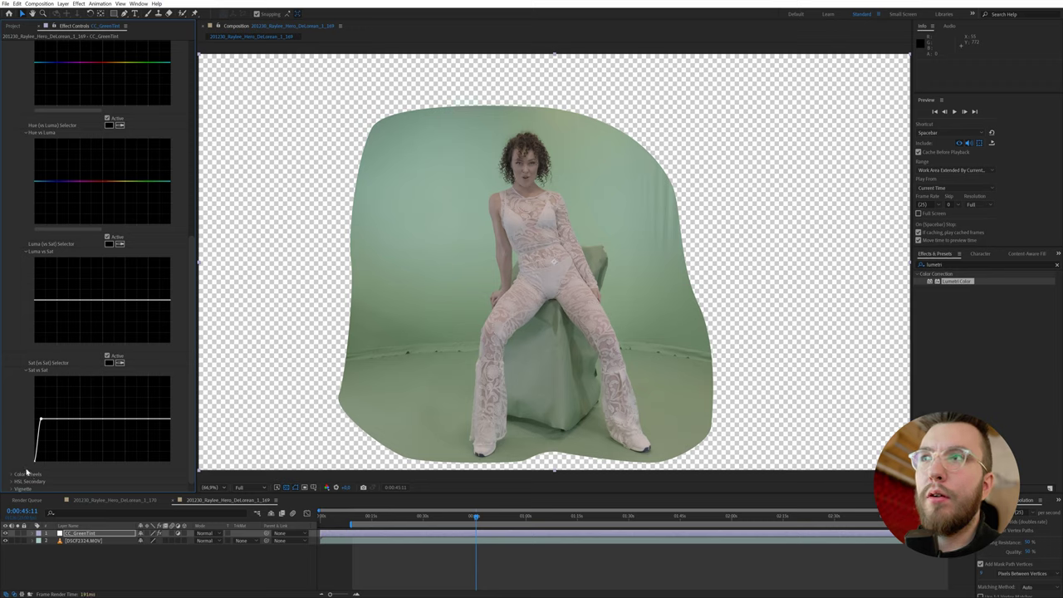
mouse_move(45, 422)
mouse_down()
mouse_move(65, 425)
mouse_move(60, 391)
mouse_move(49, 423)
mouse_up()
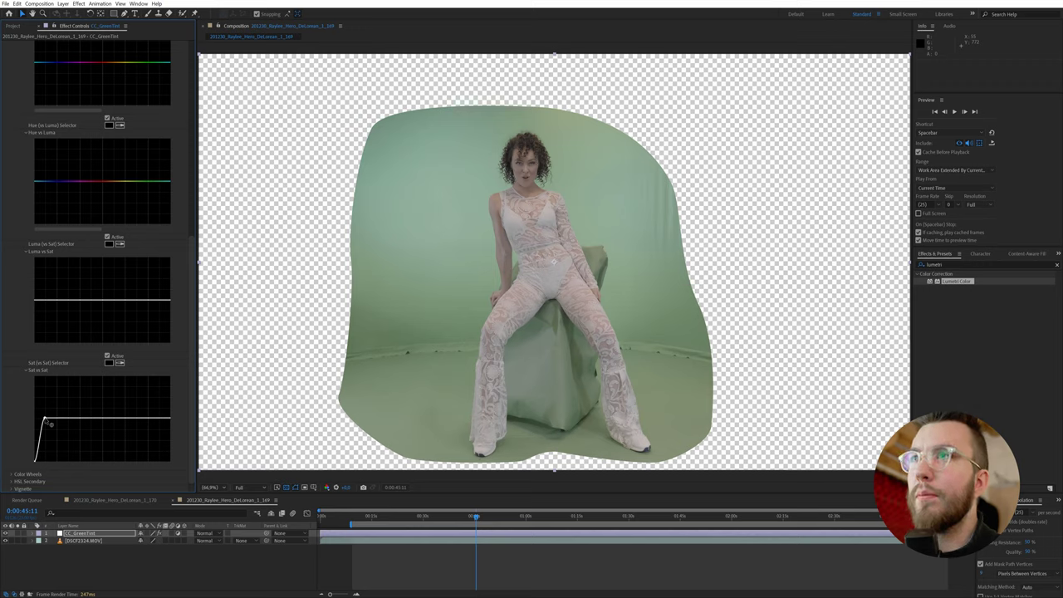
drag(48, 424, 48, 424)
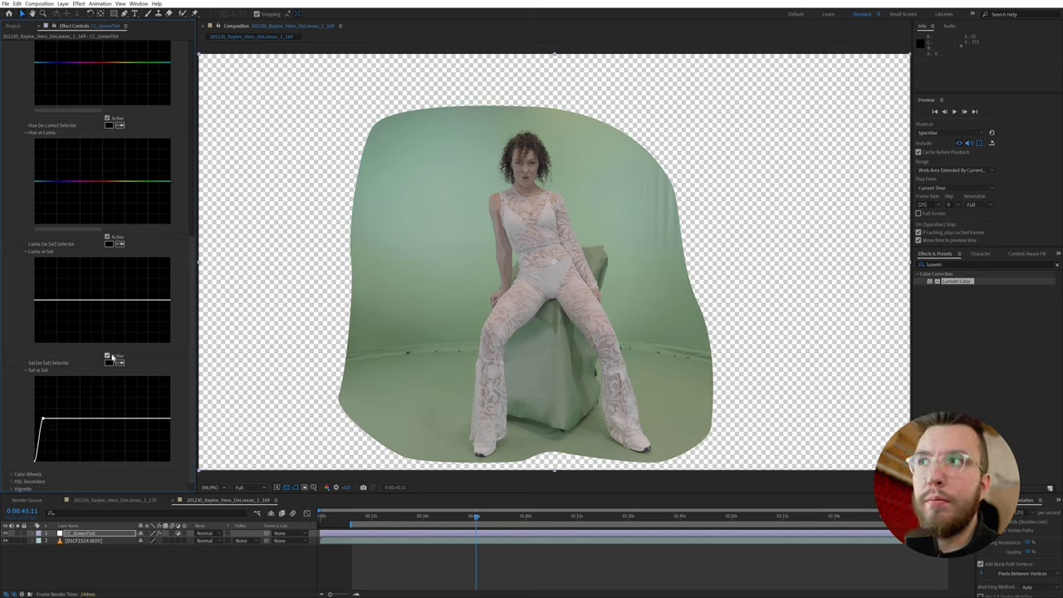
Step: Toggle the Sat vs Sat curve off and on to compare, leaving it active
click(107, 357)
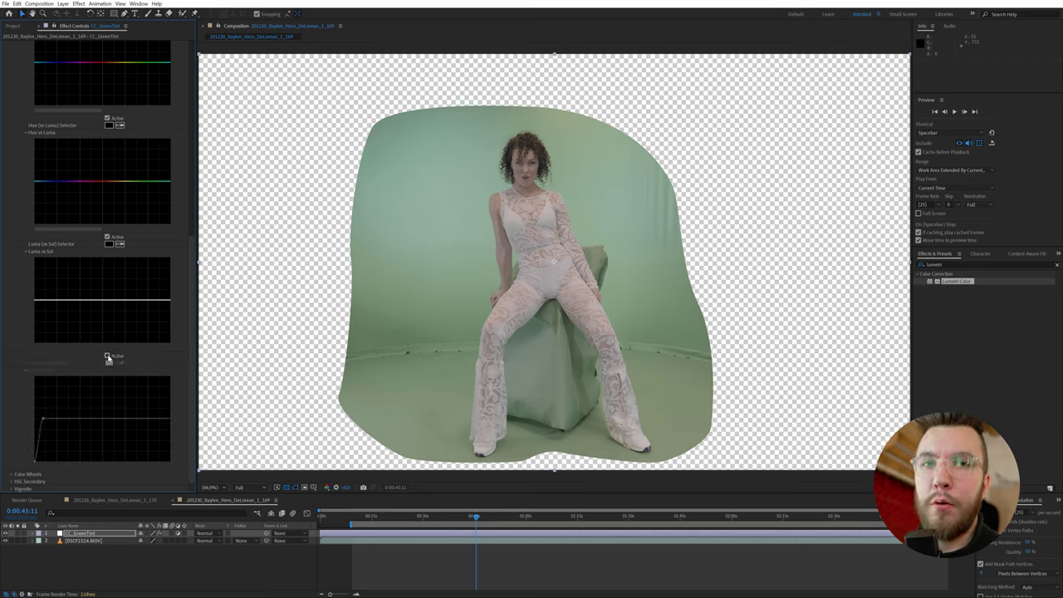
click(107, 356)
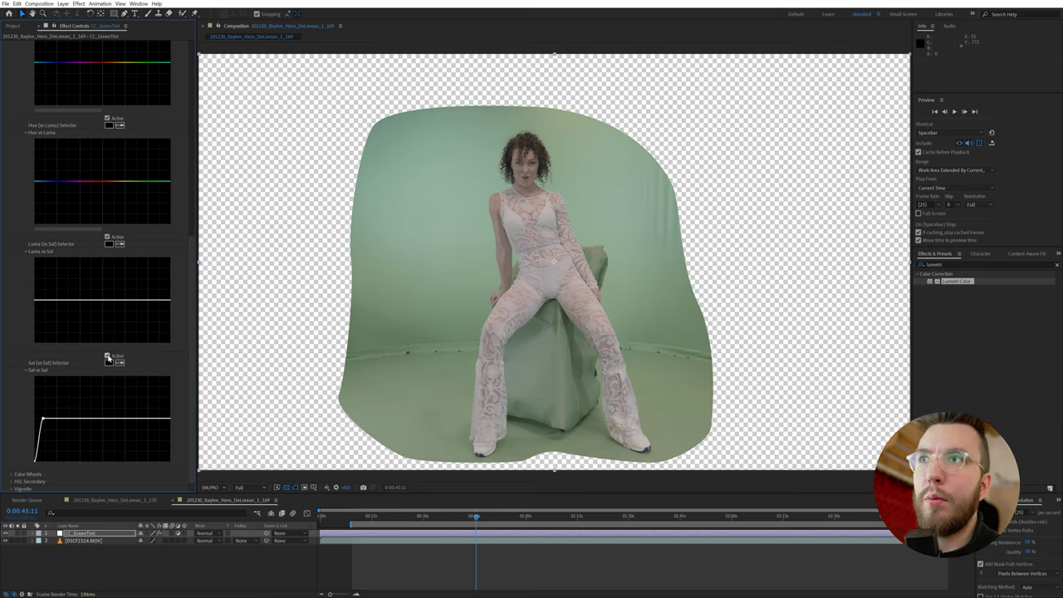
click(108, 356)
click(107, 357)
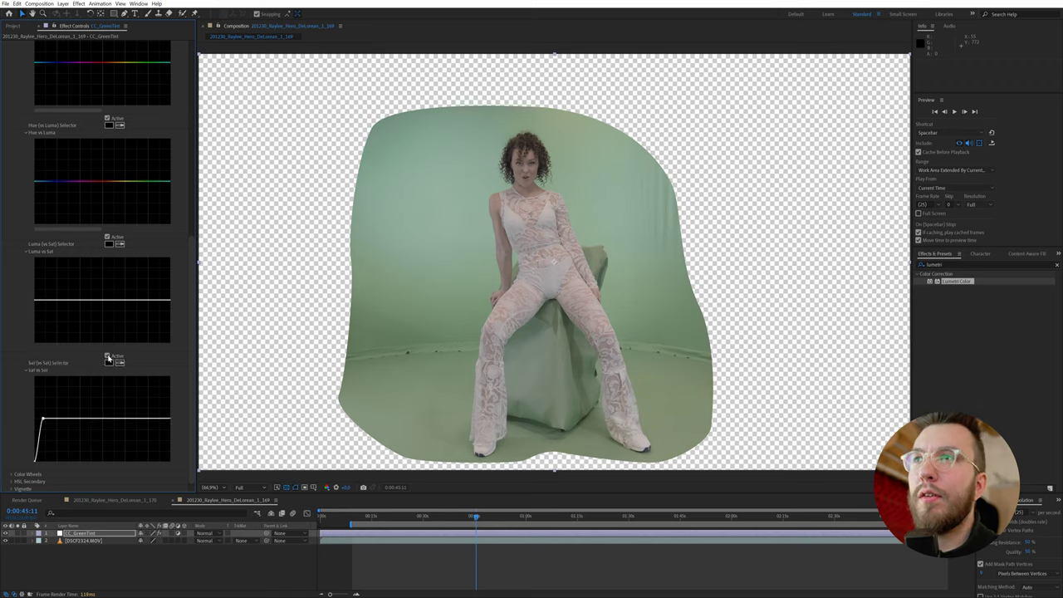
click(107, 356)
click(107, 356)
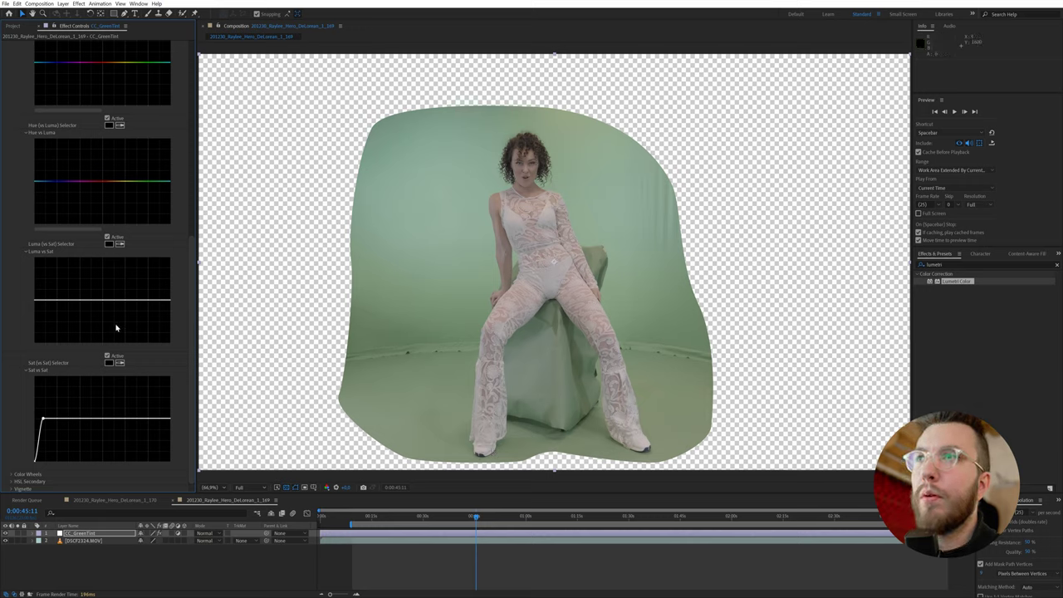
click(110, 562)
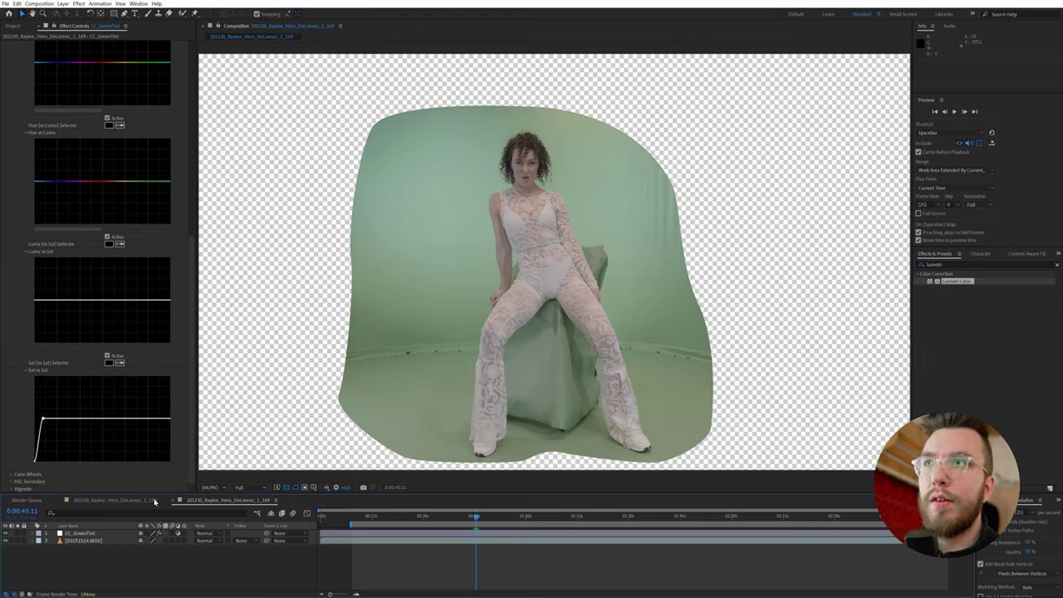
Step: Add a new adjustment layer at the top of the stack and rename it Keylight_Light
right_click(97, 569)
mouse_move(186, 473)
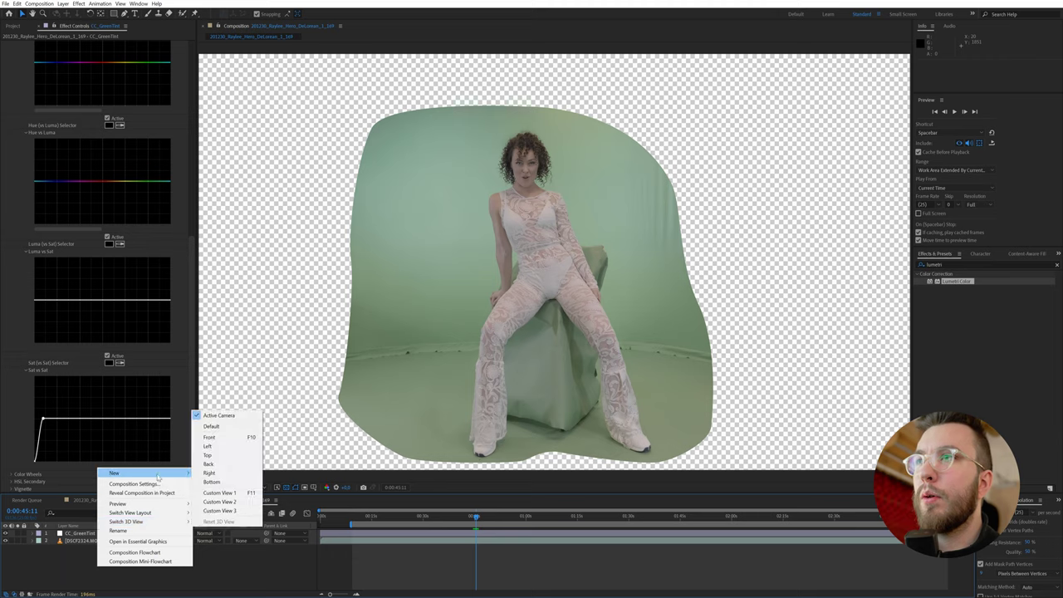
click(222, 537)
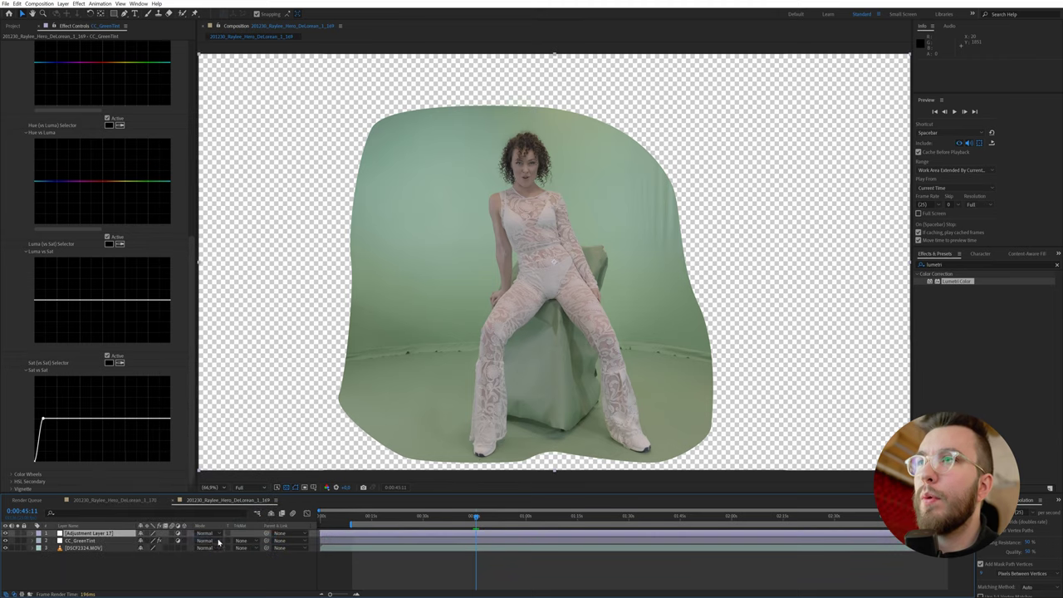
right_click(97, 535)
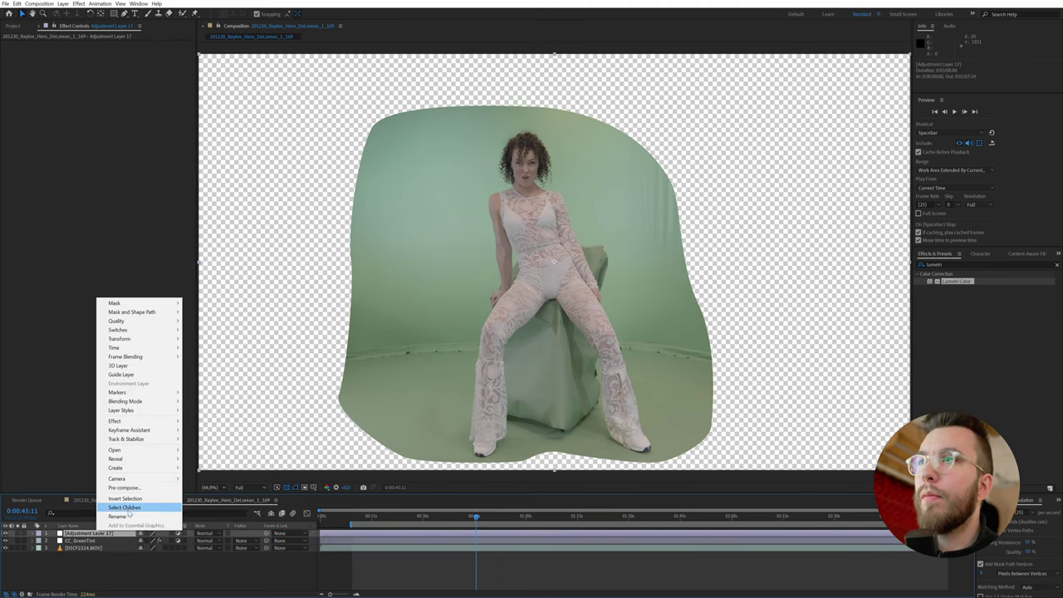
click(124, 516)
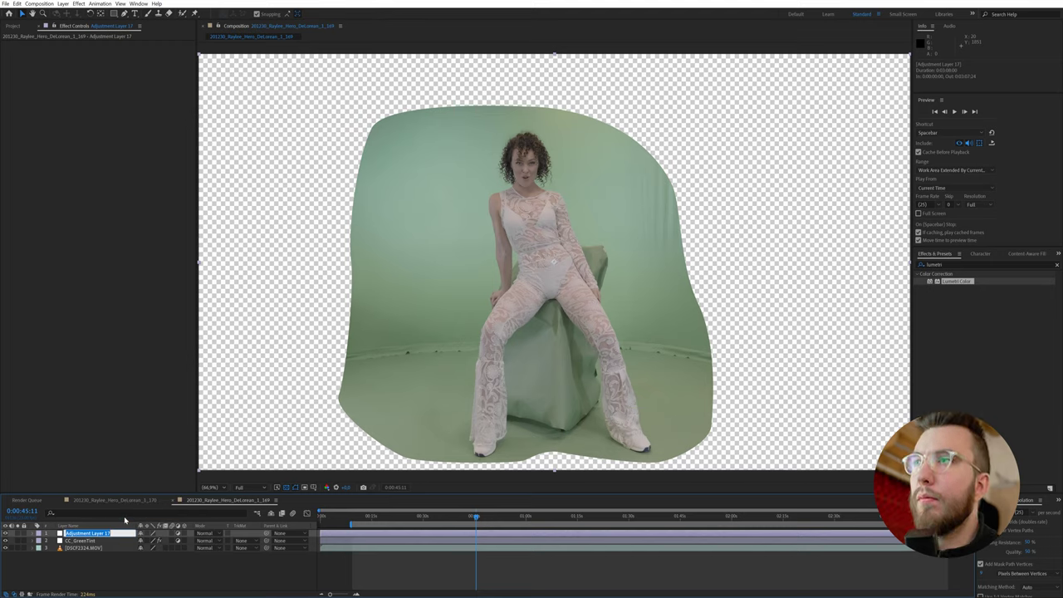
text(CC)
text(ight)
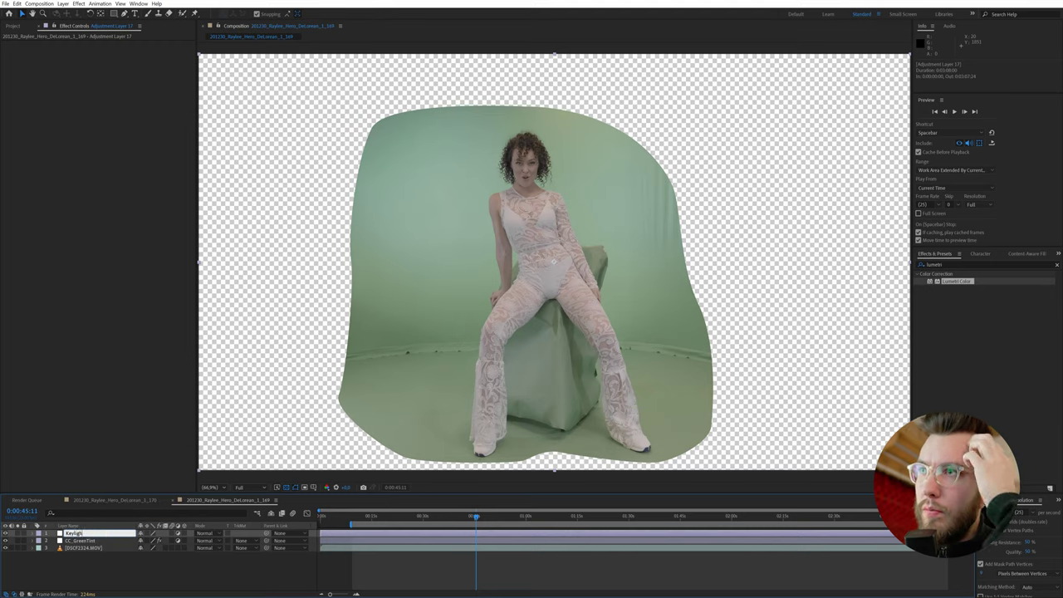
text(_Light)
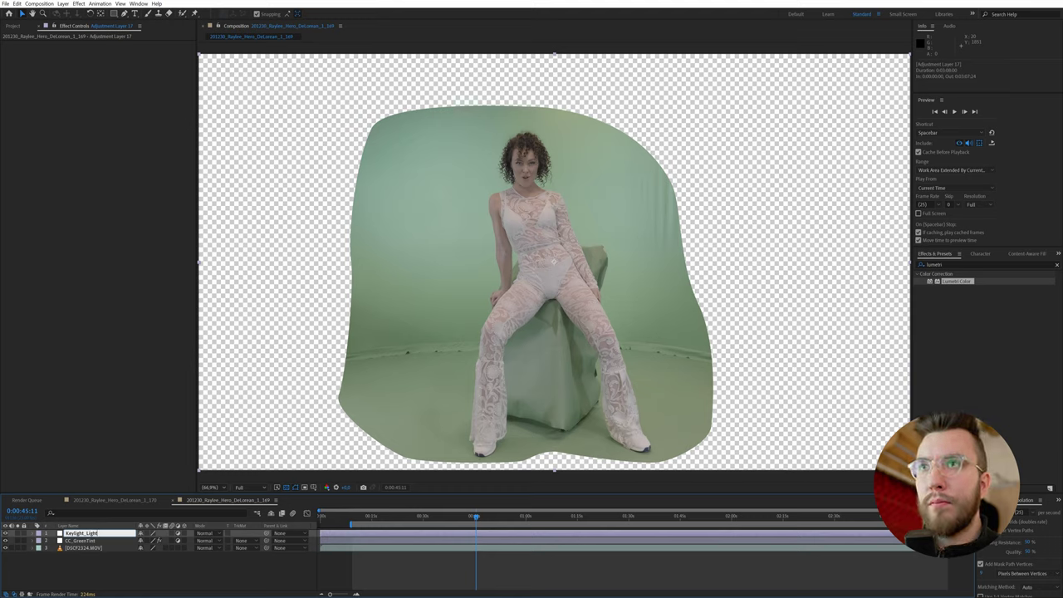
key(Return)
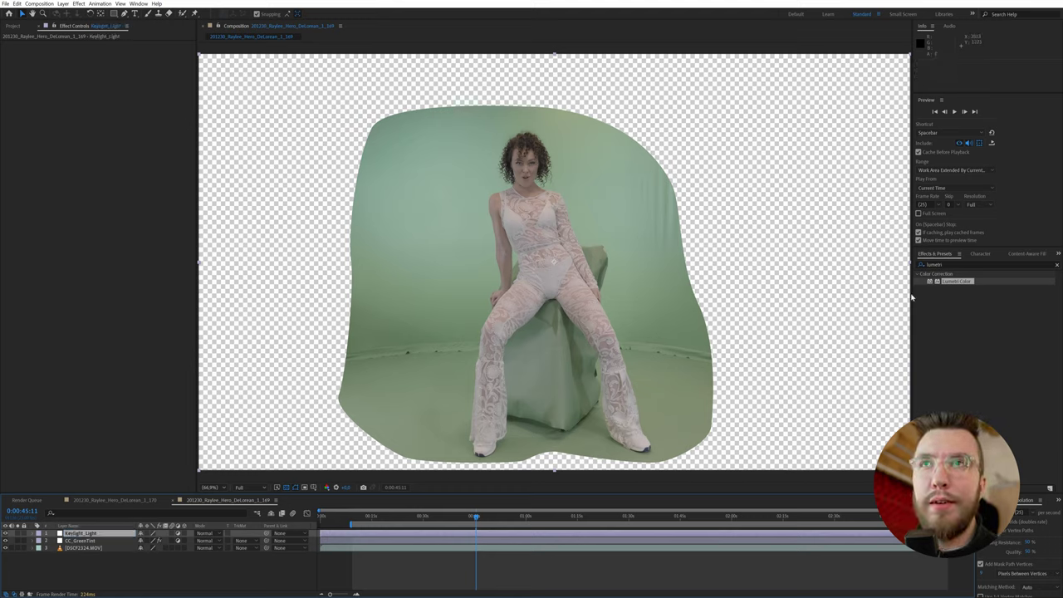
Step: Drag Keylight (1.2) onto Keylight_Light and set its View to Intermediate Result
click(943, 264)
text(keylight)
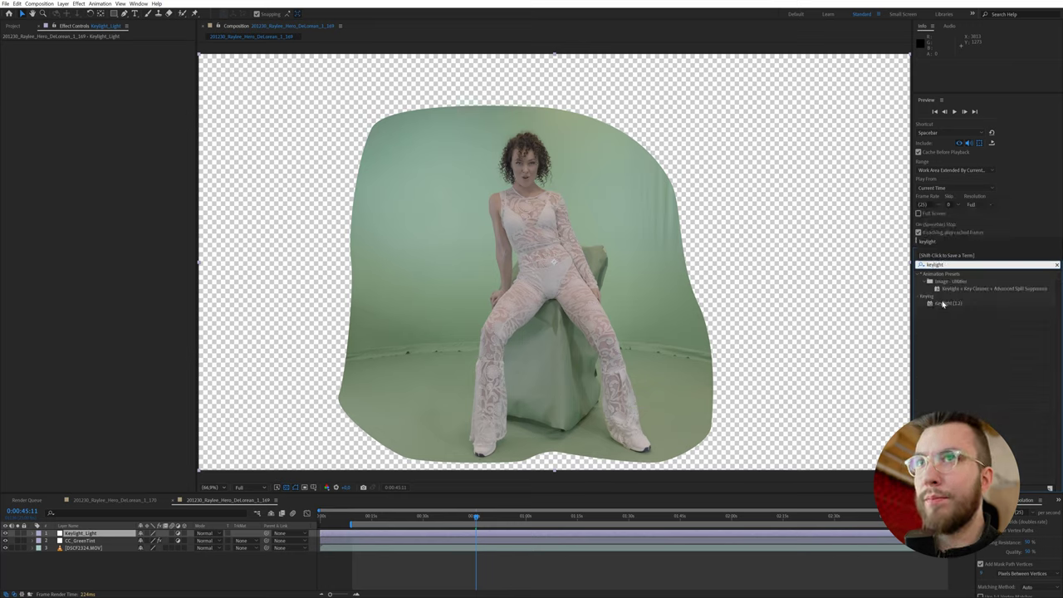
drag(944, 304, 84, 536)
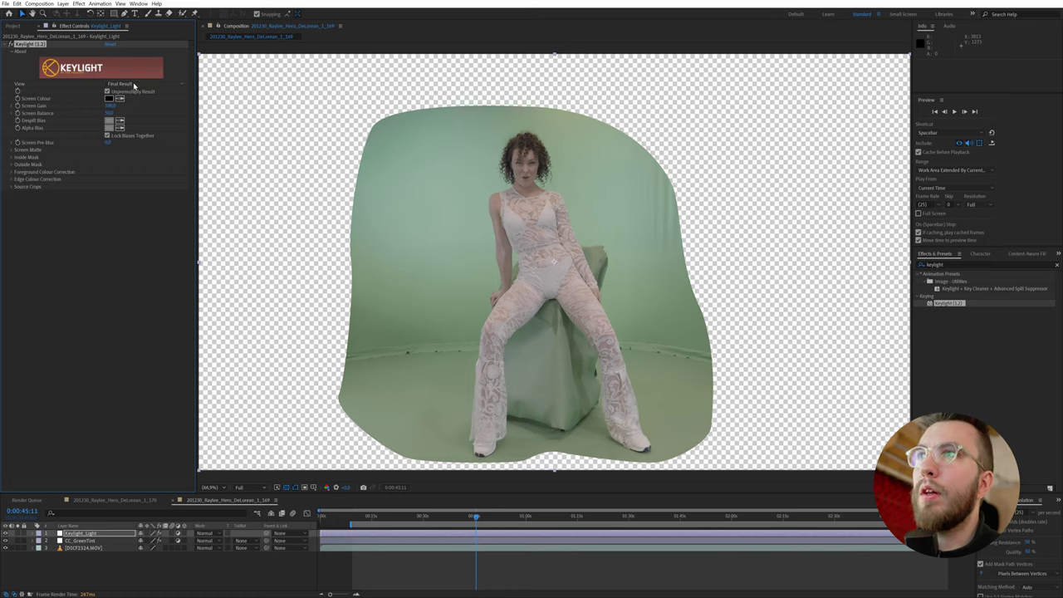
click(122, 85)
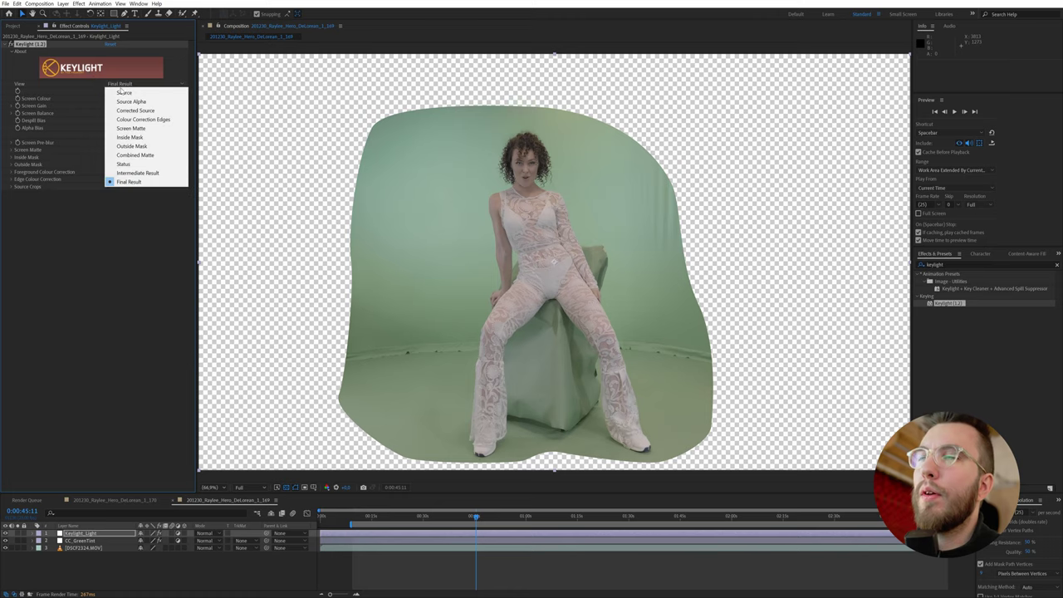
click(134, 173)
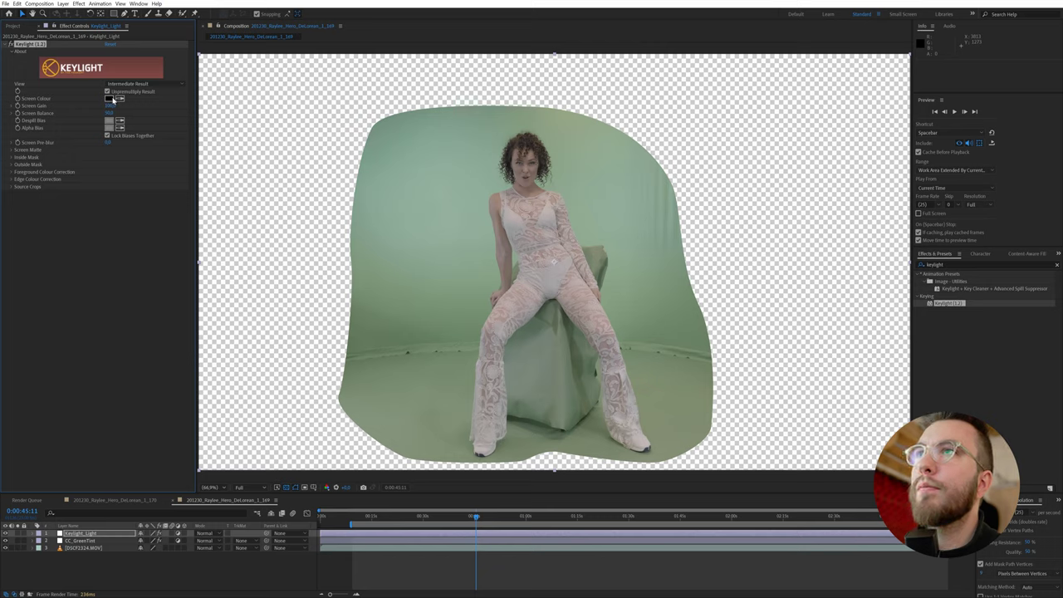
Step: Sample the green backdrop as Keylight's Screen Colour and show the alpha channel in the viewer
click(119, 99)
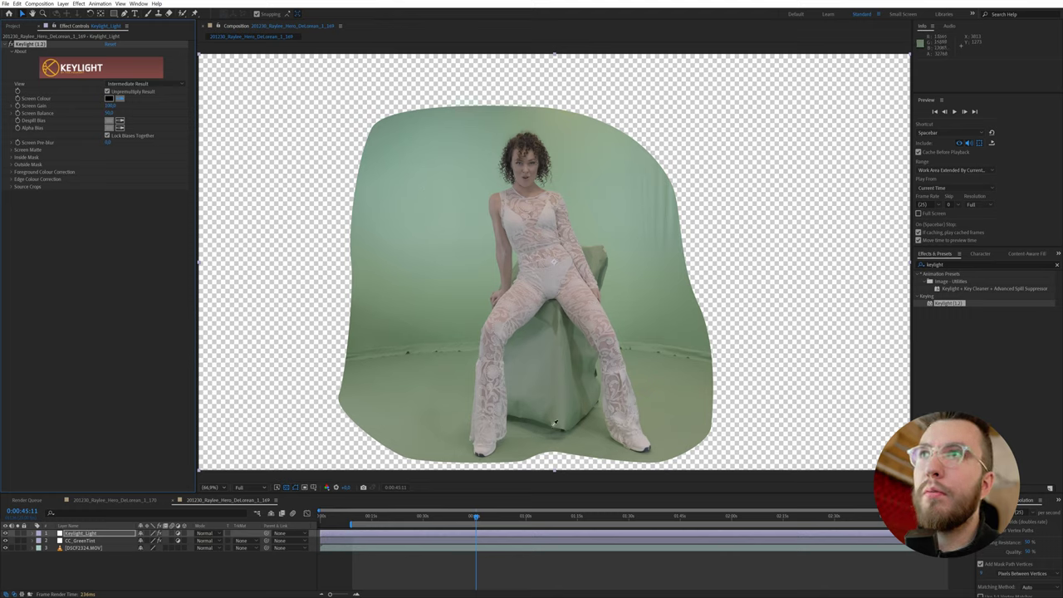
click(485, 188)
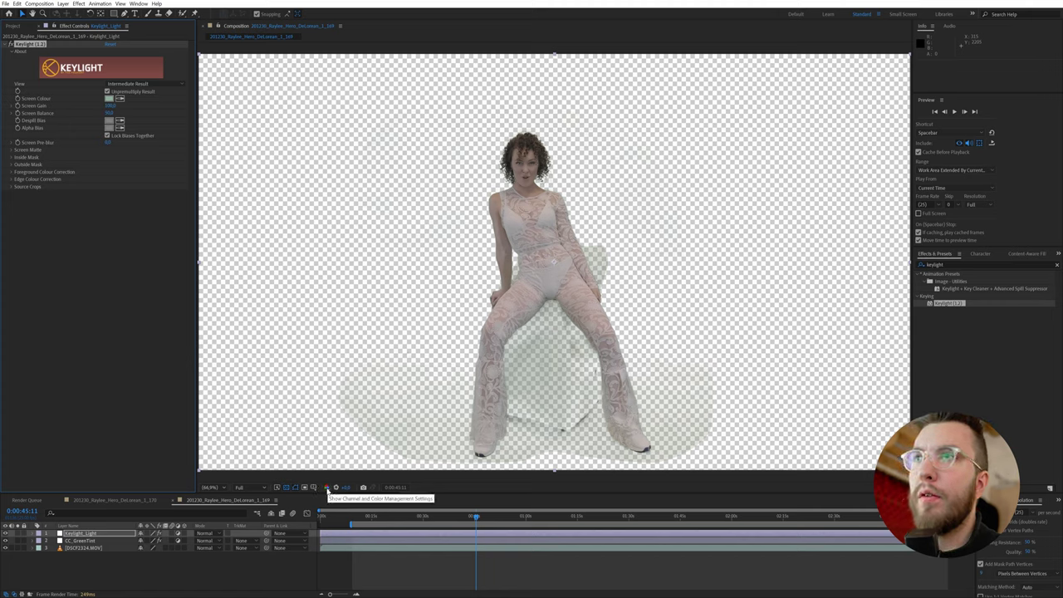
click(327, 488)
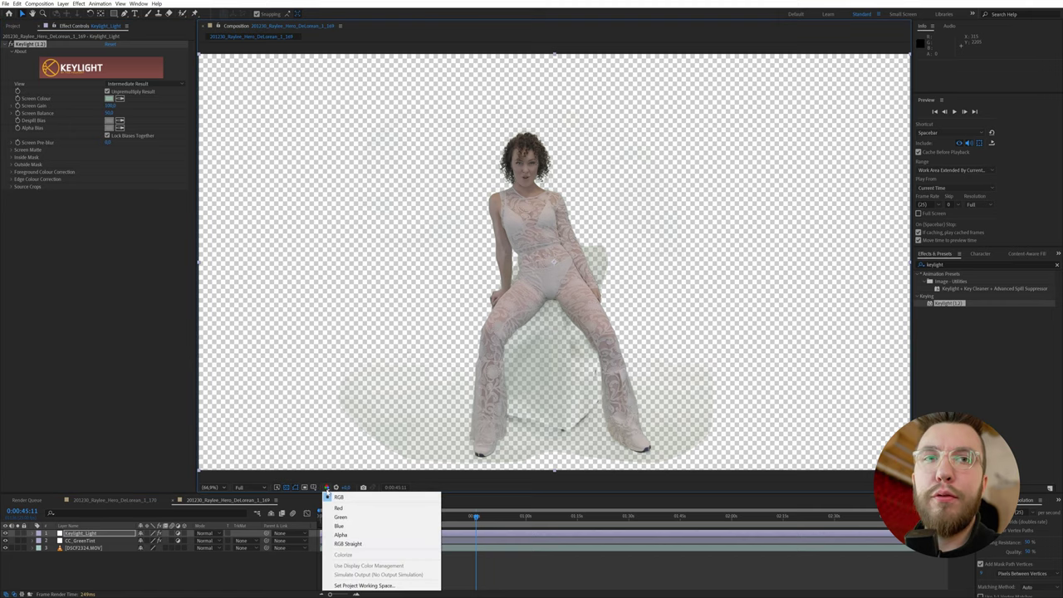
click(342, 536)
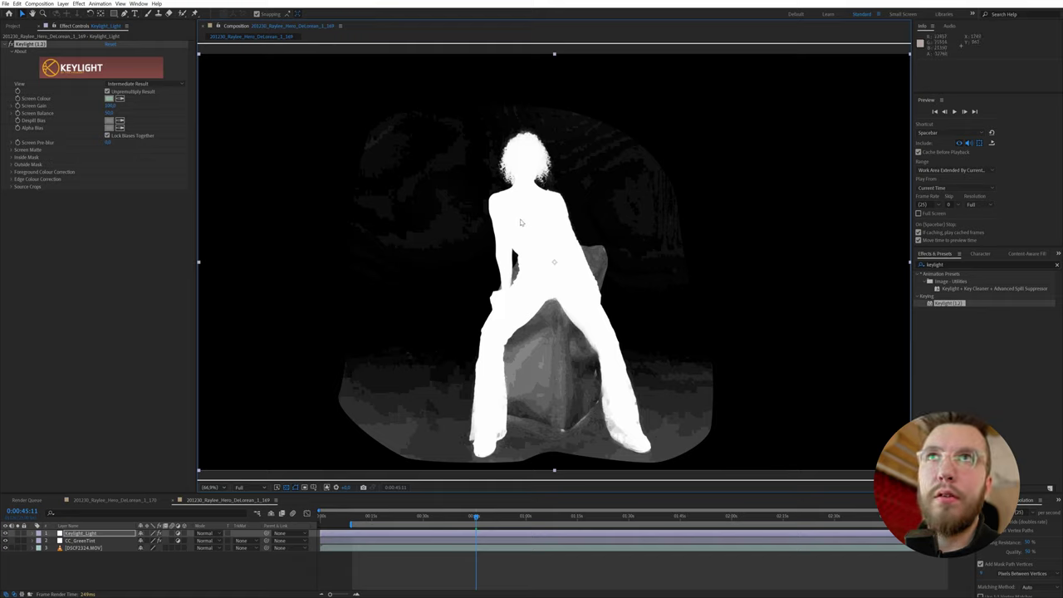
Step: Set Screen Gain to 104, then in Screen Matte set Clip Black 5 and Clip White 95
click(110, 106)
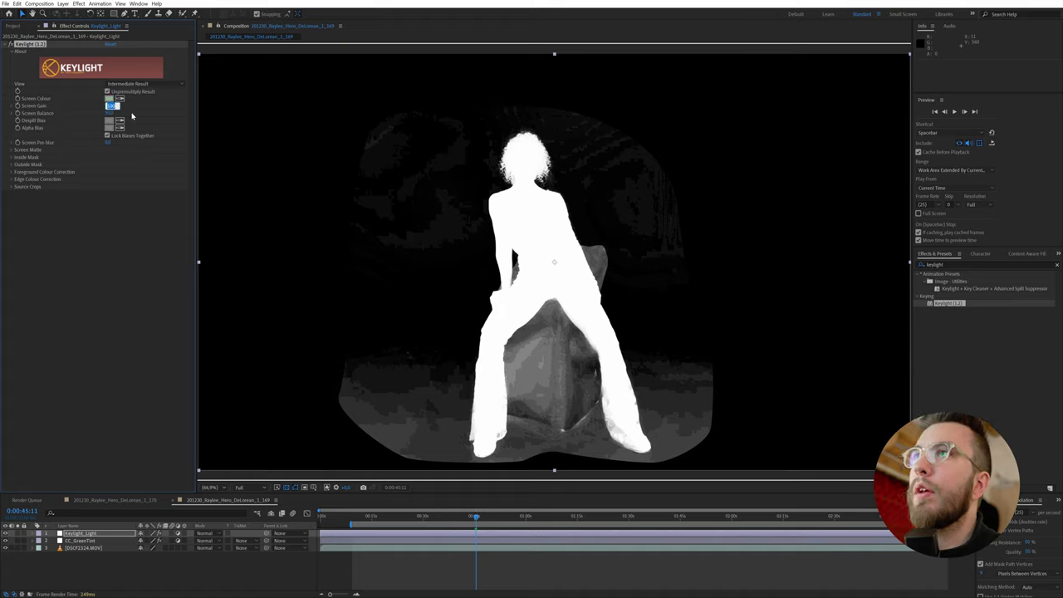
text(10)
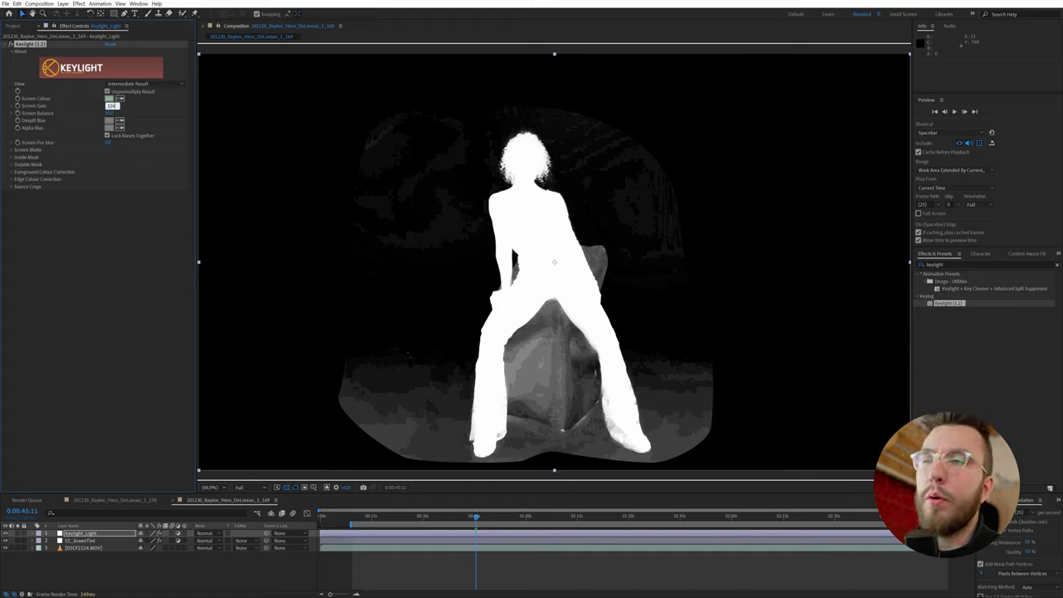
key(Return)
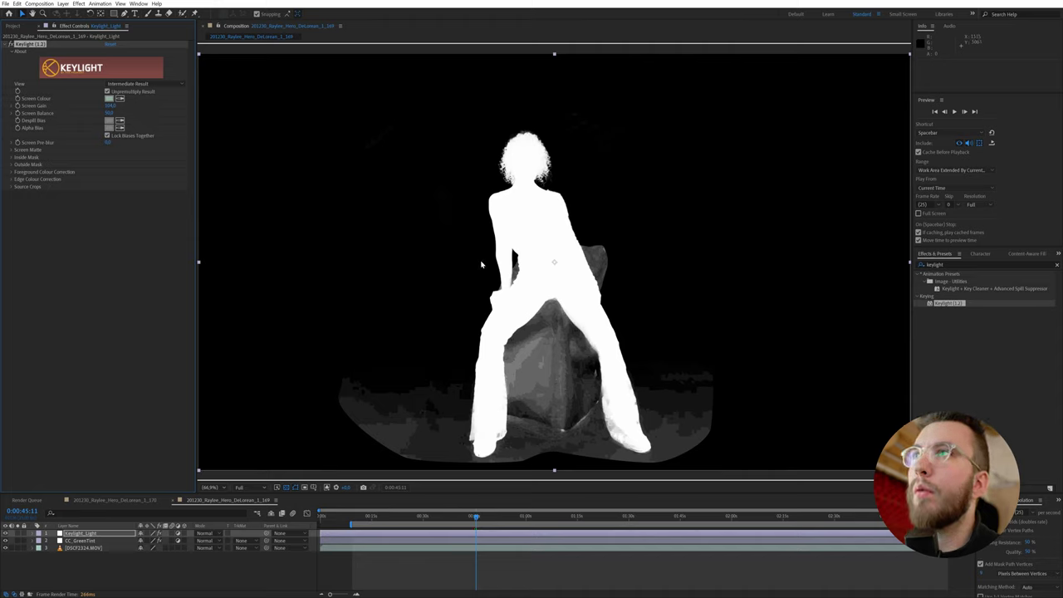
click(12, 150)
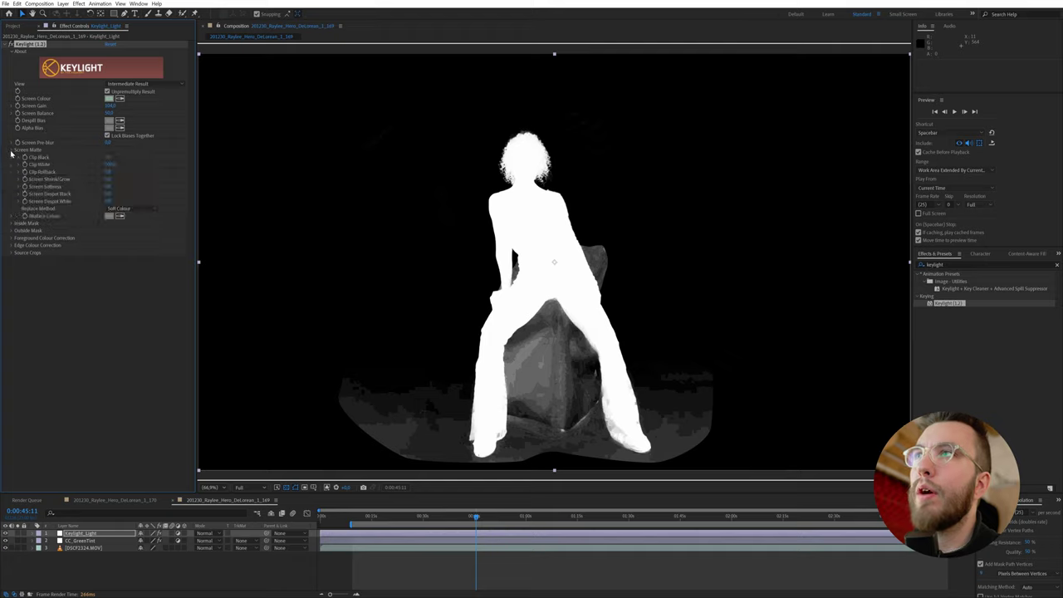
click(109, 157)
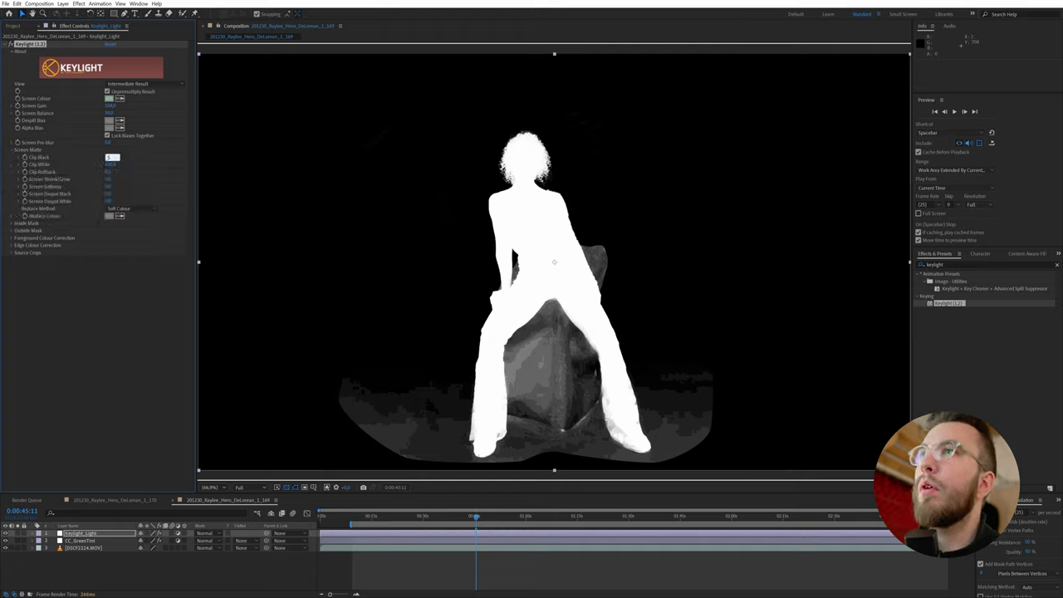
key(Return)
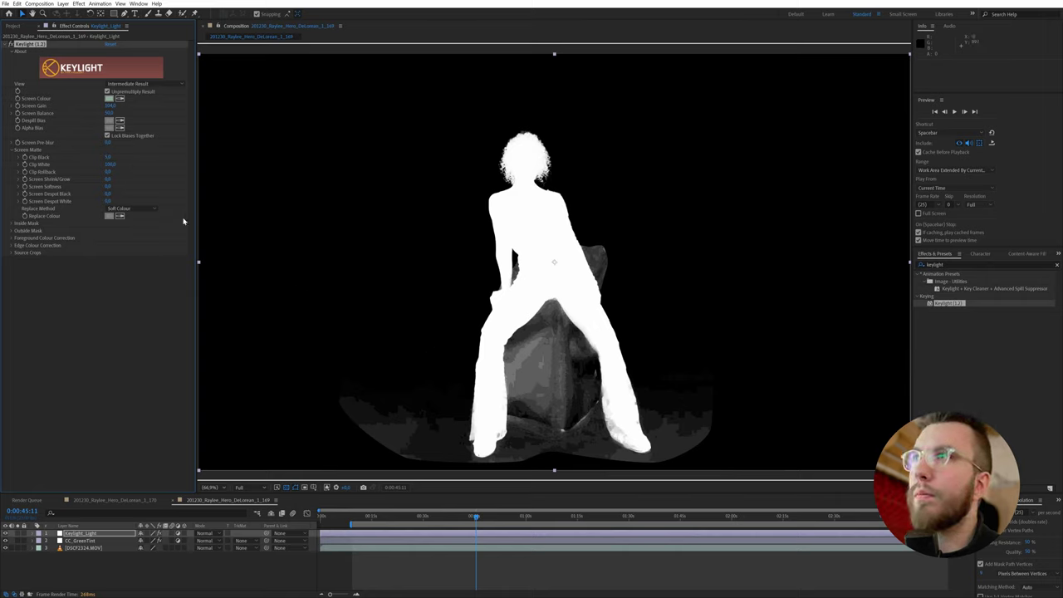
click(109, 164)
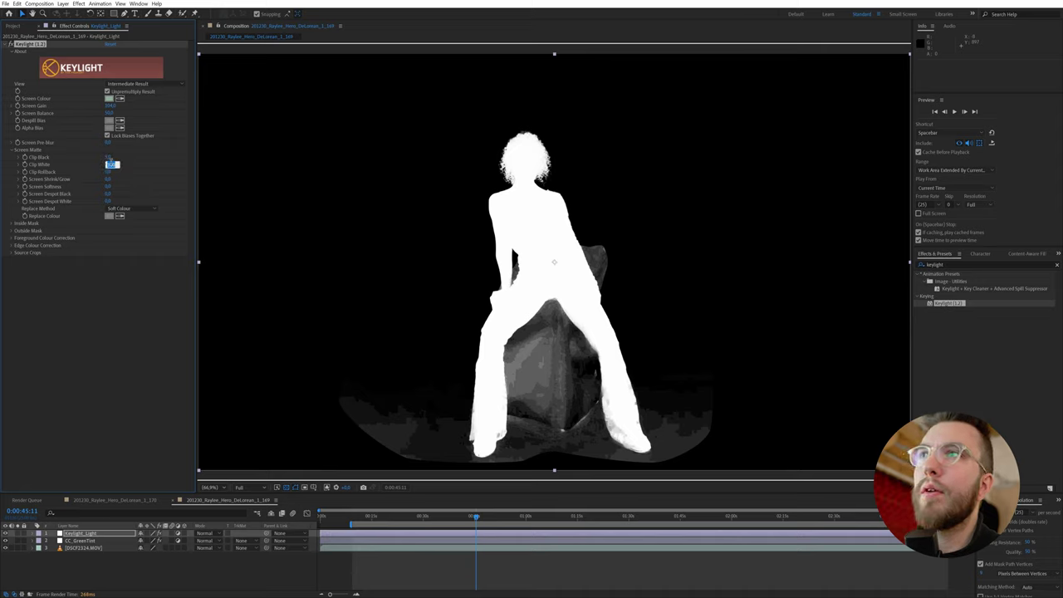
text(95)
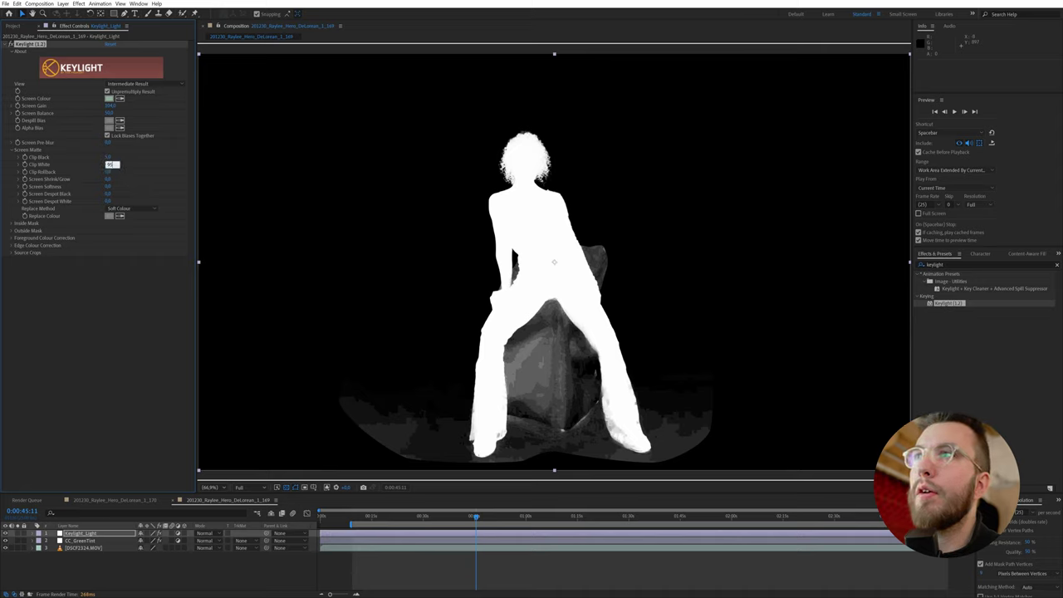
key(Return)
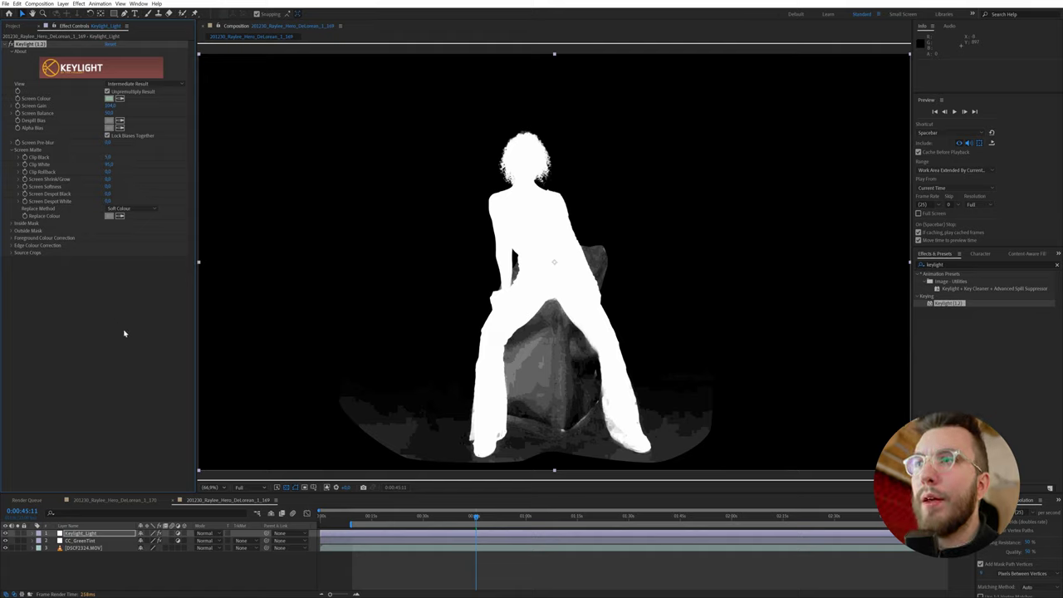
Step: Add a new adjustment layer at the top of the stack and rename it Keylight_Dark
right_click(88, 560)
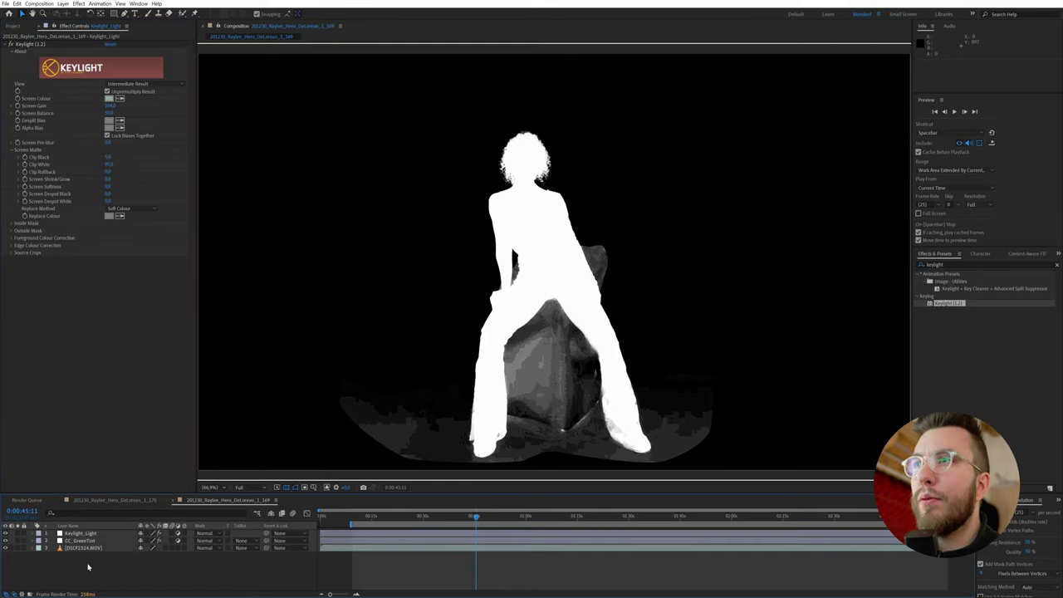
mouse_move(144, 471)
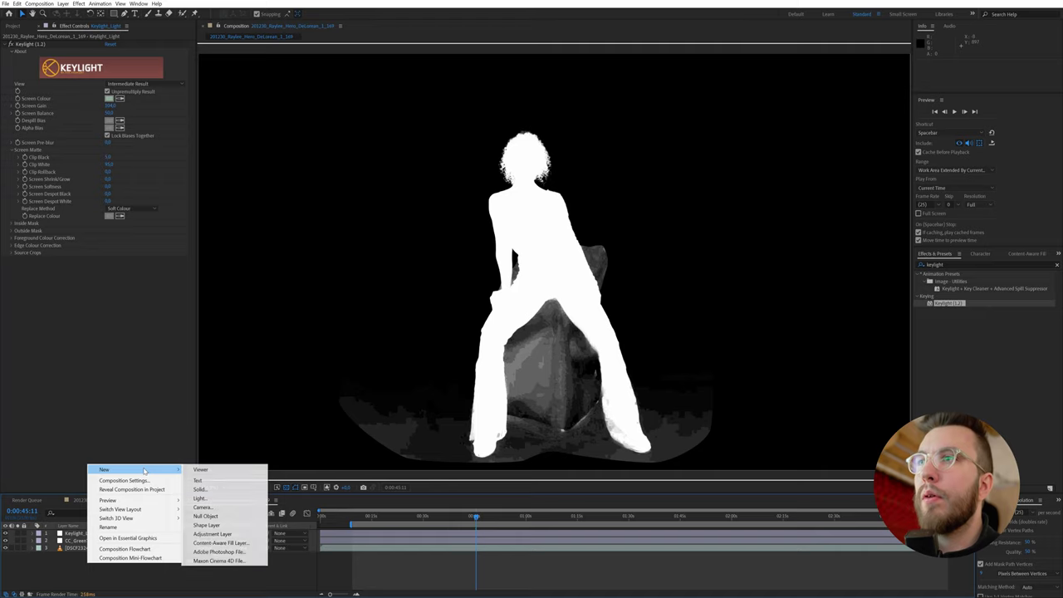
click(212, 533)
right_click(104, 535)
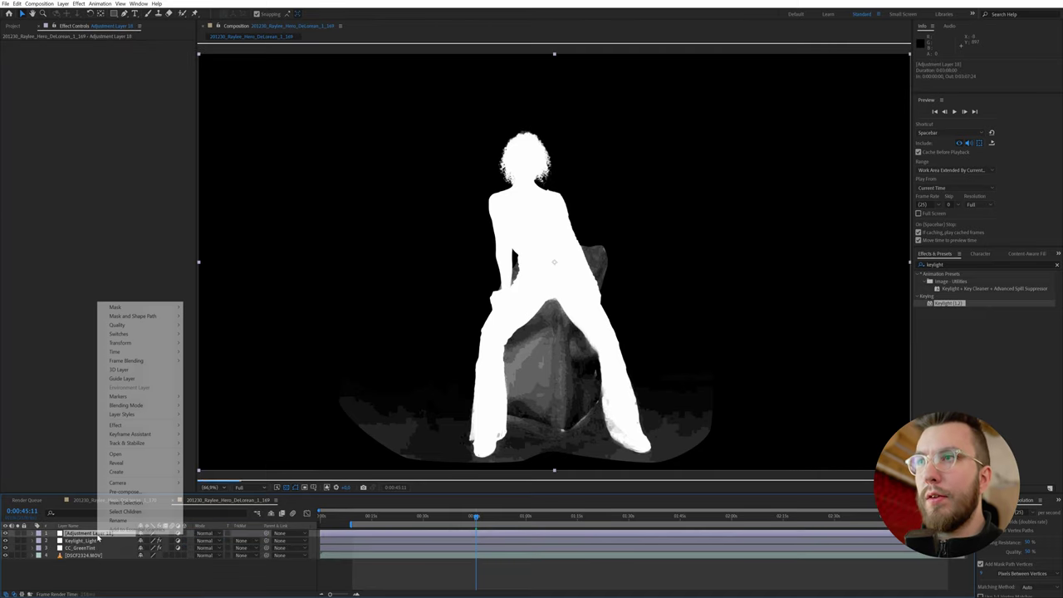
click(122, 529)
text(Ke)
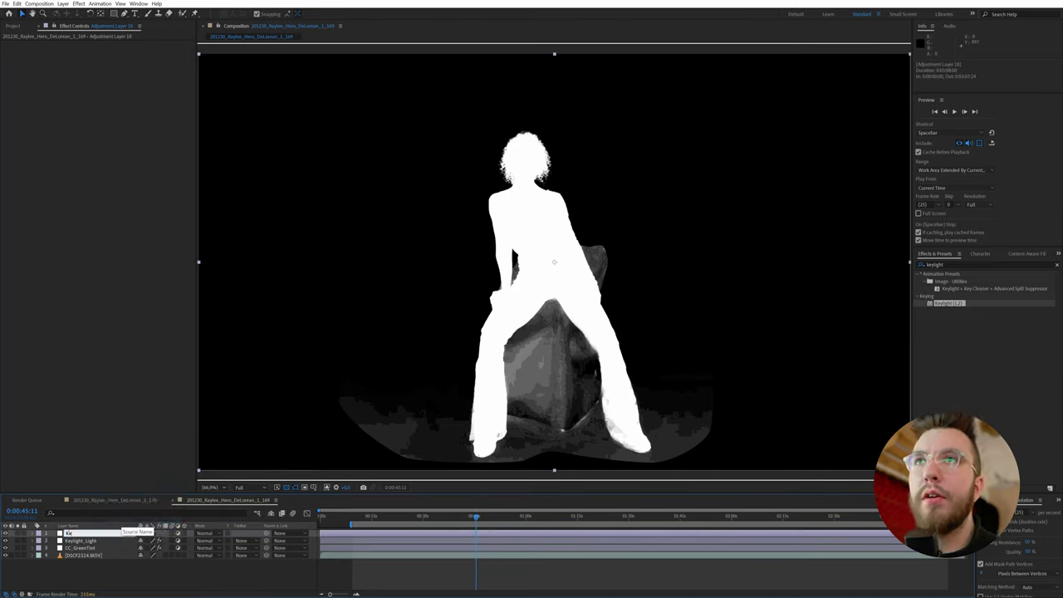
text(ylight)
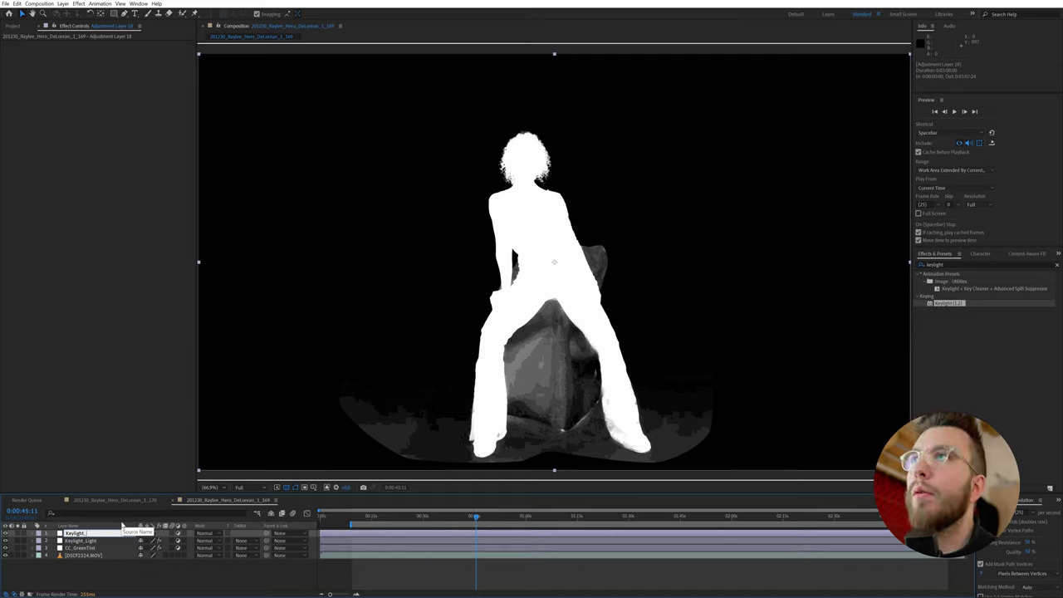
text(_Dark)
key(Return)
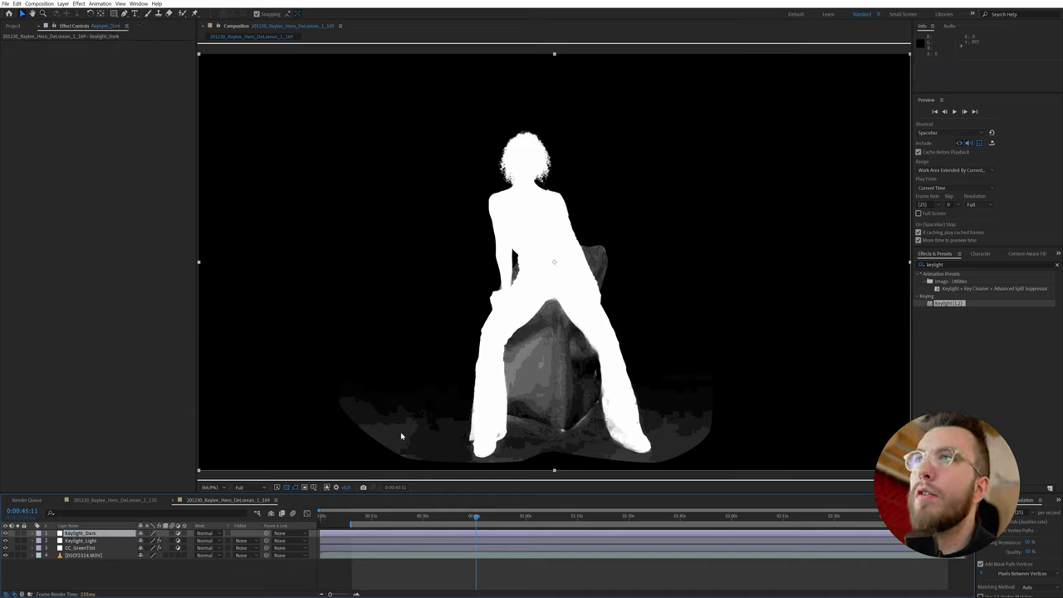
Step: Apply Keylight (1.2) to Keylight_Dark with its View set to Intermediate Result
double_click(947, 304)
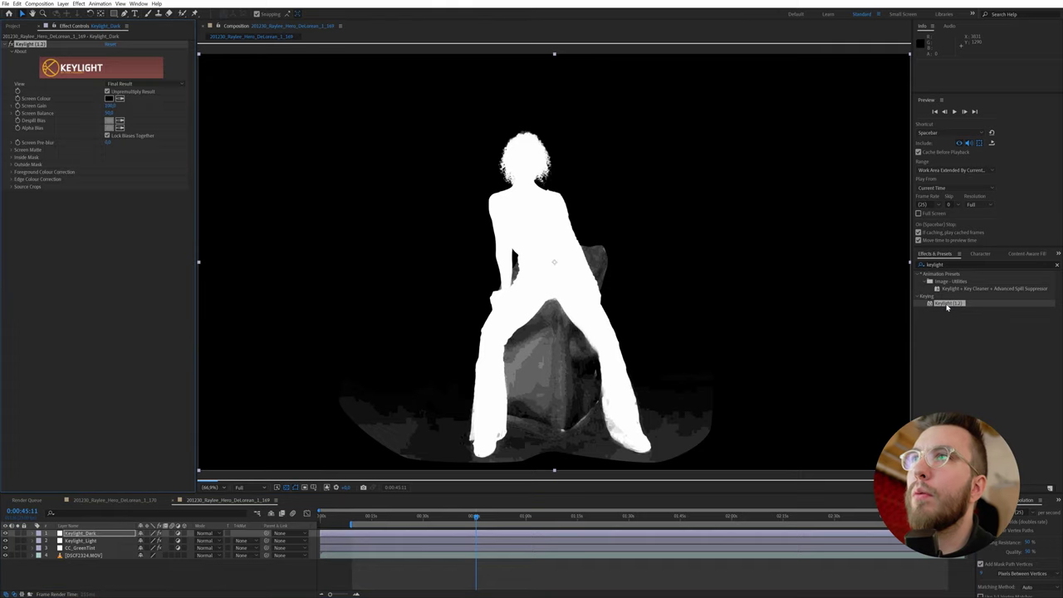
click(133, 79)
click(138, 177)
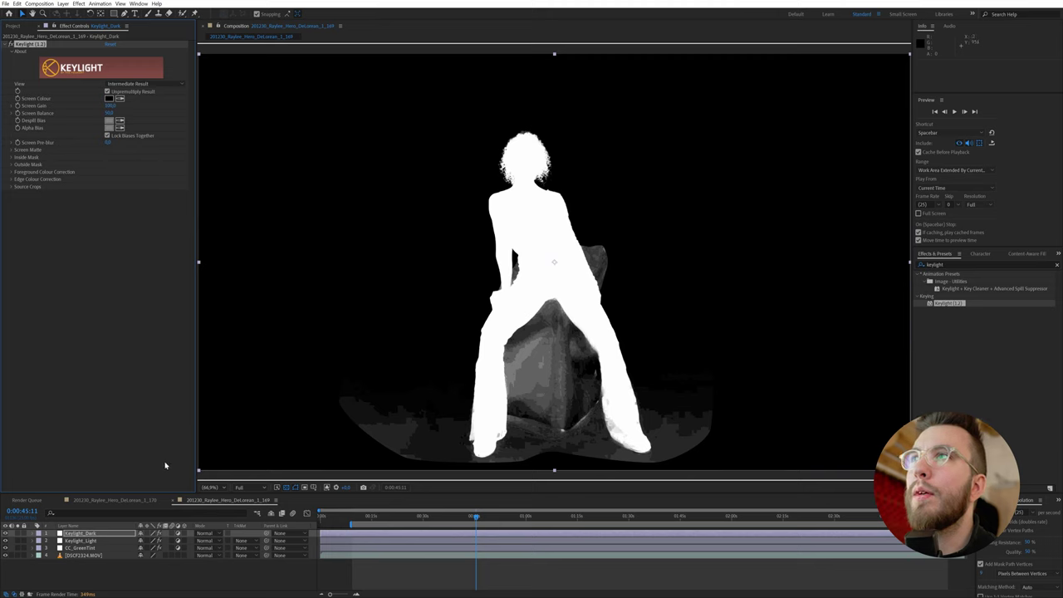
Step: Switch the viewer to RGB and sample the grey chair as Keylight_Dark's Screen Colour
click(326, 487)
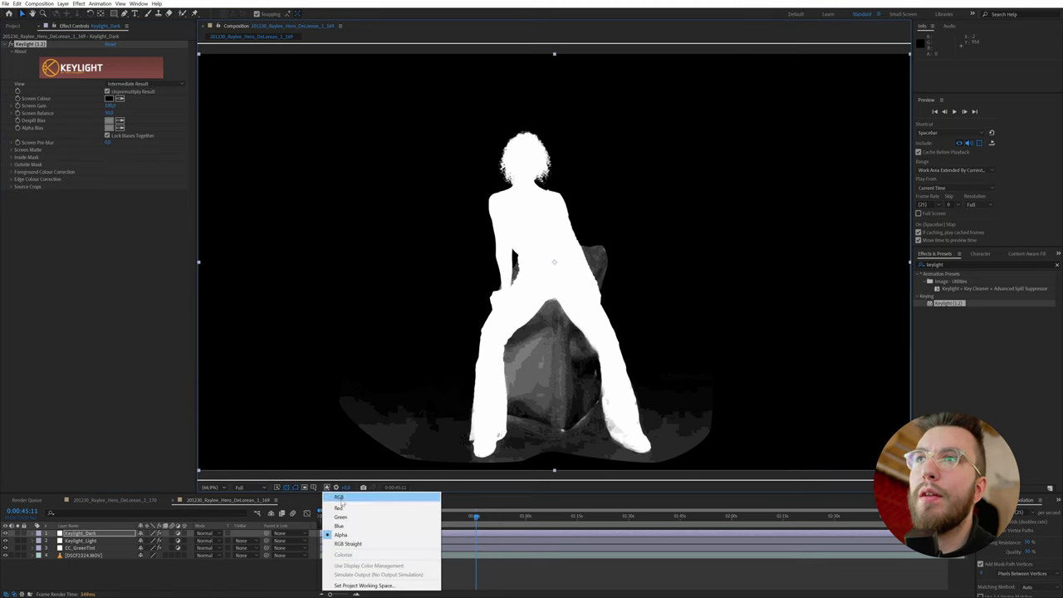
click(342, 501)
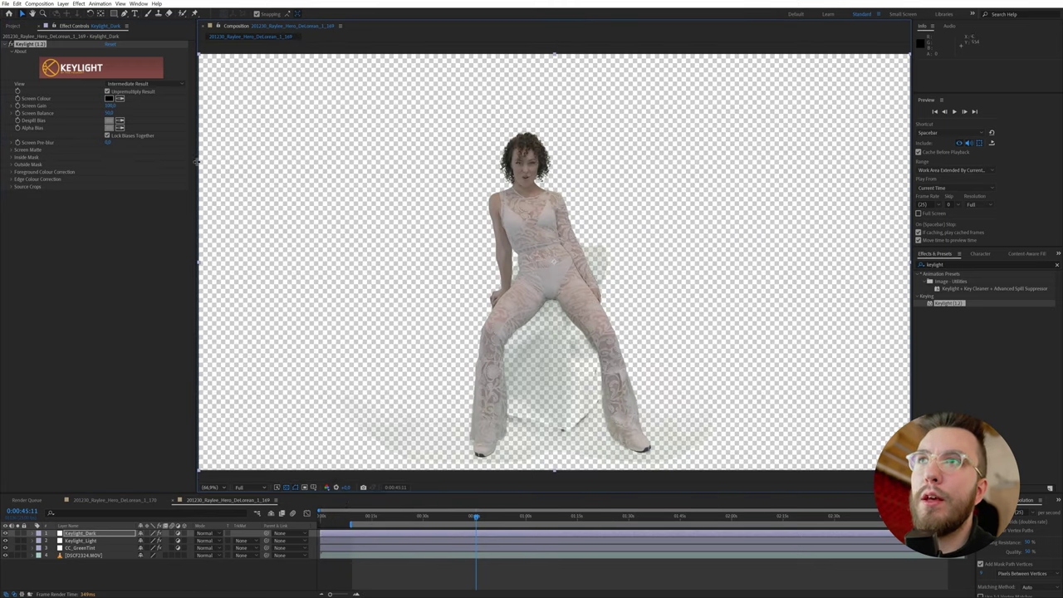
click(121, 99)
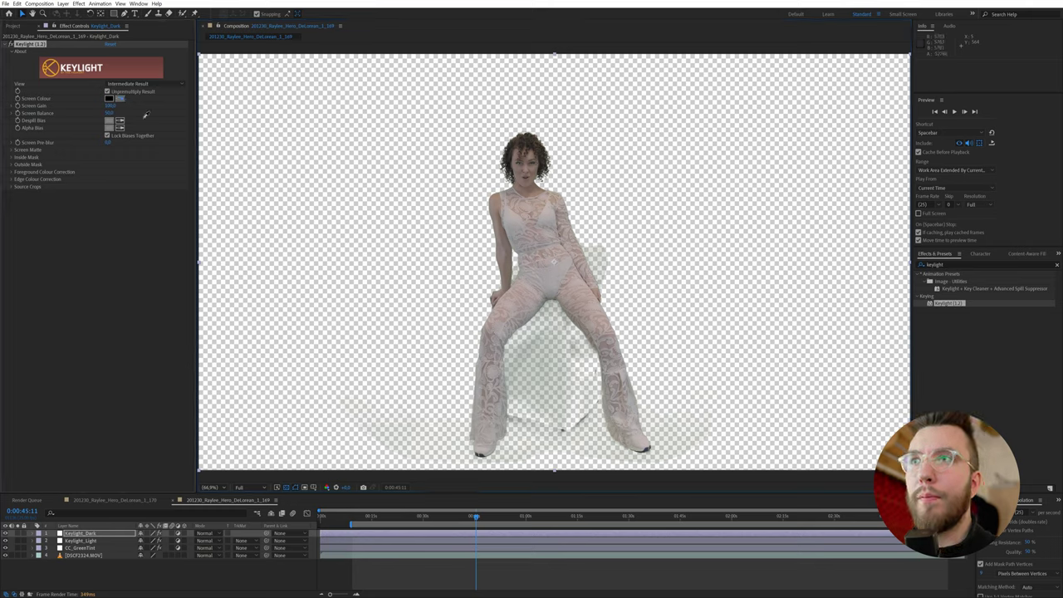
click(510, 368)
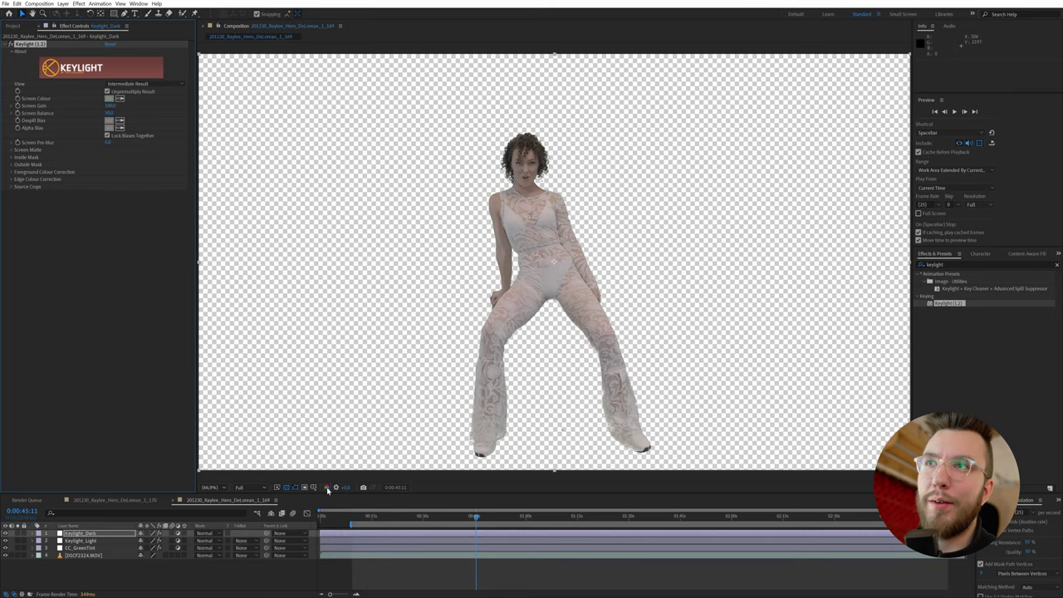
click(328, 490)
Step: Show the alpha matte and raise Keylight_Dark's Clip White under Screen Matte
click(346, 535)
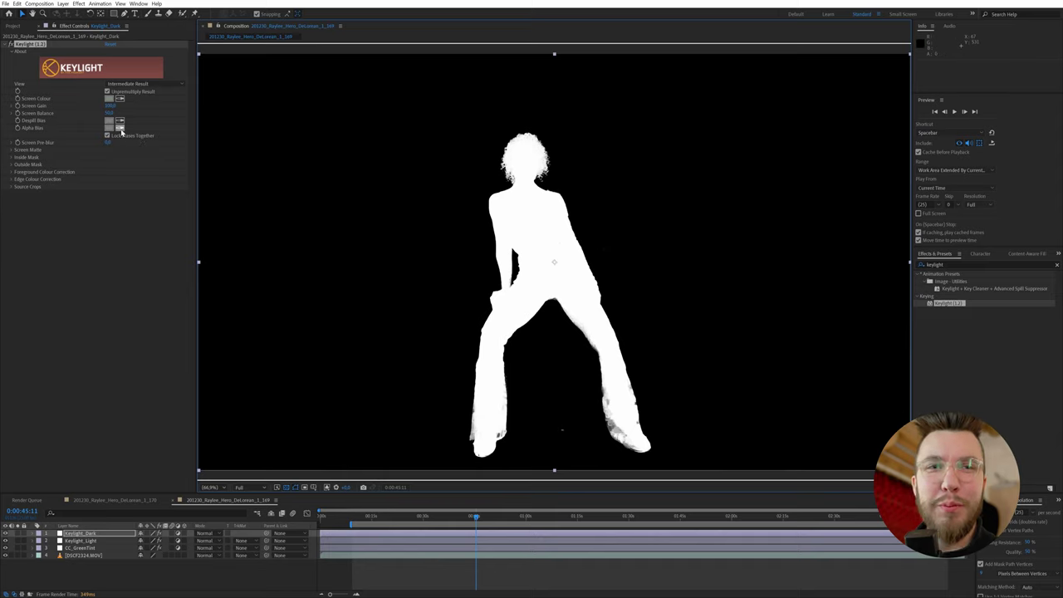
click(13, 150)
click(111, 164)
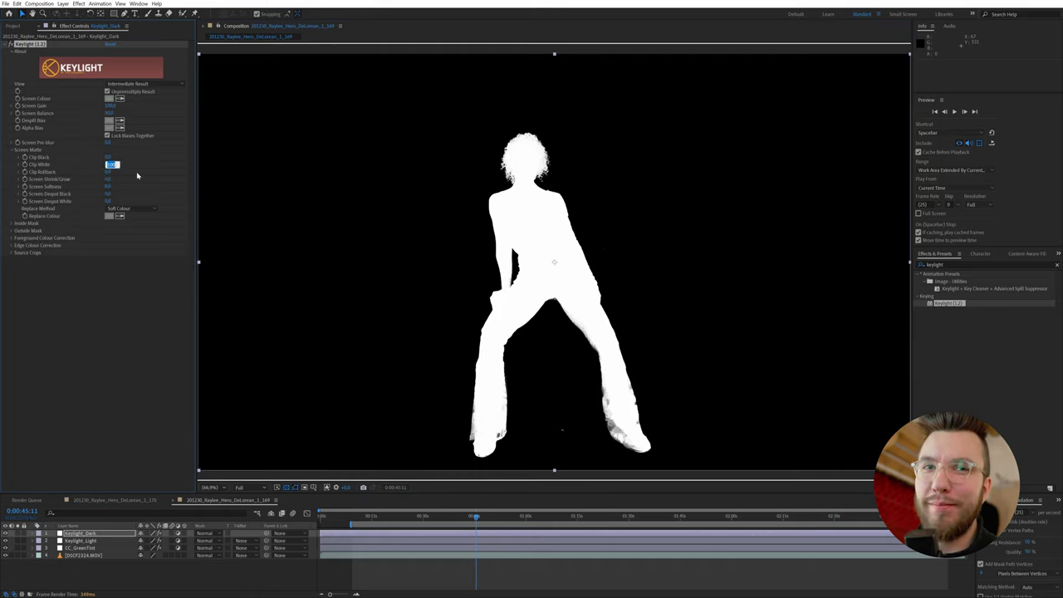
text(8)
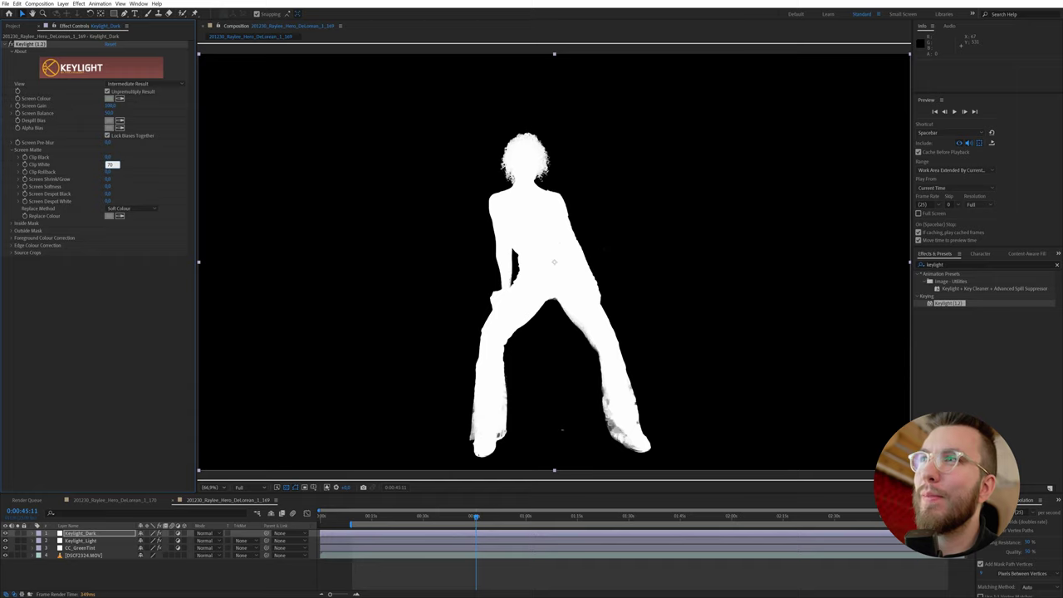
click(138, 177)
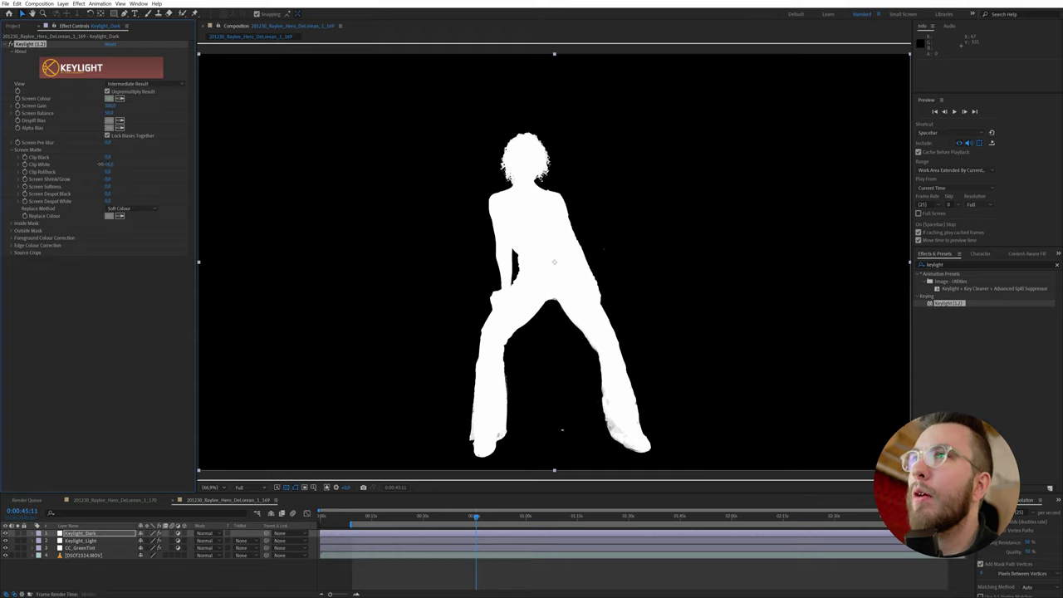
click(111, 165)
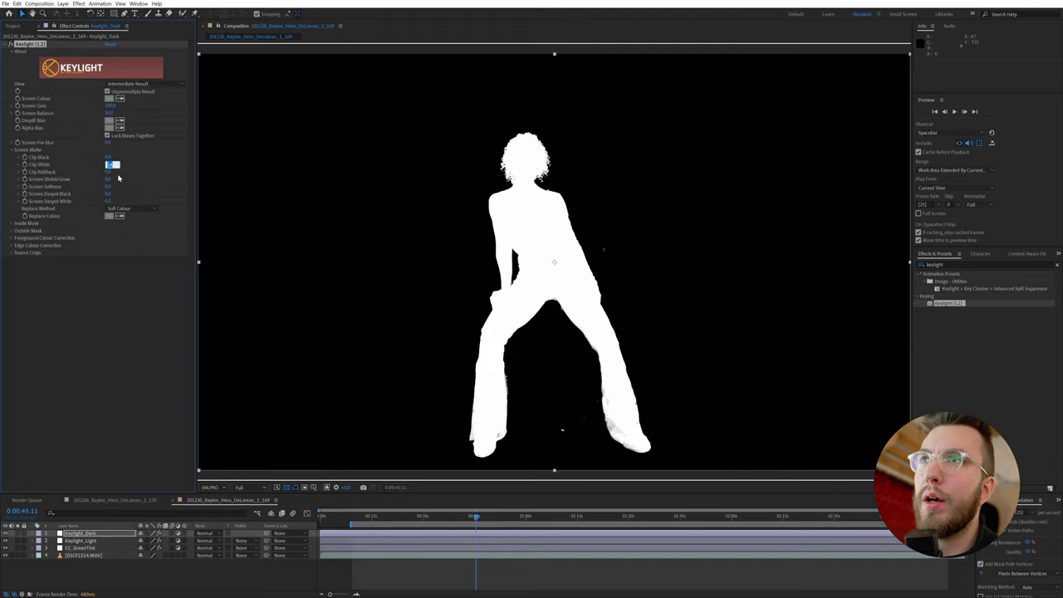
text(80)
key(Return)
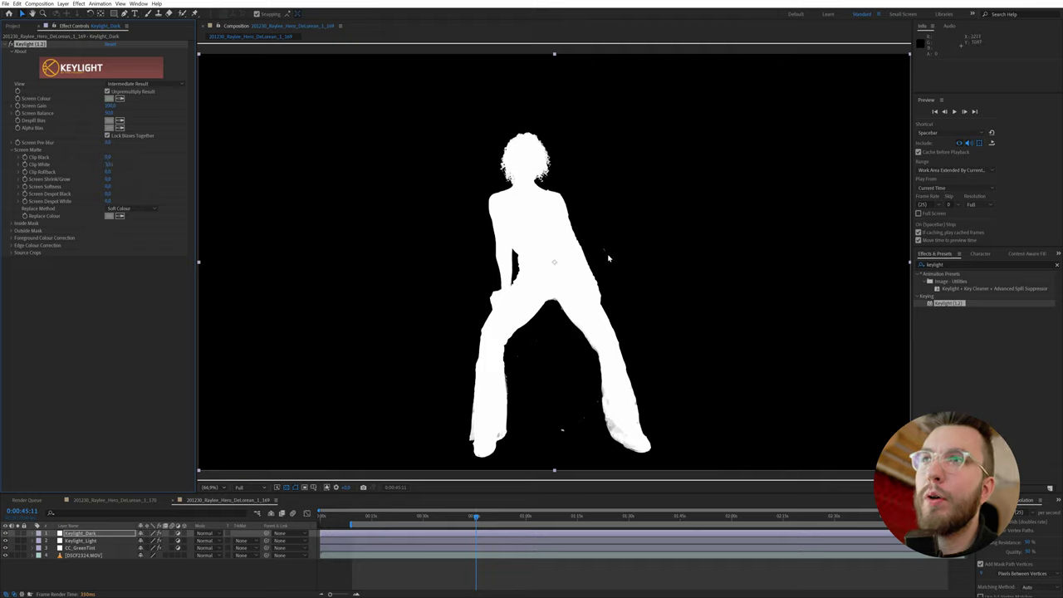
Step: Zoom in to inspect the matte edges, then set the viewer magnification to Fit
key(period)
key(period)
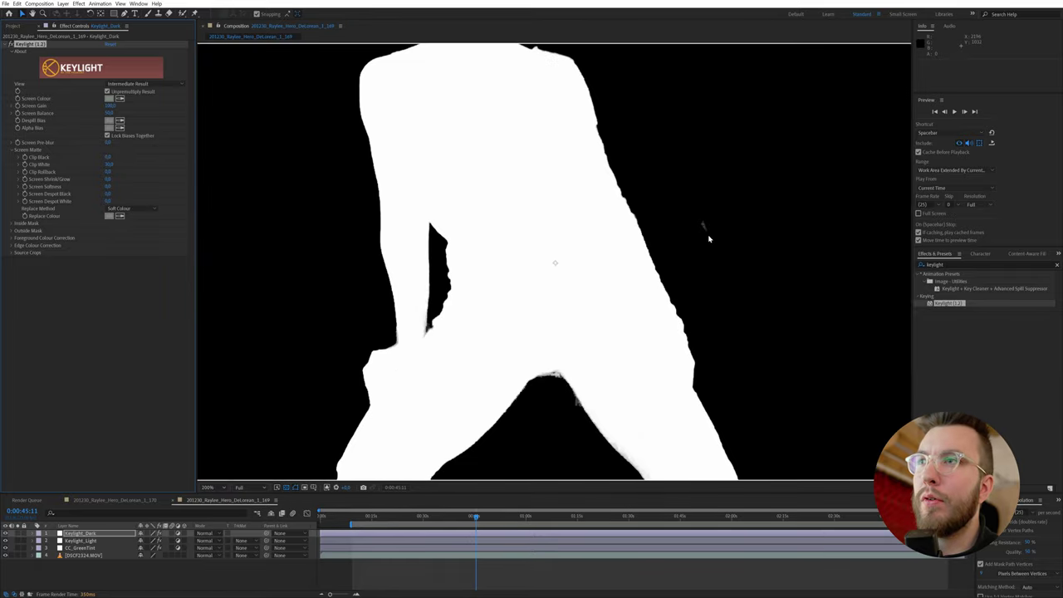
key(comma)
key(period)
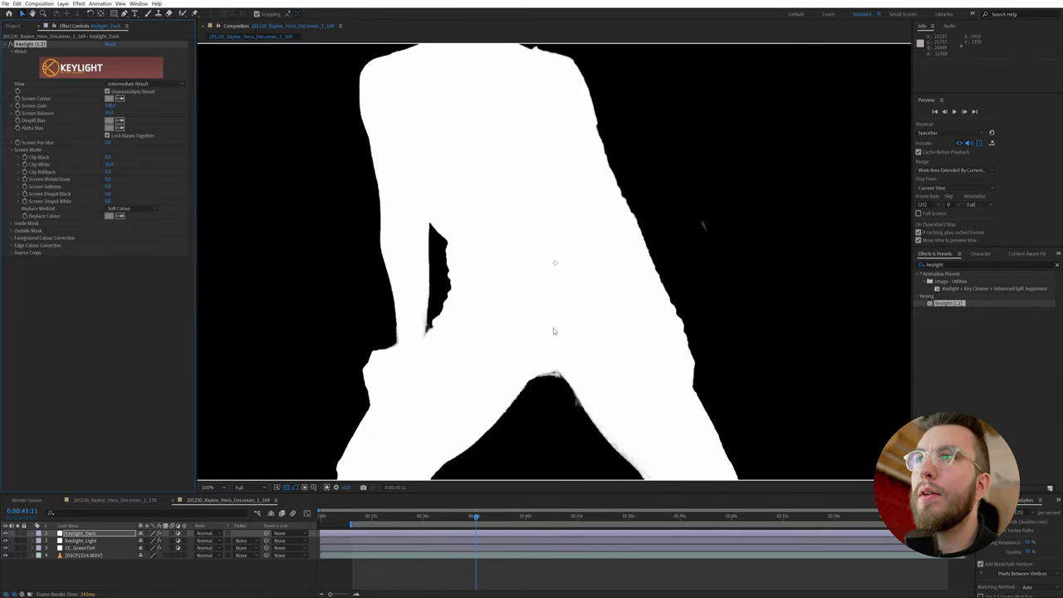
key(comma)
key(comma)
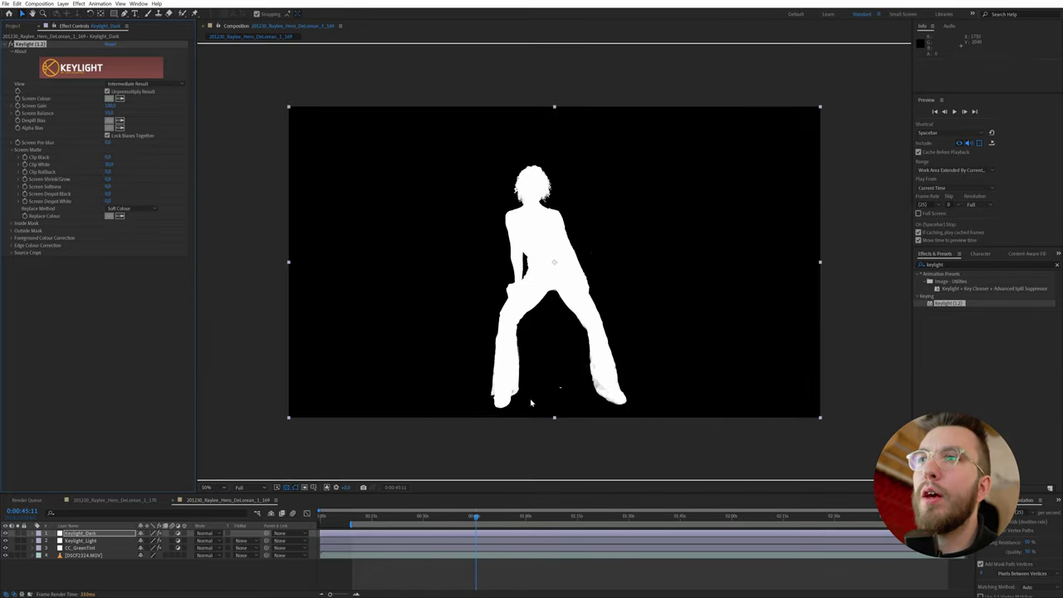
click(212, 490)
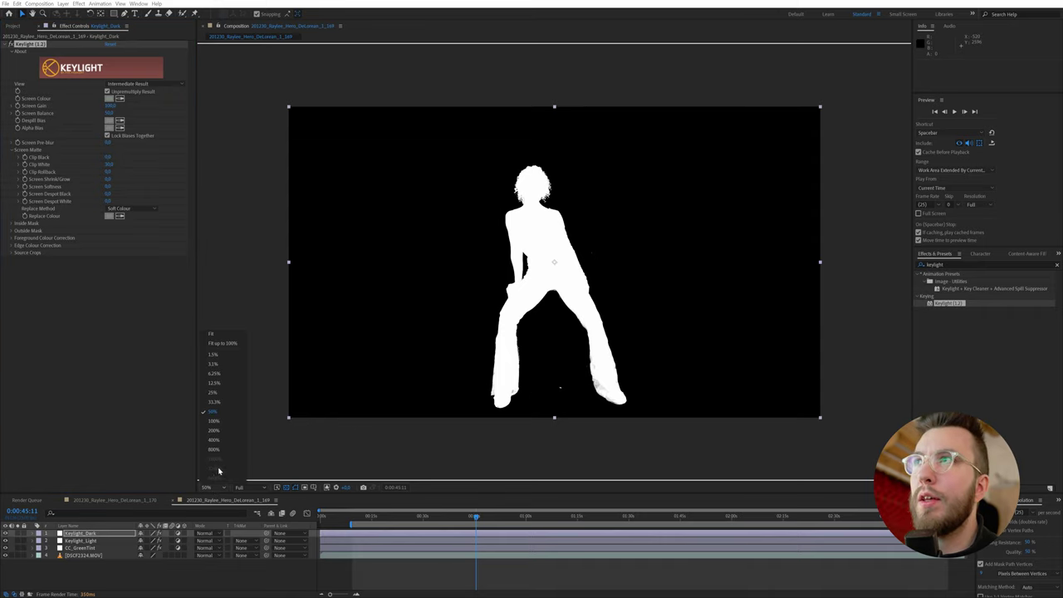
click(223, 340)
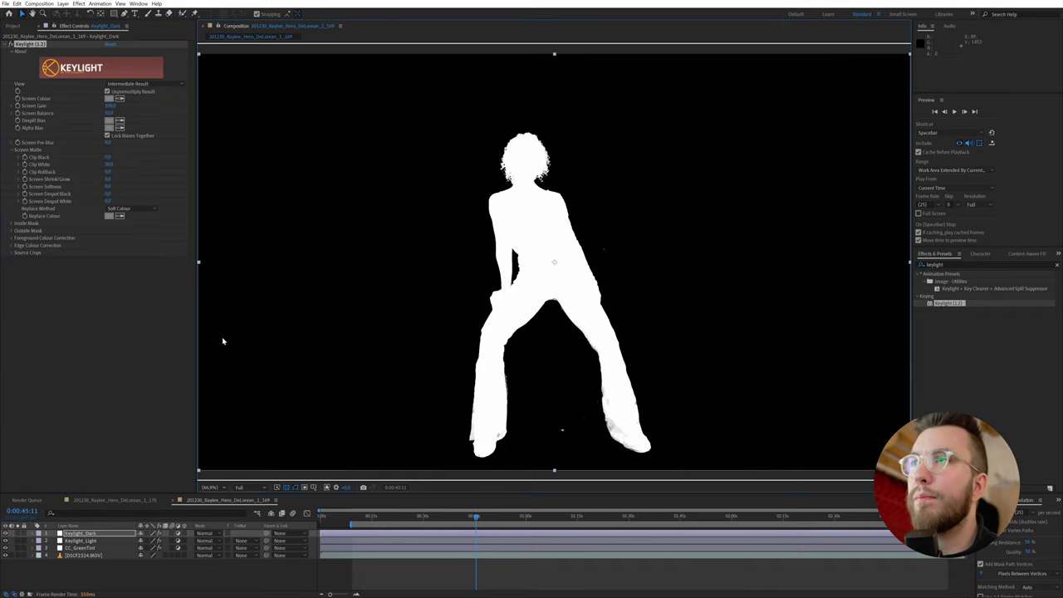
Step: Return the viewer to full colour and add a new adjustment layer to the timeline
click(326, 488)
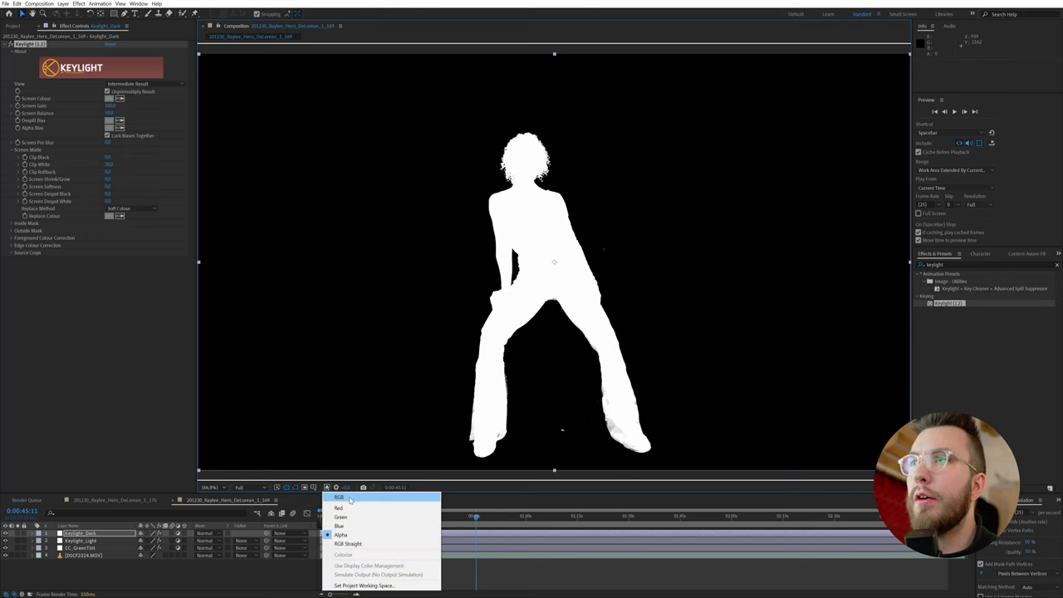
click(339, 495)
right_click(85, 569)
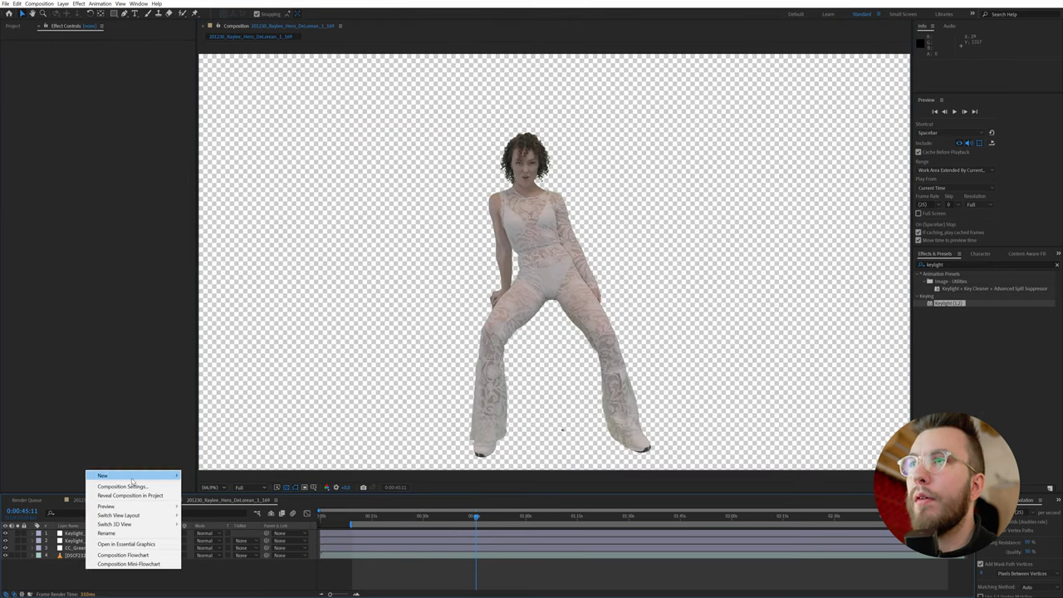
mouse_move(133, 477)
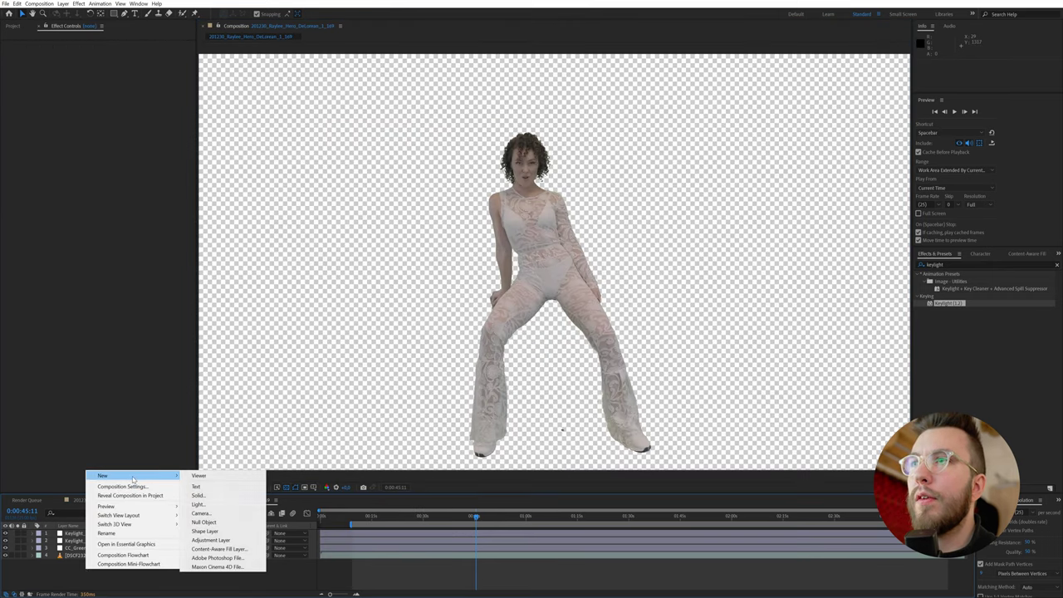
click(209, 541)
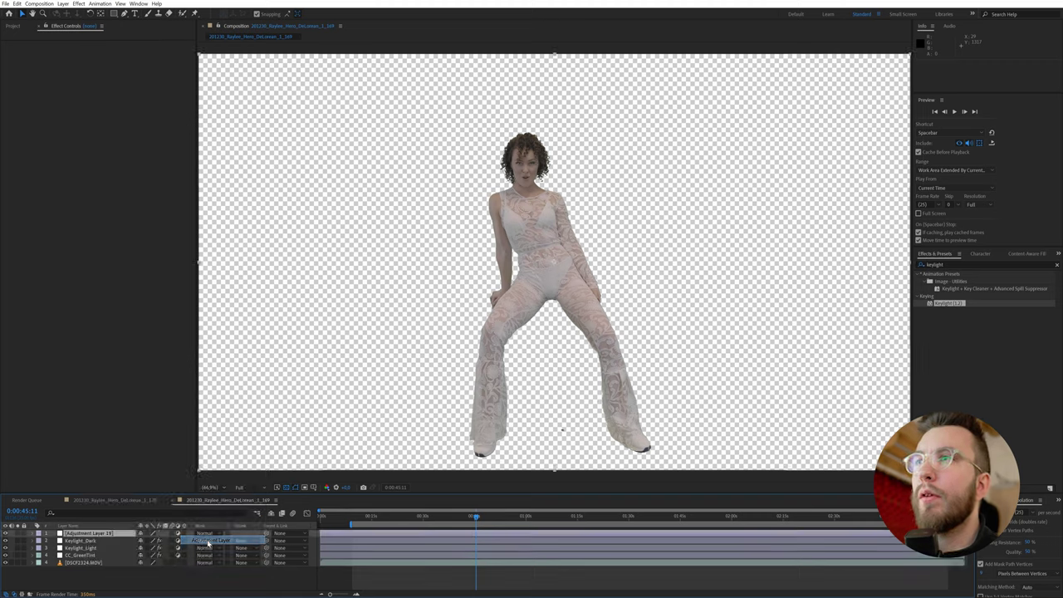
Step: Rename the new adjustment layer Choker_Cleaner and search the effects for 'simple'
right_click(103, 532)
click(124, 516)
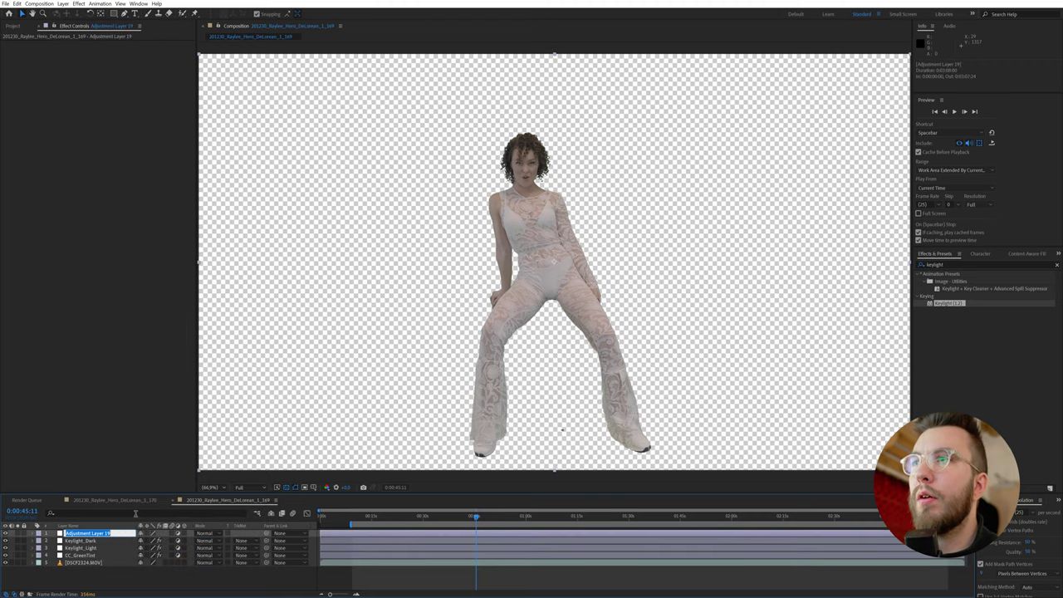
text(Choker_Clean)
key(Return)
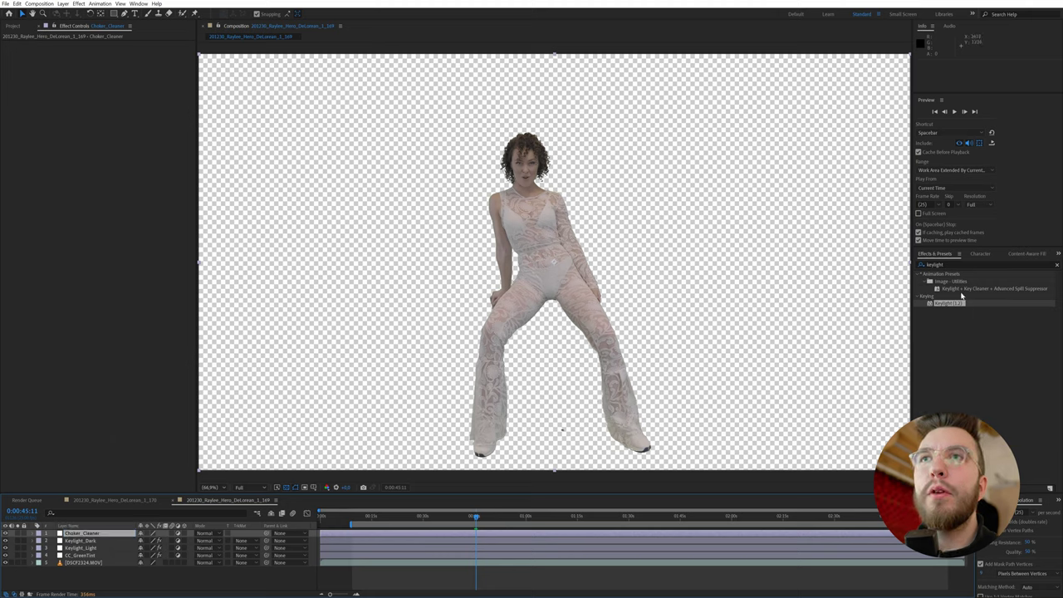
click(952, 264)
text(simple)
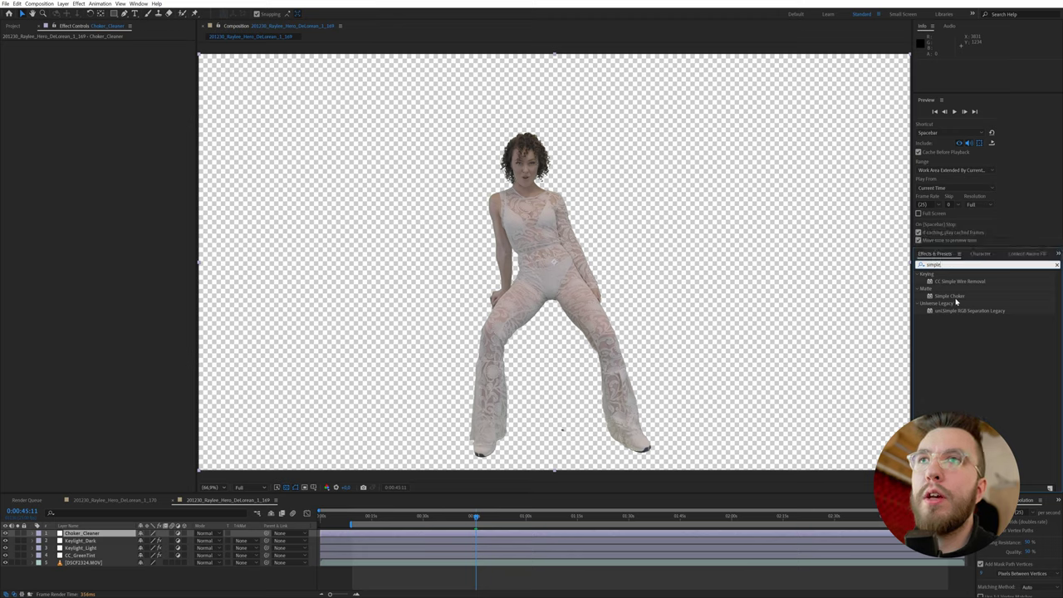
Step: Apply Simple Choker to Choker_Cleaner and enter 0 for its Choke Matte, twice
double_click(952, 296)
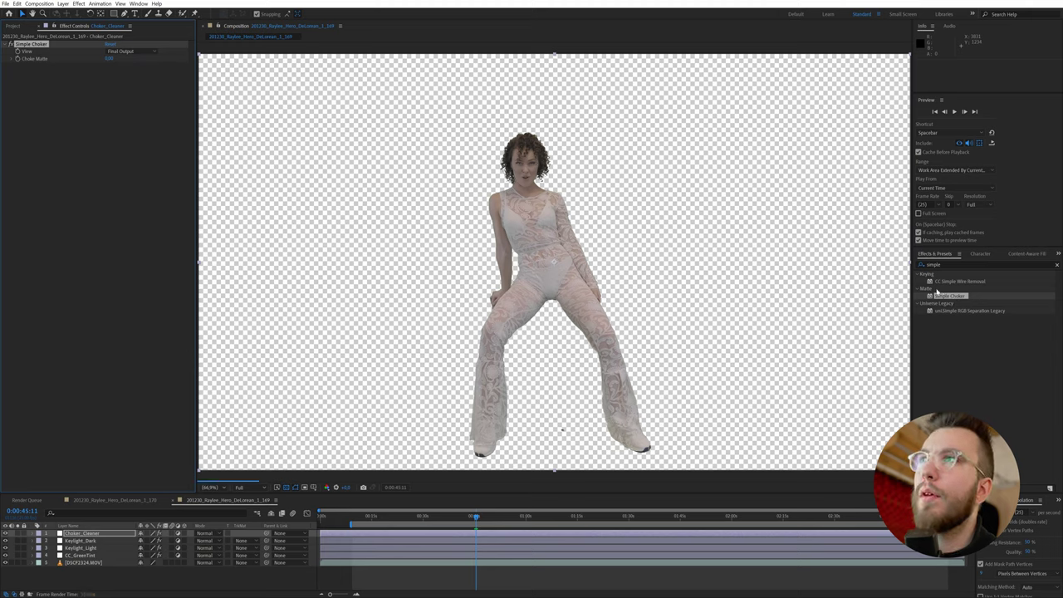
click(110, 59)
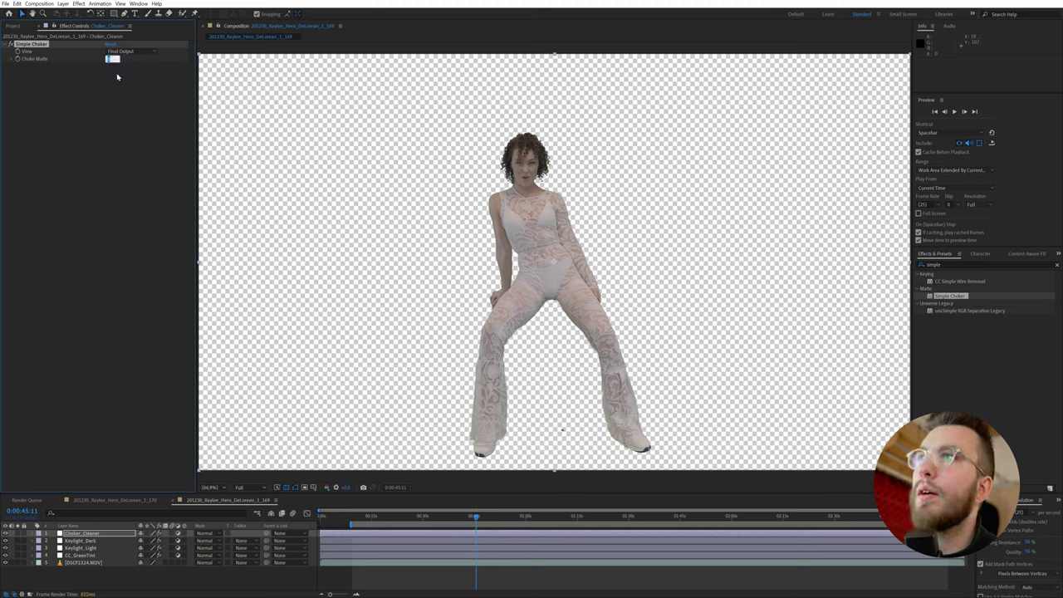
text(0)
key(Return)
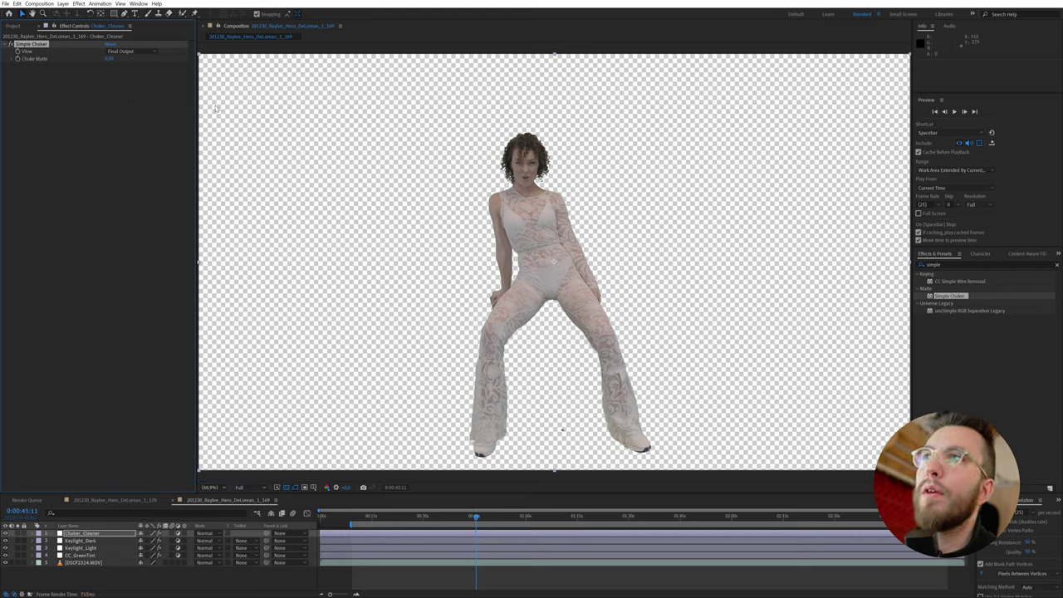
click(111, 59)
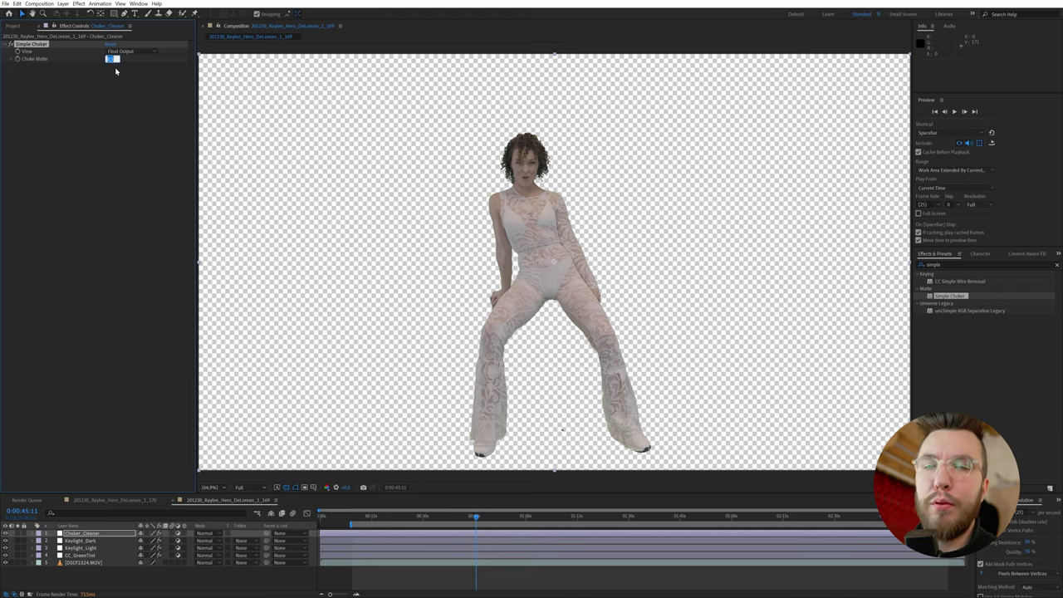
text(0)
key(Return)
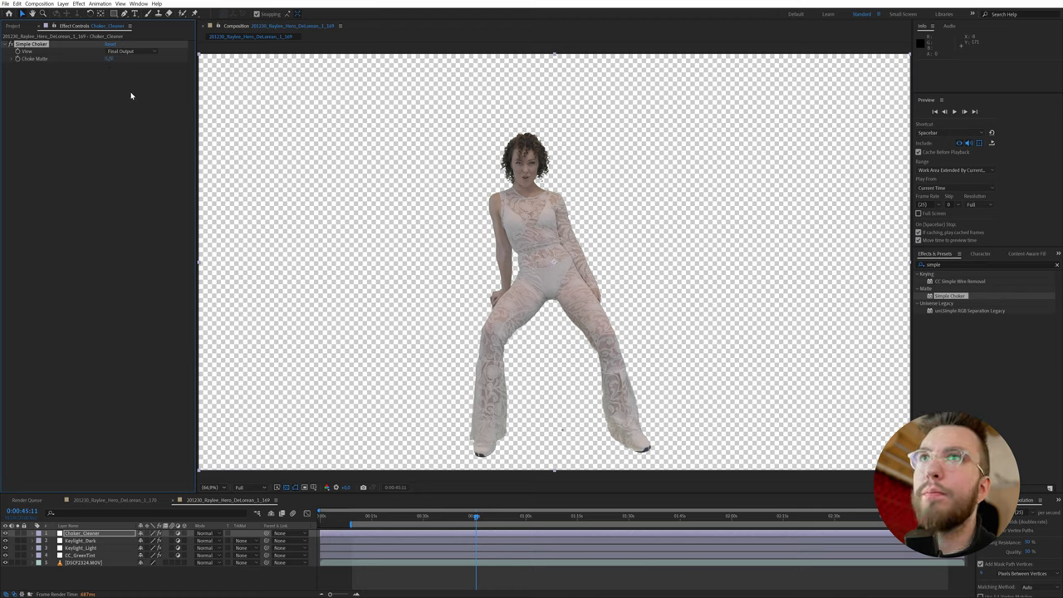
Step: Search the effects for 'clean' and add Key Cleaner to Choker_Cleaner
click(959, 264)
text(cle)
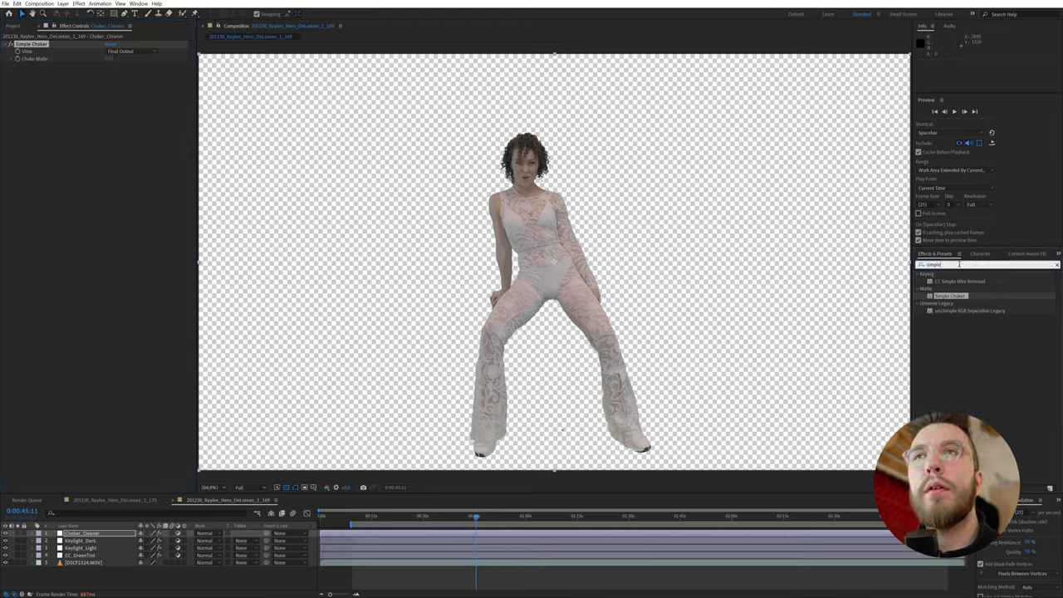
text(an)
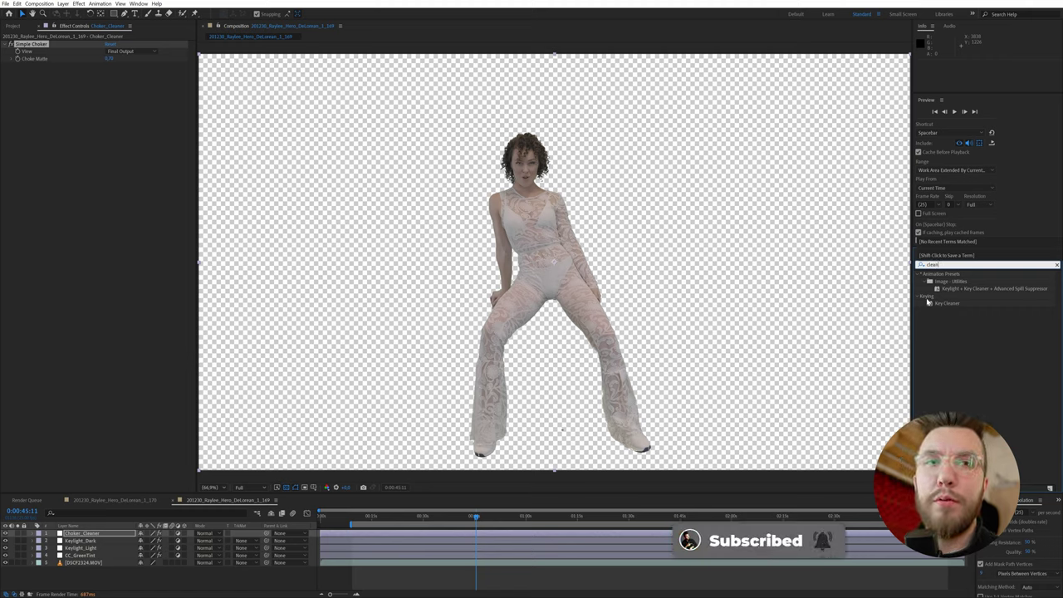
drag(947, 302, 635, 284)
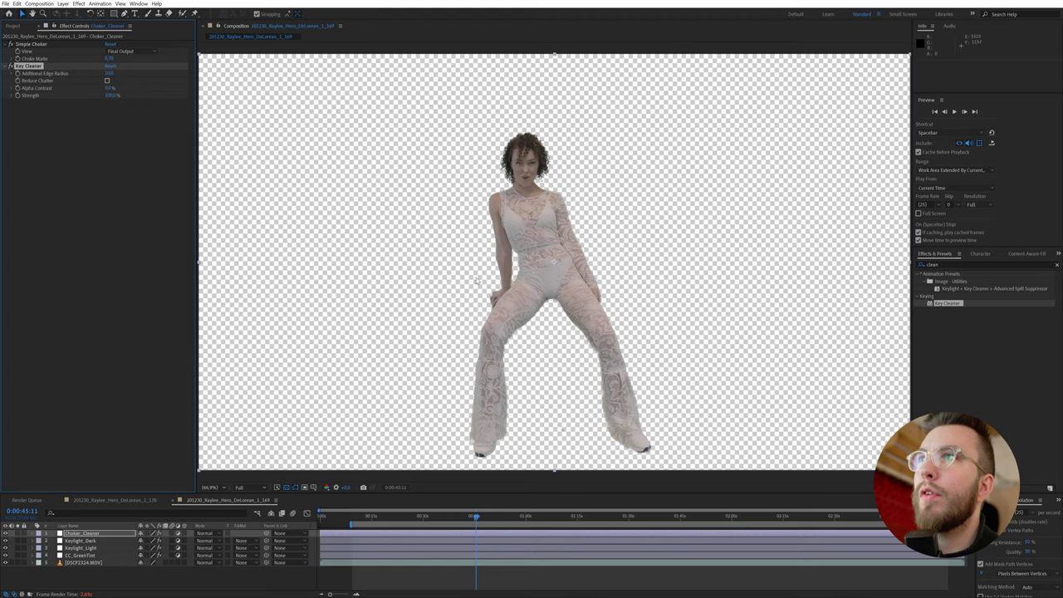
Step: Edit Key Cleaner's Additional Edge Radius, turn on Reduce Chatter, and edit Alpha Contrast
click(108, 73)
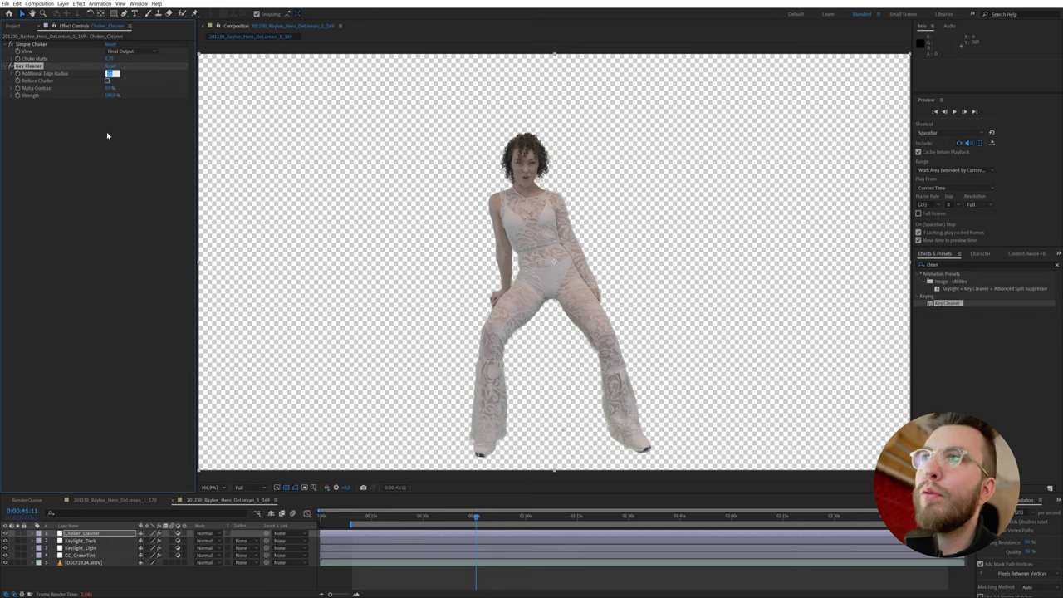
click(110, 122)
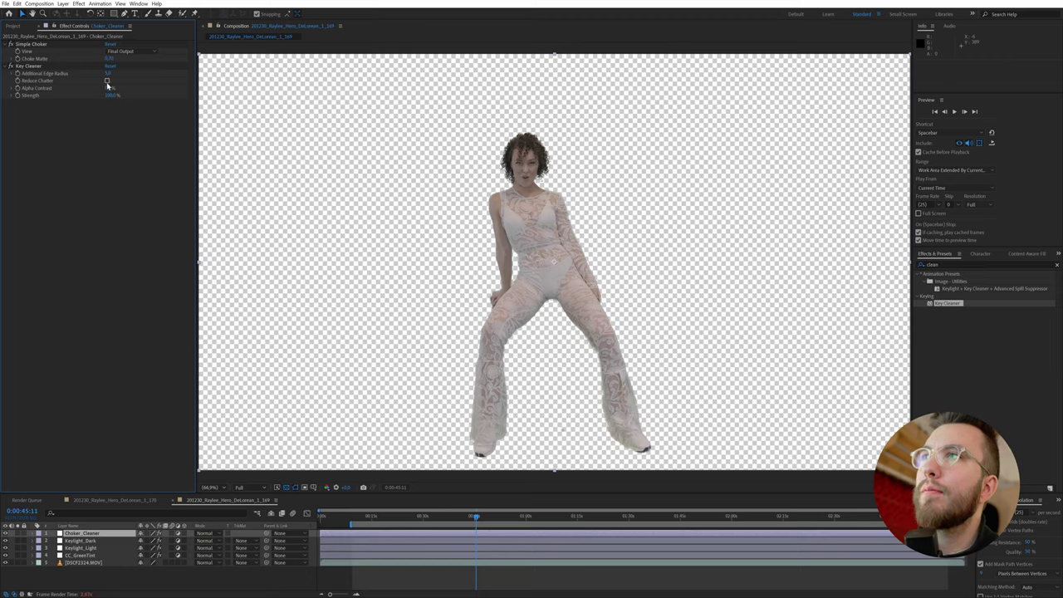
click(106, 81)
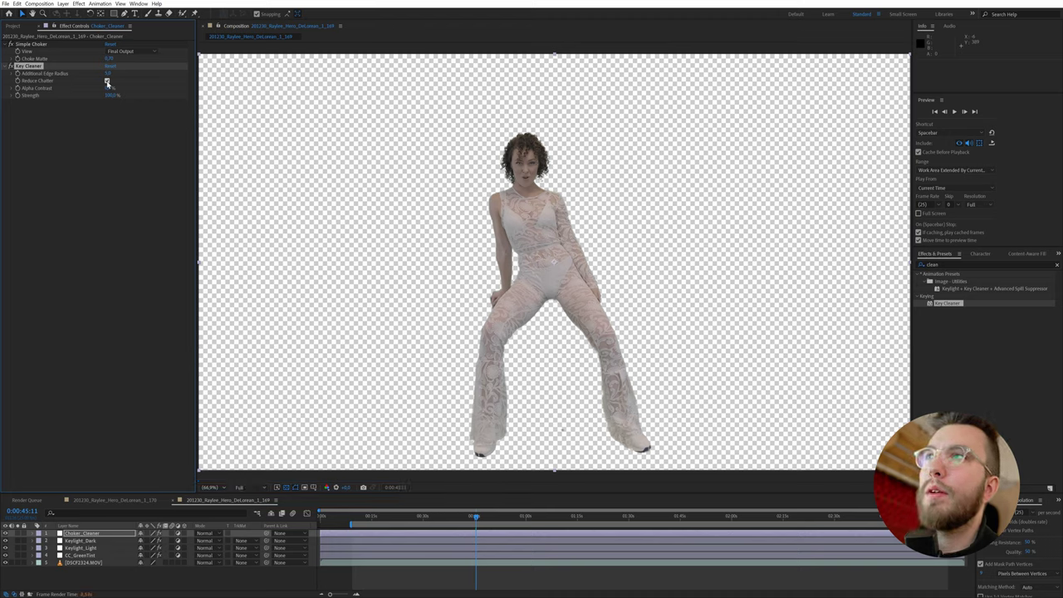
click(108, 88)
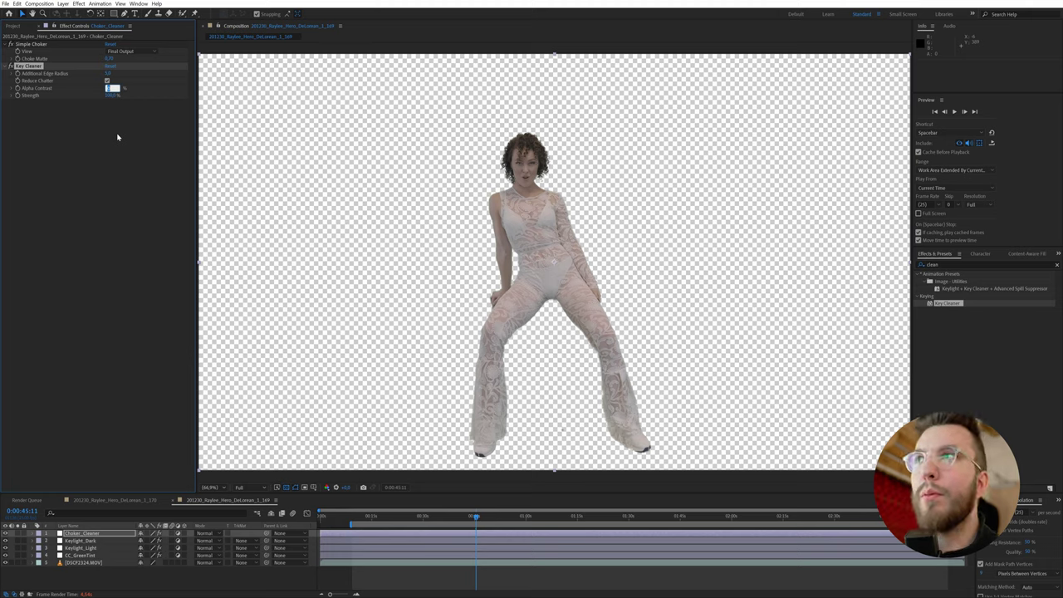
click(133, 224)
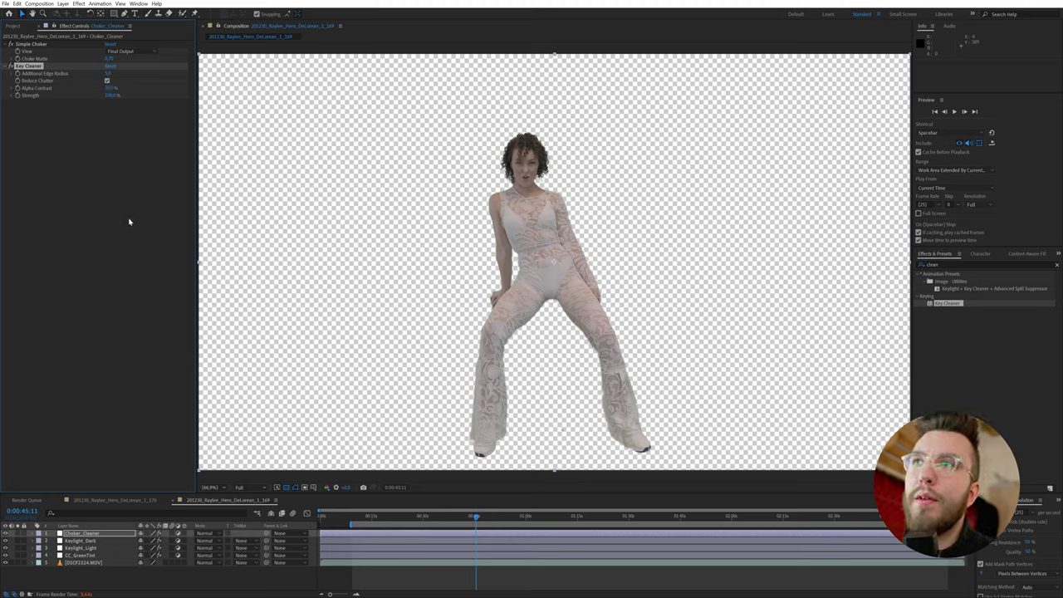
Step: Show the alpha channel and toggle Key Cleaner off and on to compare the feet, leaving it on
click(326, 488)
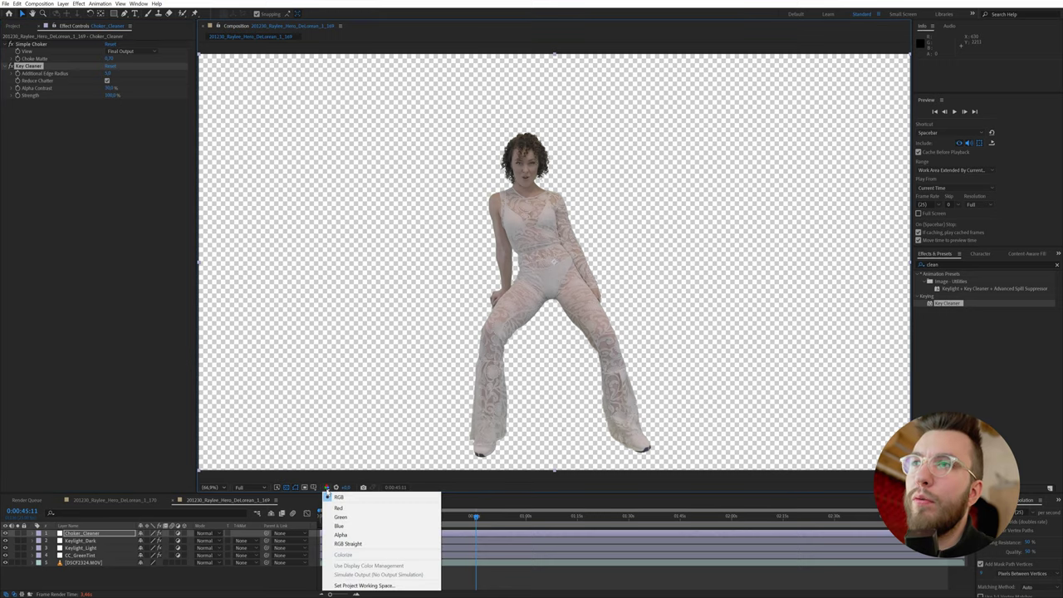
click(343, 535)
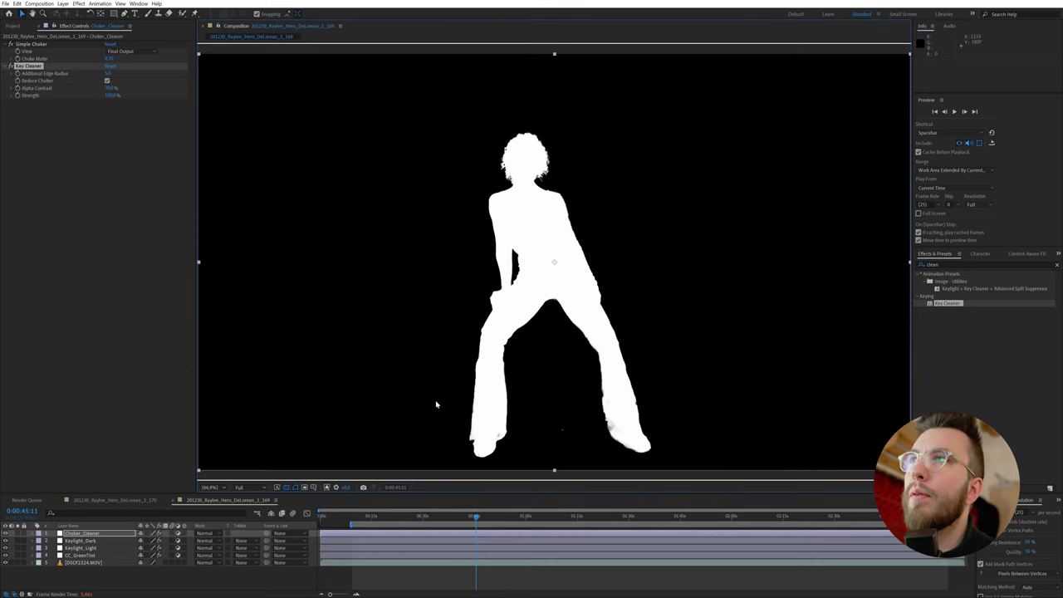
click(11, 67)
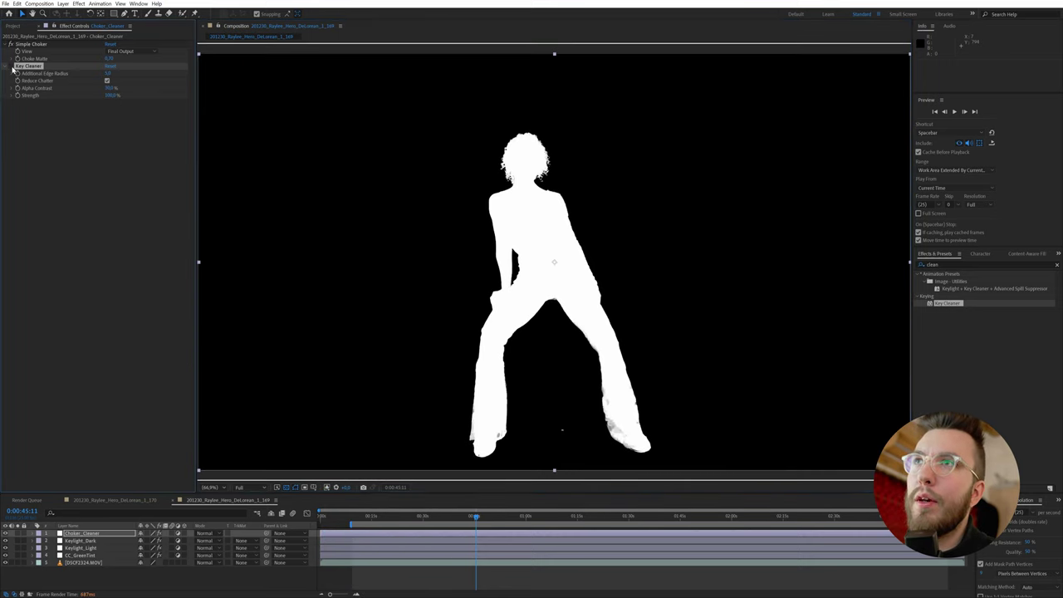
click(10, 66)
click(11, 66)
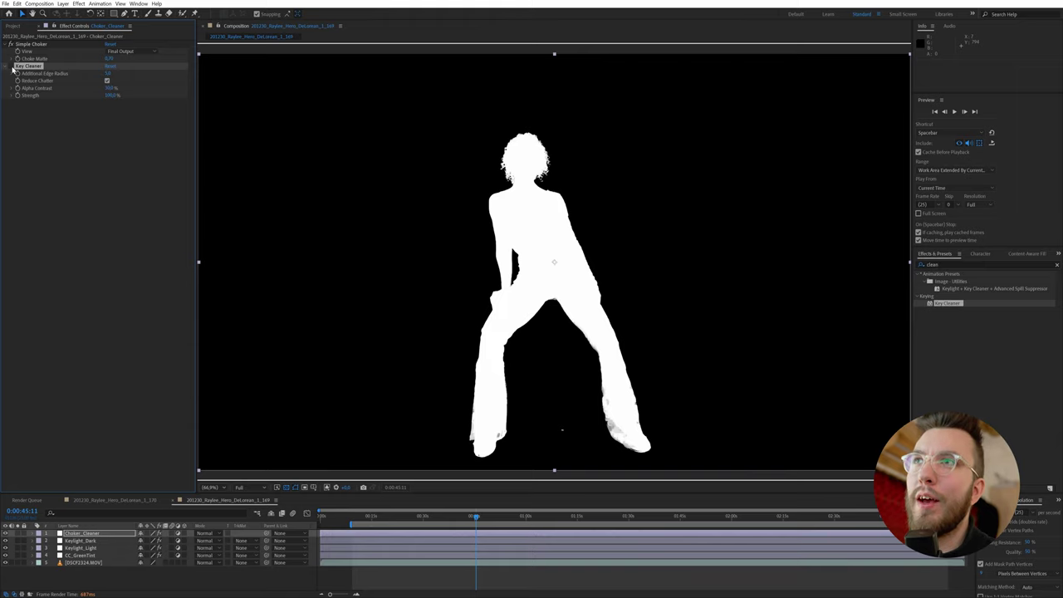
click(11, 66)
click(11, 67)
click(11, 66)
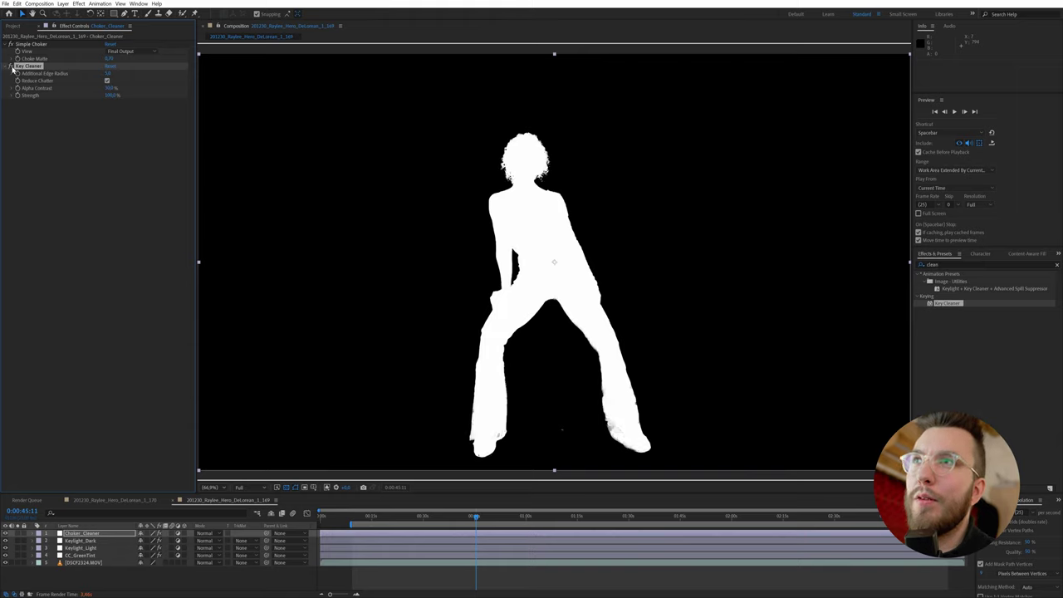
click(11, 66)
click(11, 67)
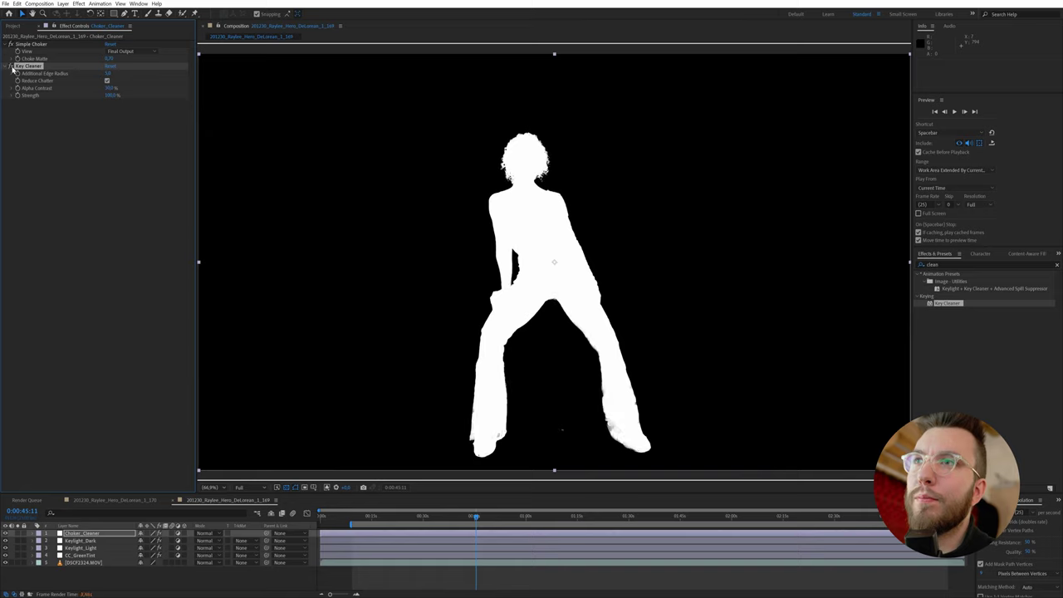
click(11, 66)
click(11, 66)
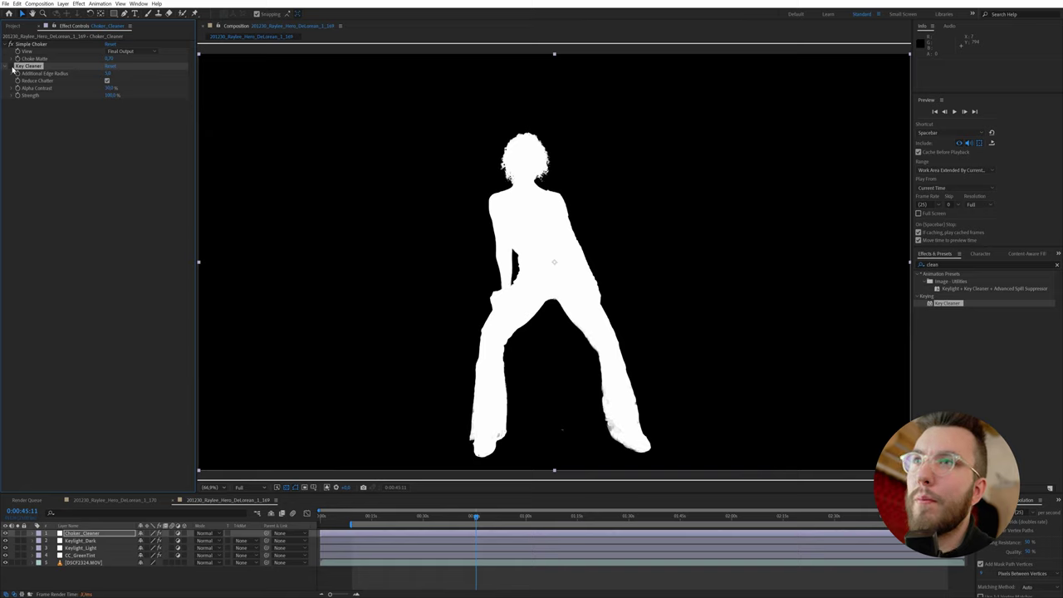
click(11, 66)
click(11, 66)
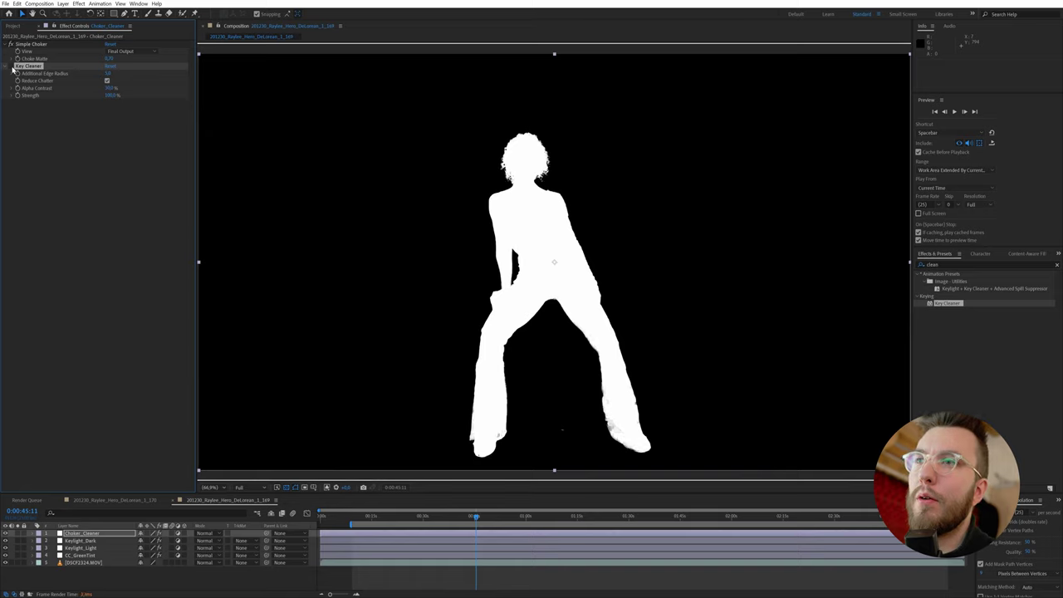
click(11, 66)
click(11, 66)
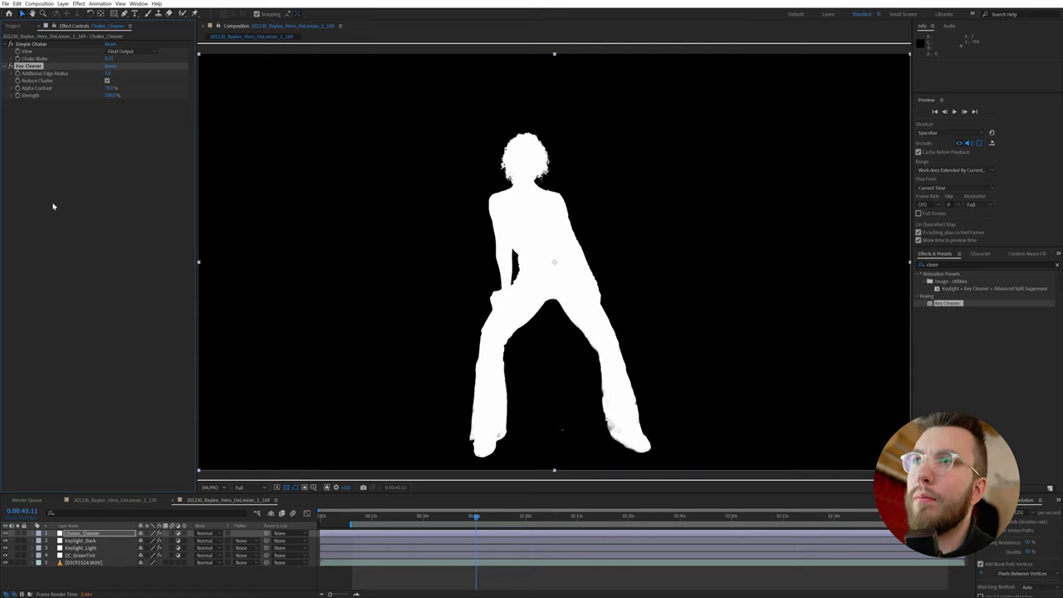
Step: Pull the DSCF2324.MOV mask's bottom points up and inward so it dips between the feet
click(83, 562)
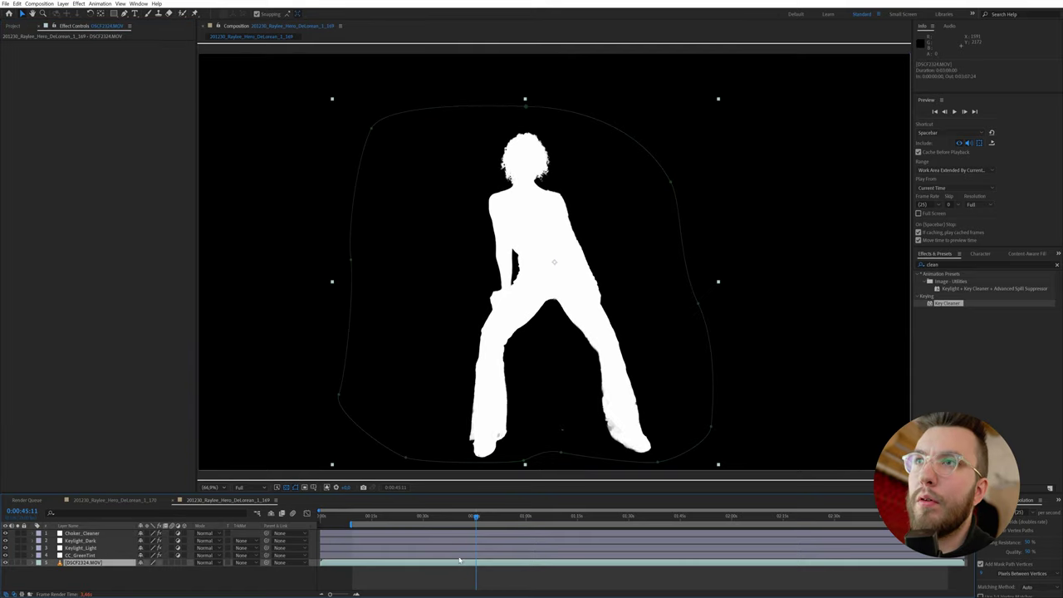
drag(558, 456, 562, 420)
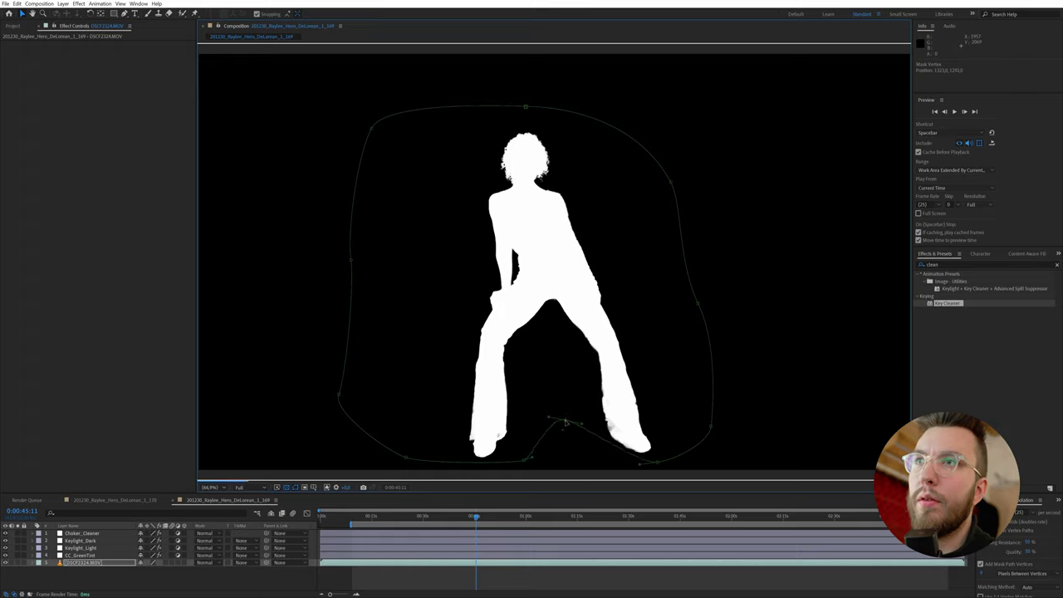
drag(628, 467, 572, 462)
click(525, 578)
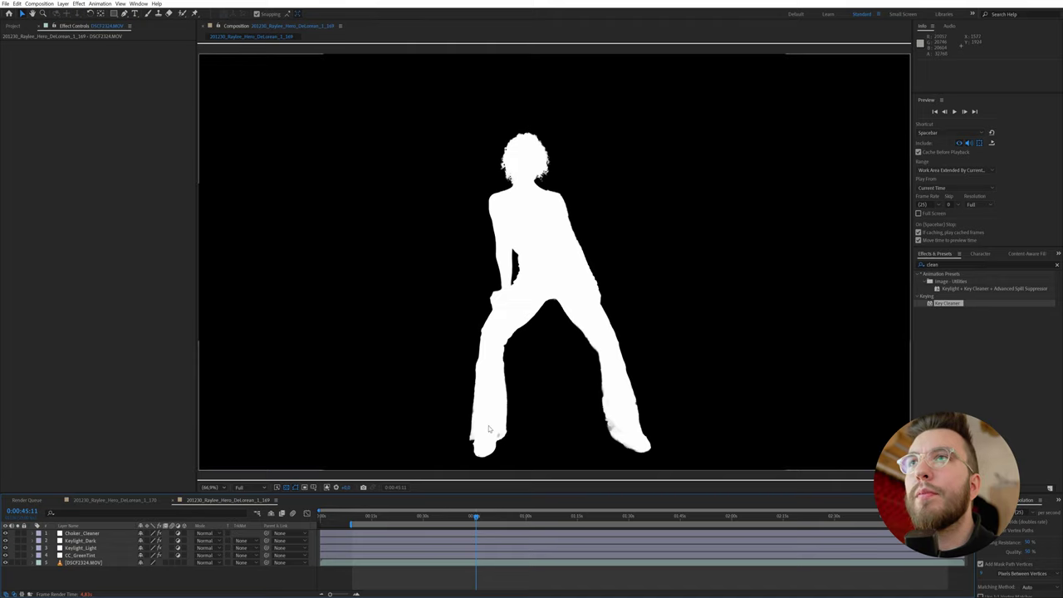
Step: Switch the viewer back to full colour and set magnification to Fit to show the whole woman
click(327, 486)
click(336, 495)
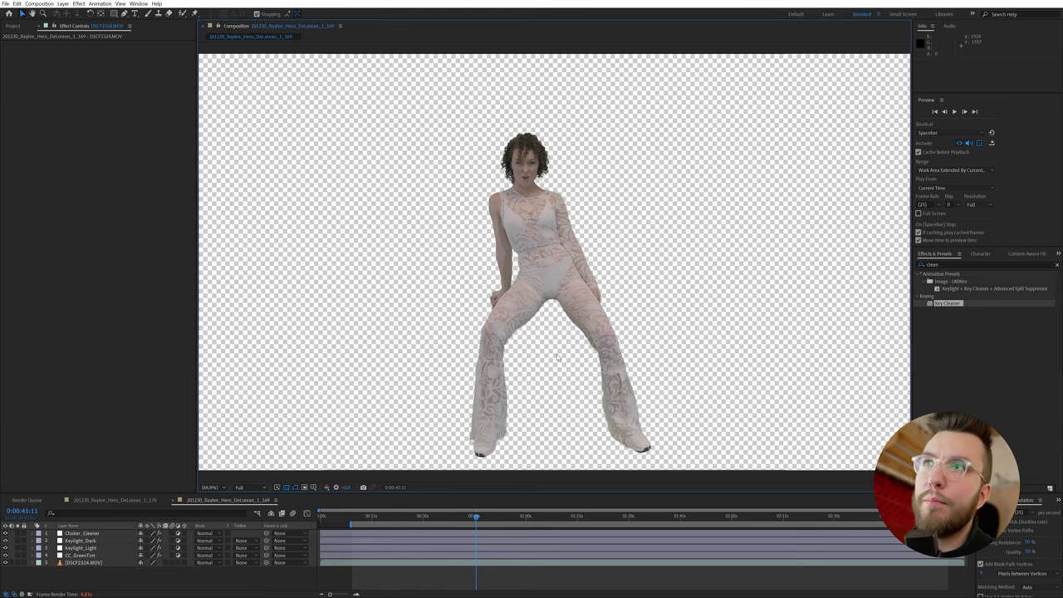
scroll(511, 282, up, 3)
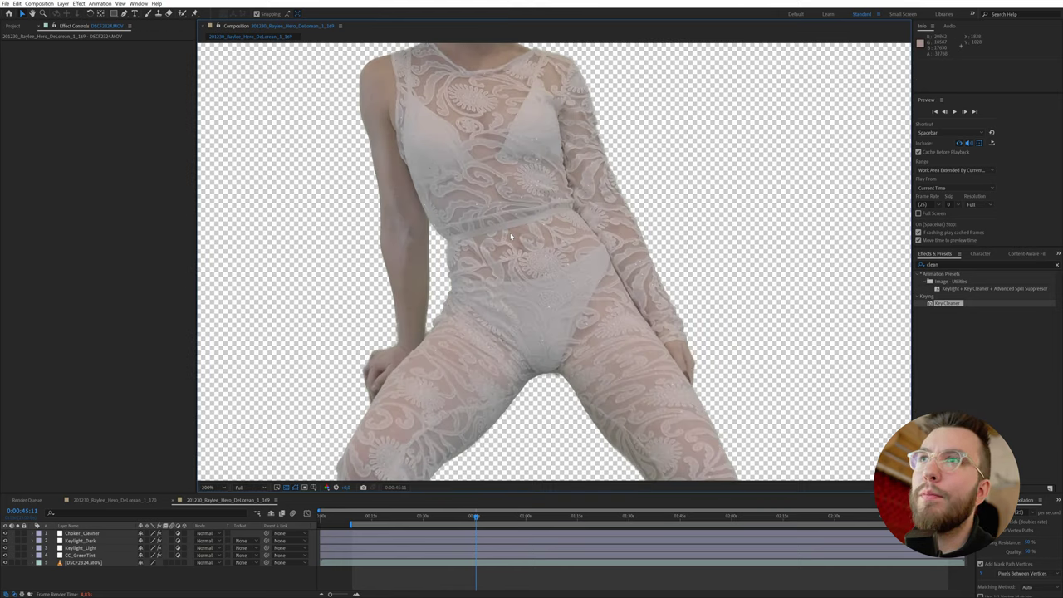
drag(542, 215, 541, 407)
drag(522, 240, 522, 260)
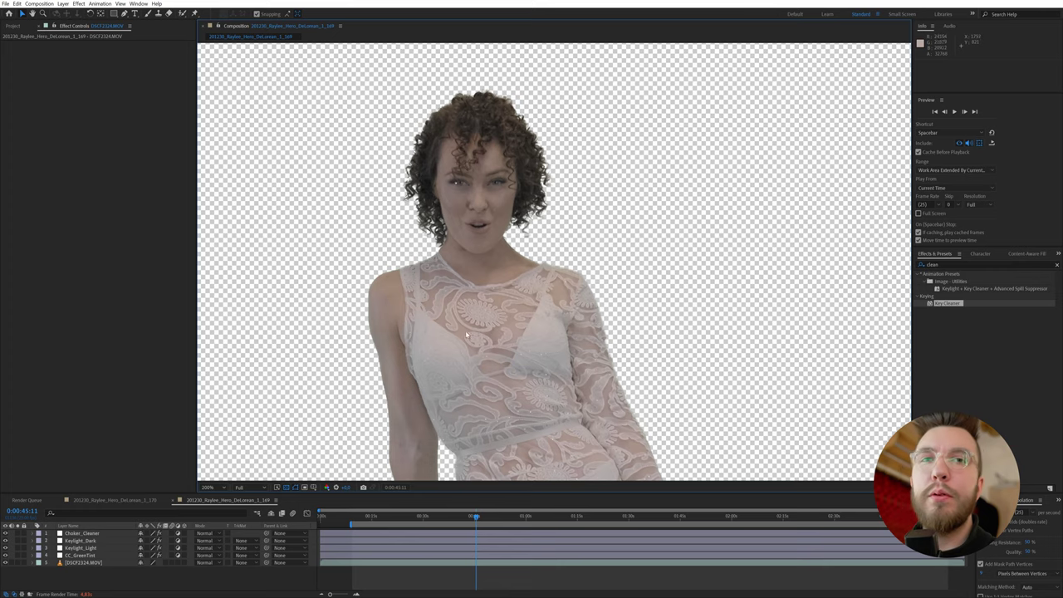
click(209, 487)
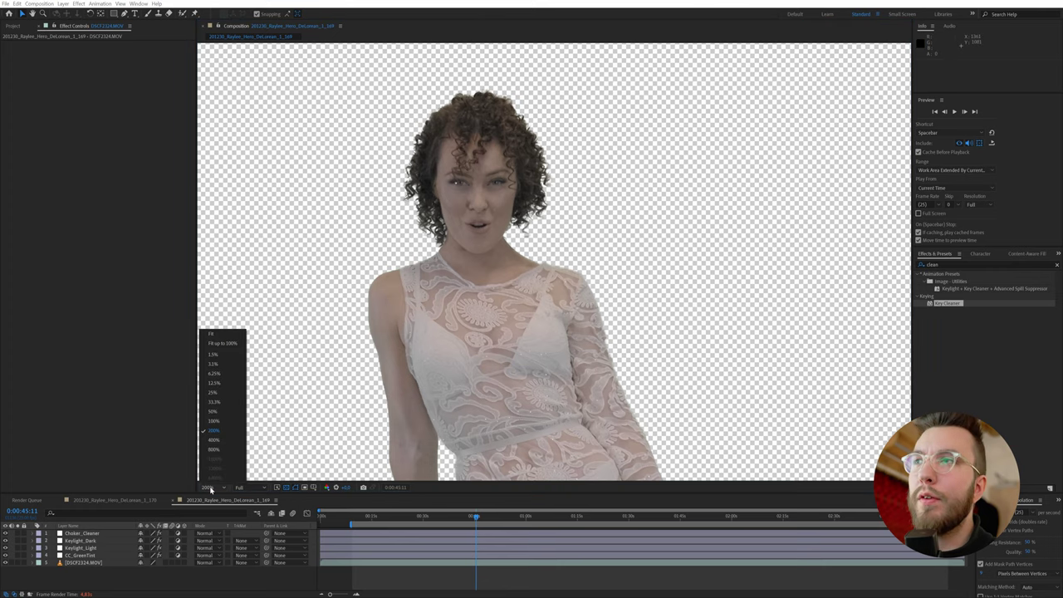
click(219, 333)
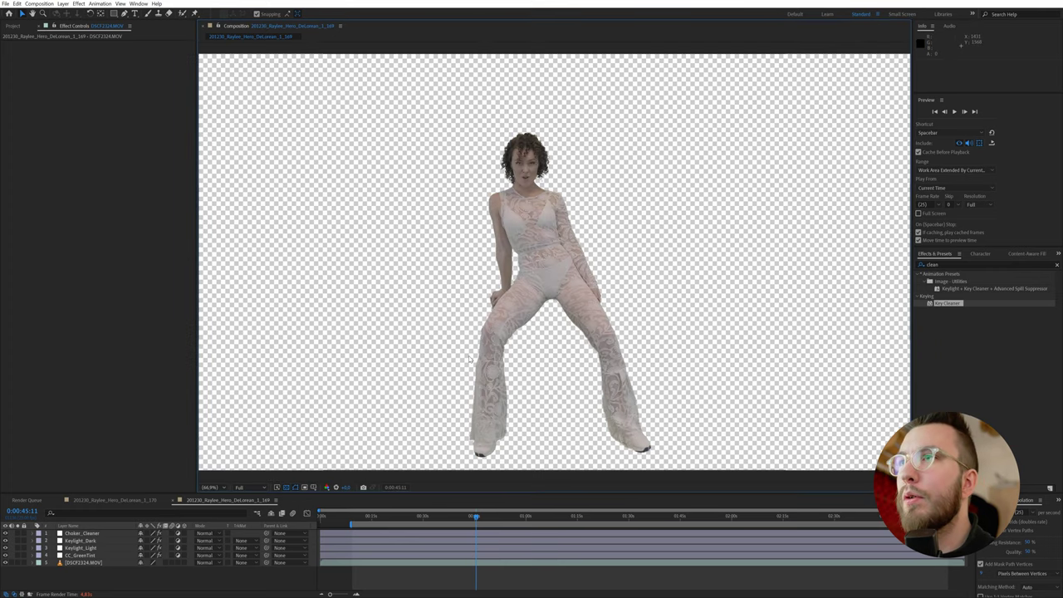
Step: Add a new adjustment layer and name it RefineHardMatte
right_click(84, 572)
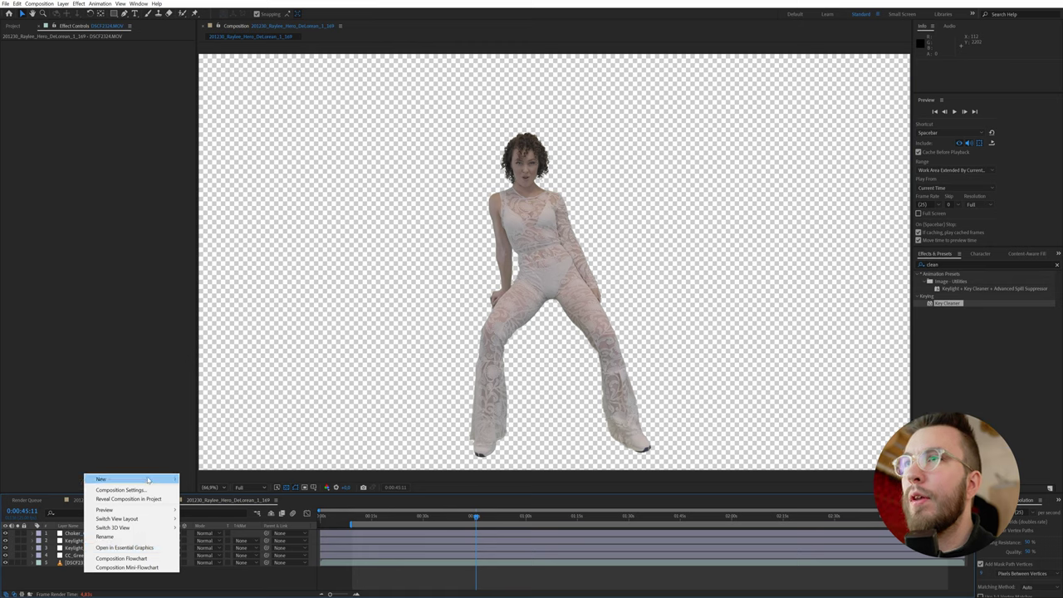
mouse_move(152, 479)
click(222, 547)
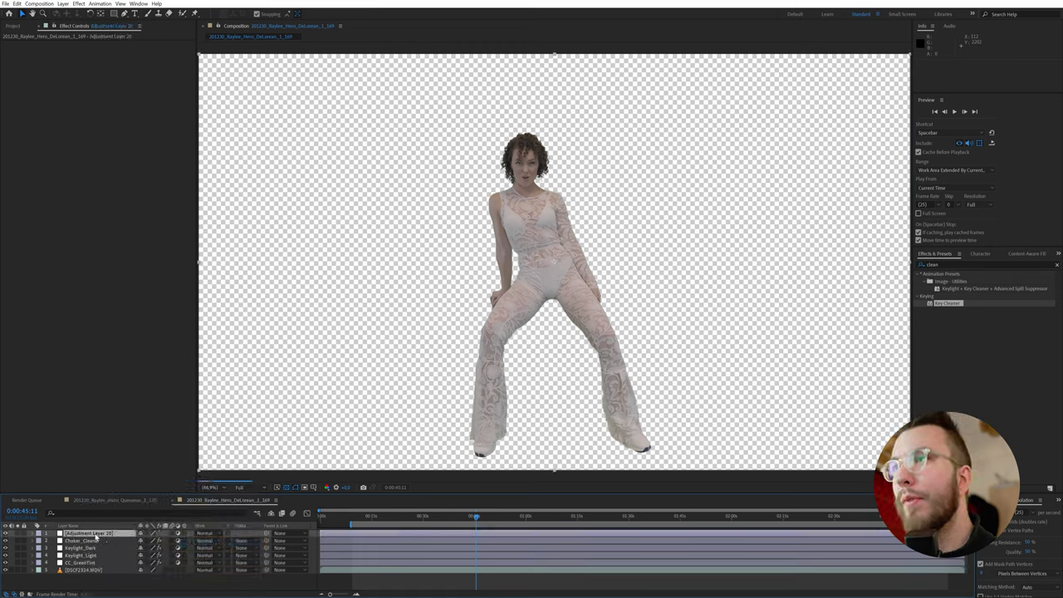
right_click(97, 532)
click(121, 519)
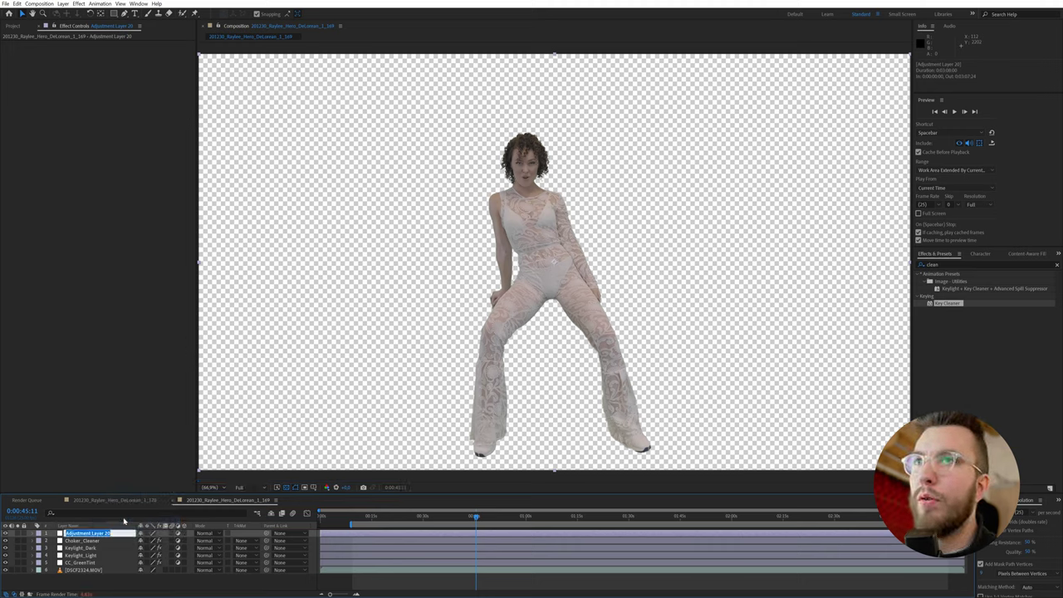
text(Ke)
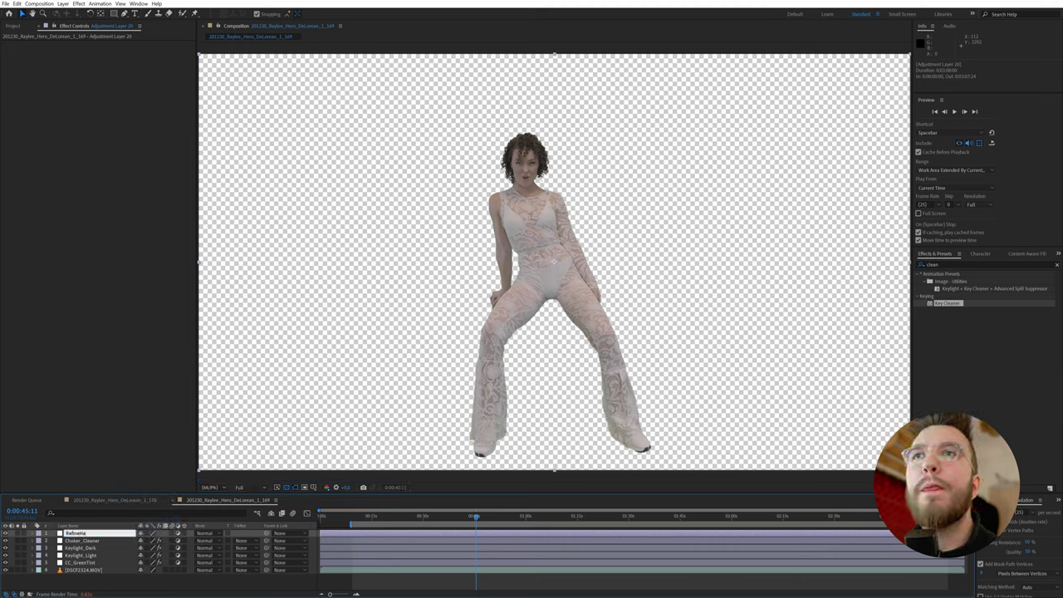
text(fineHardMatte)
key(Return)
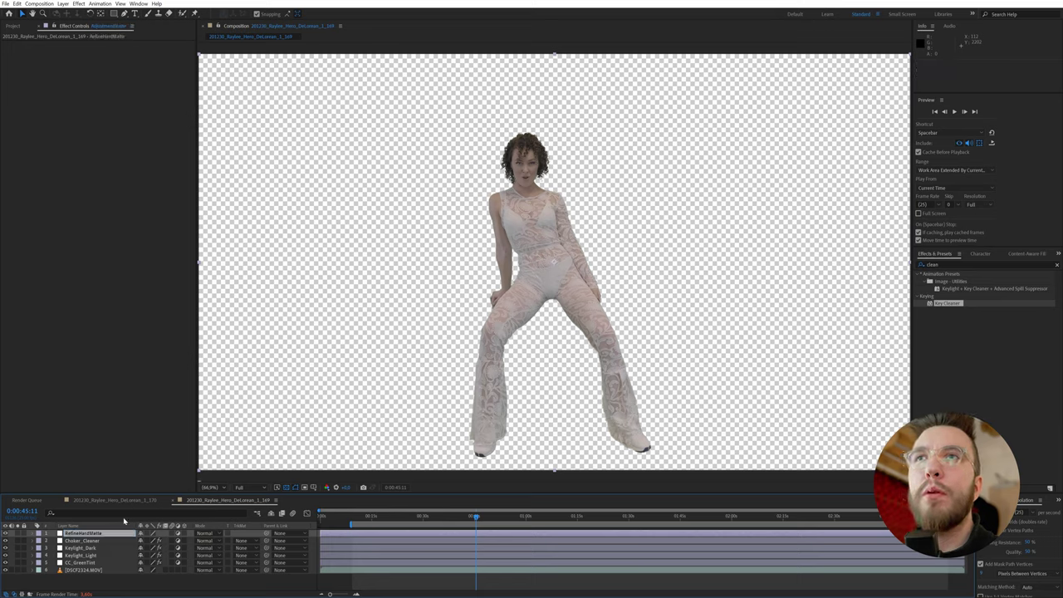
Step: Apply Refine Hard Matte, set Reduce Chatter to 0%, and turn off Use Motion Blur
click(955, 264)
text(refine)
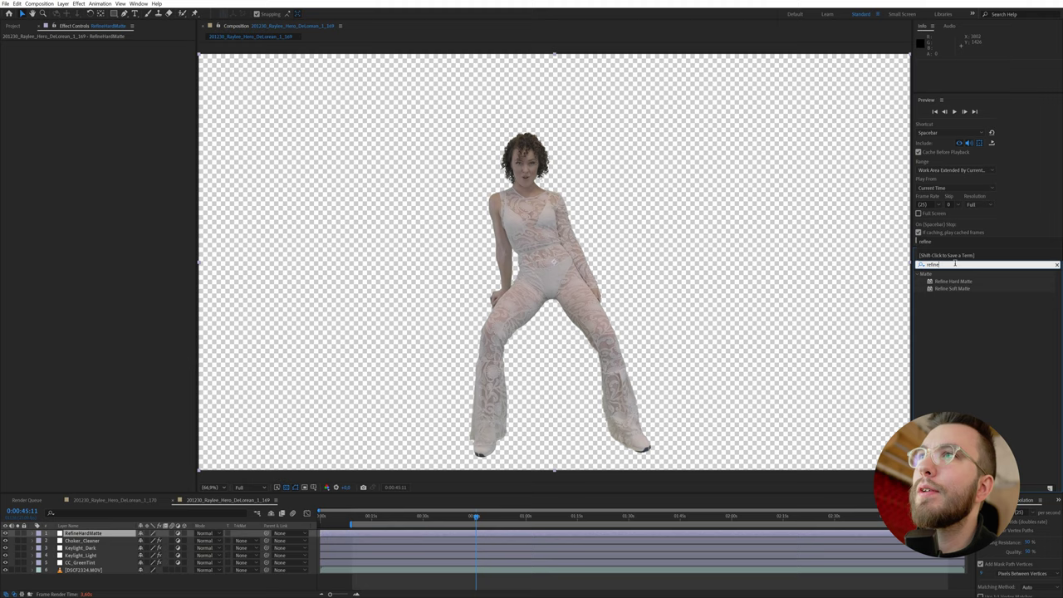
double_click(959, 283)
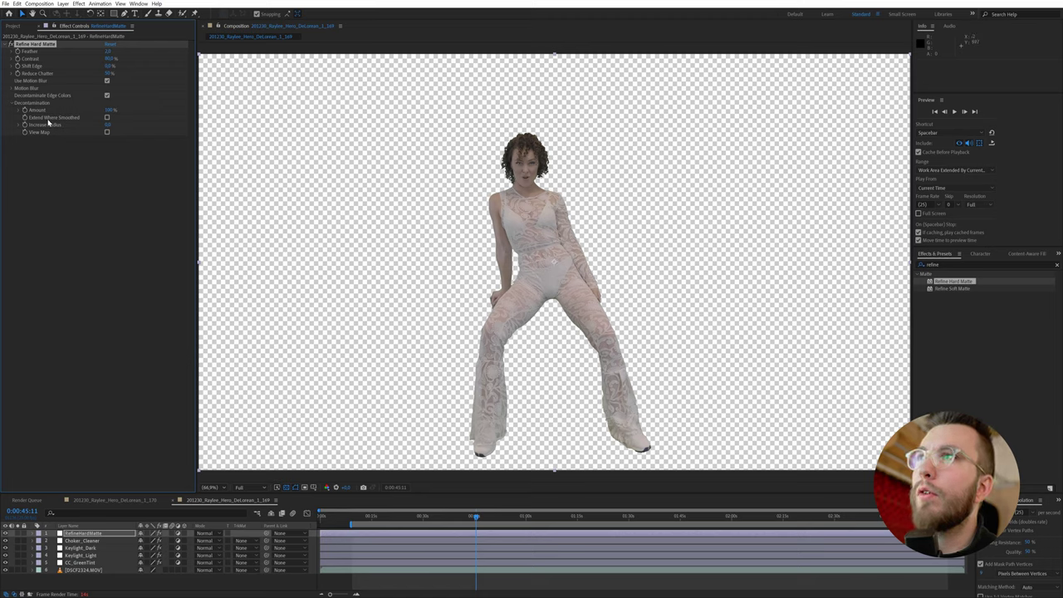
click(108, 51)
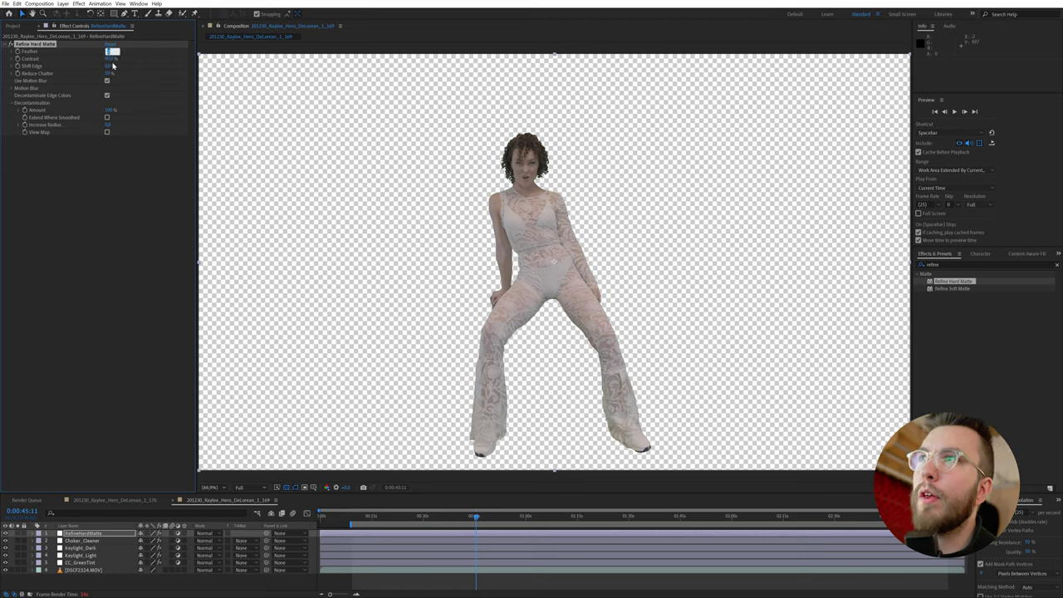
key(Tab)
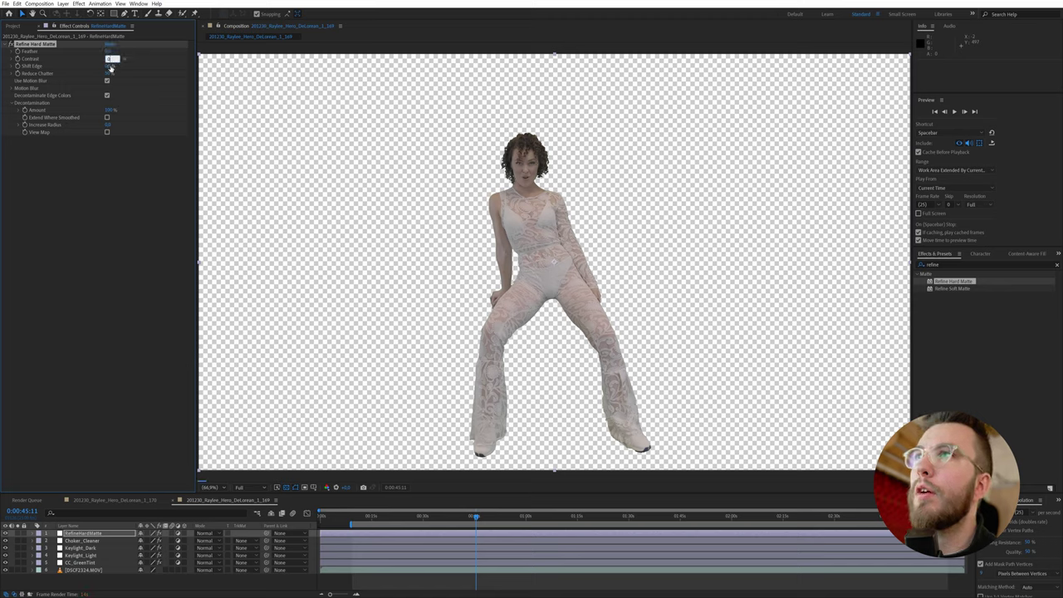
click(109, 73)
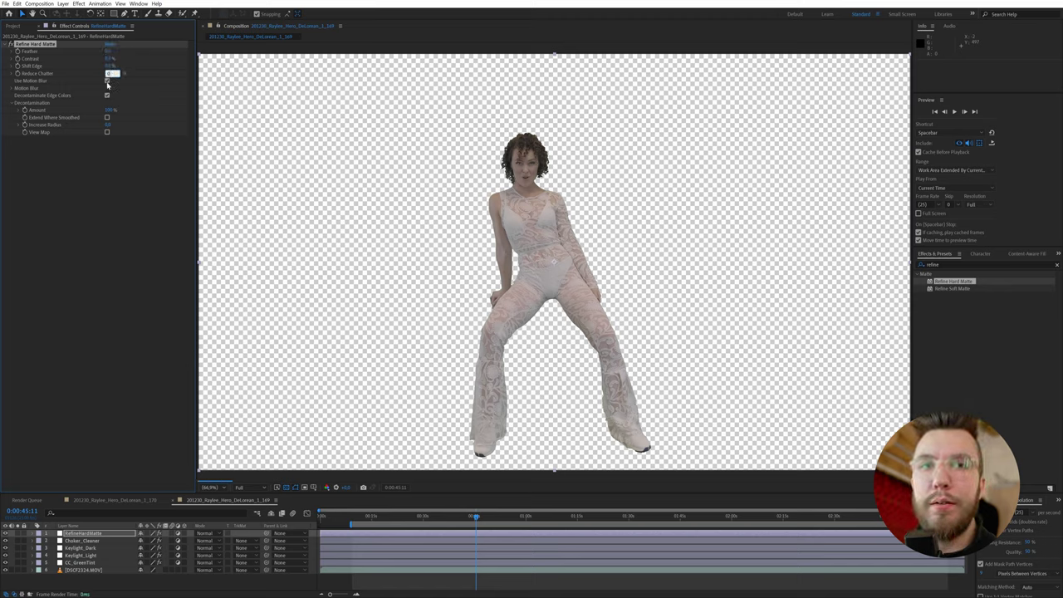
click(107, 80)
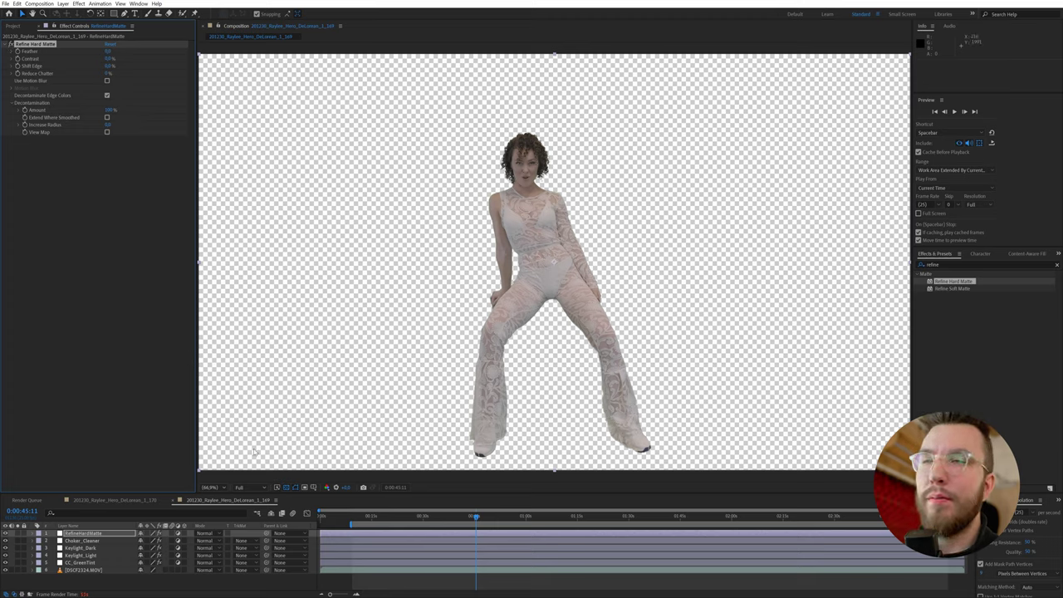
Step: Set the viewer's Show Channel to Alpha to see the dancer as white on black
click(325, 486)
click(354, 535)
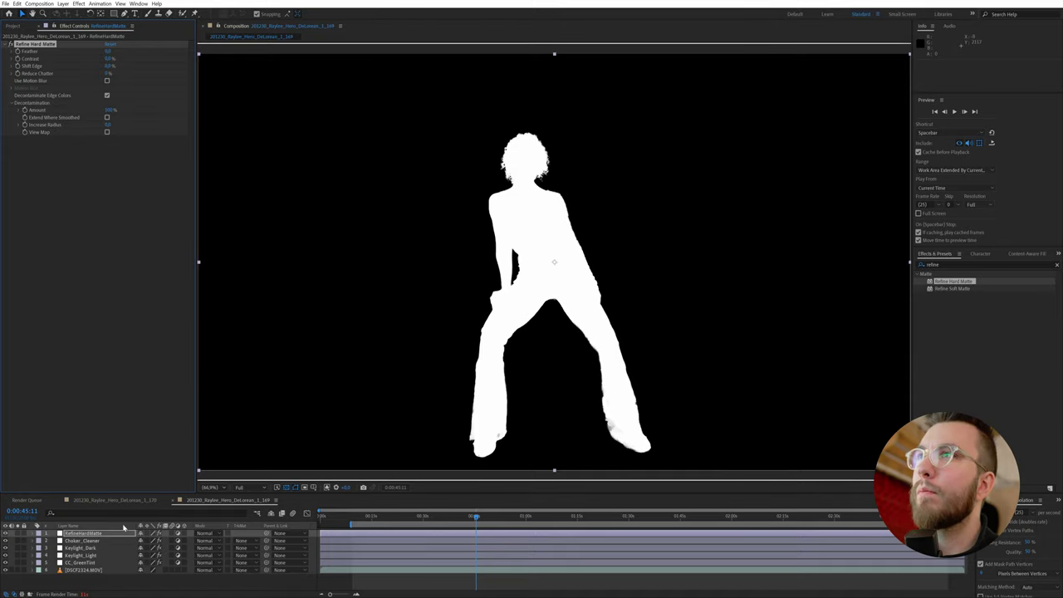
Step: Revise Key Cleaner's Alpha Contrast on Choker_Cleaner, then switch the viewer back to RGB
click(82, 541)
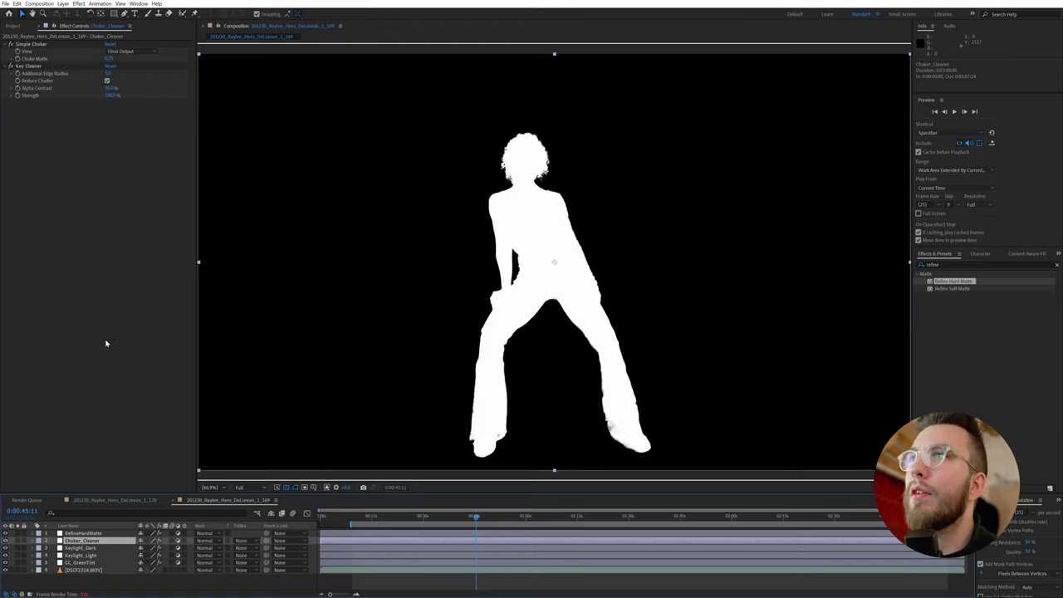
click(111, 87)
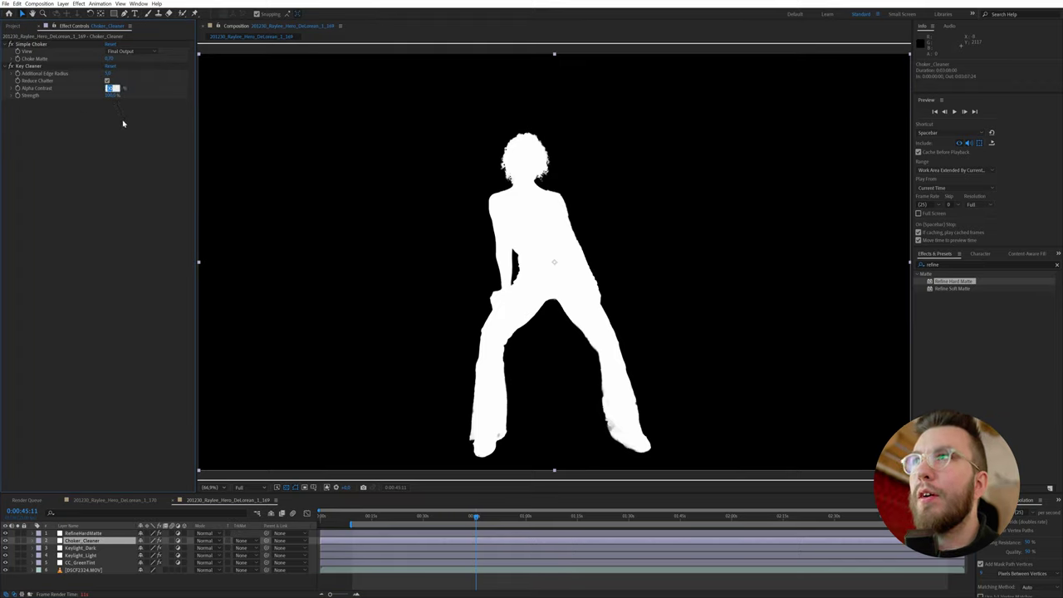
key(Return)
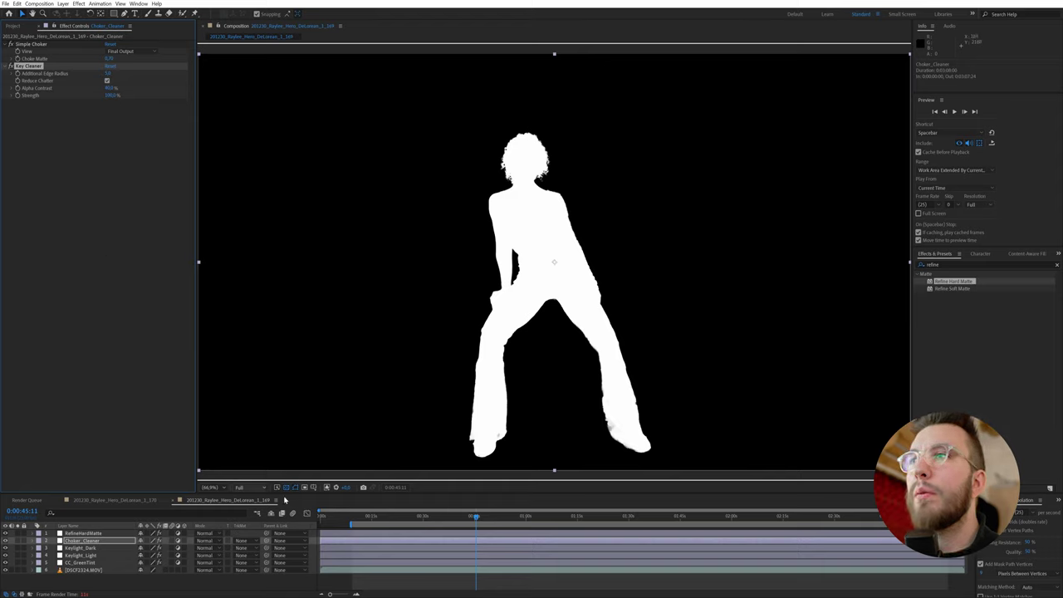
click(329, 488)
click(338, 497)
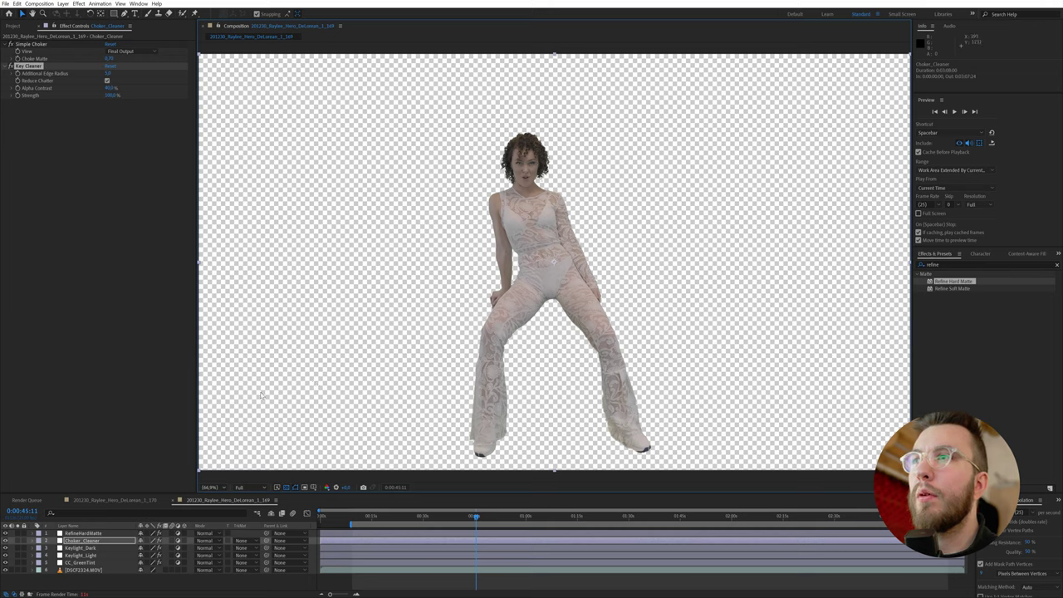
Step: Add another adjustment layer on top and name it Split
right_click(85, 583)
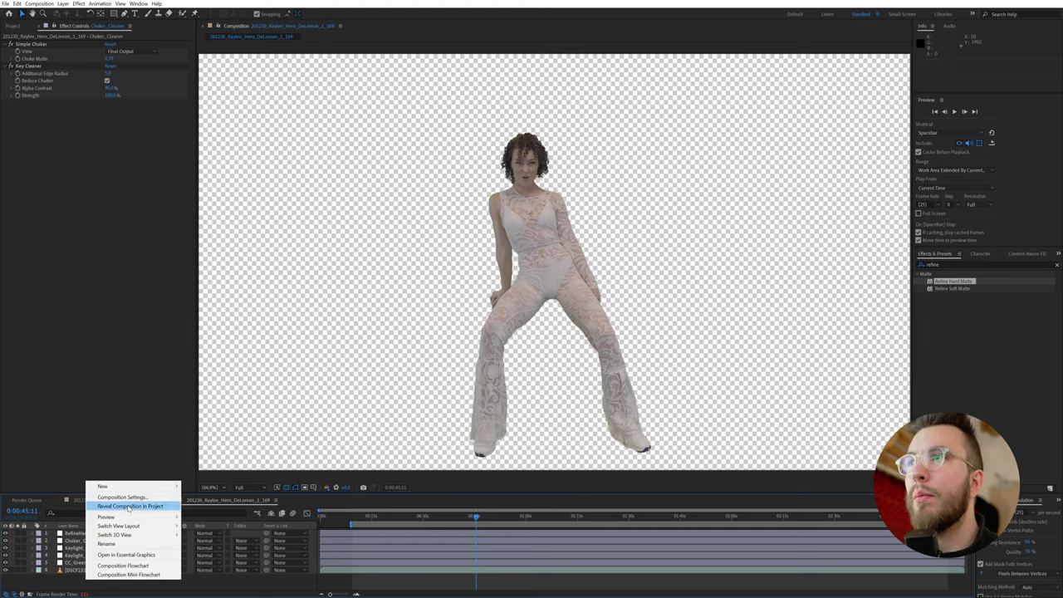
mouse_move(135, 488)
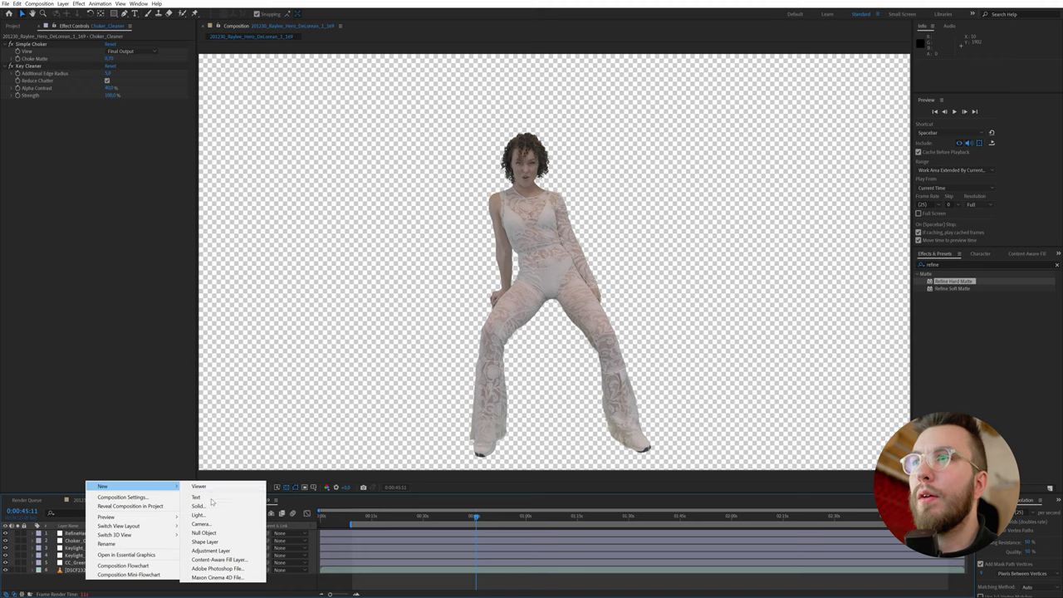
click(212, 550)
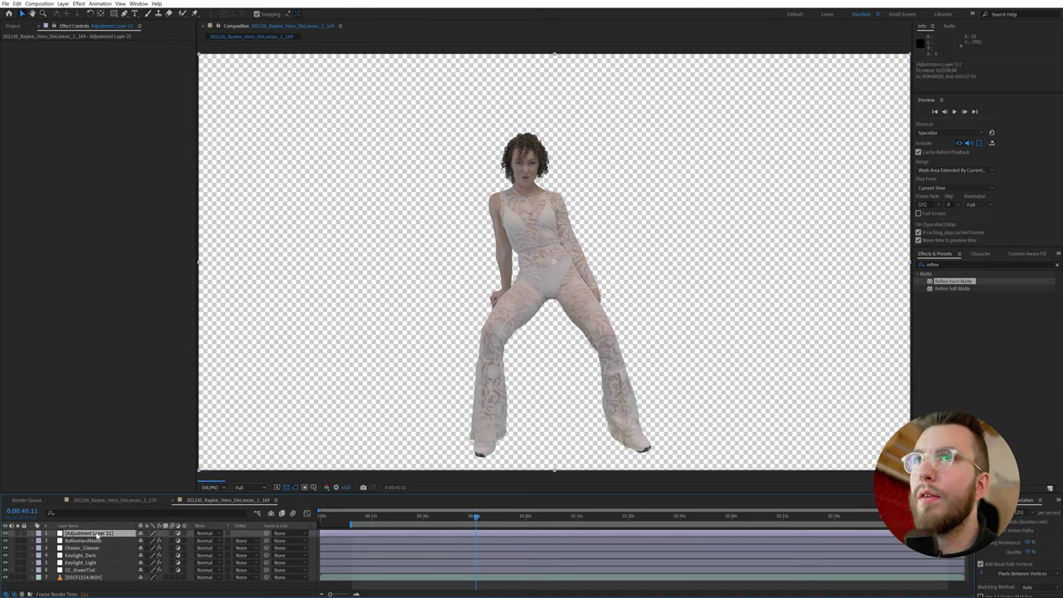
right_click(97, 535)
click(116, 522)
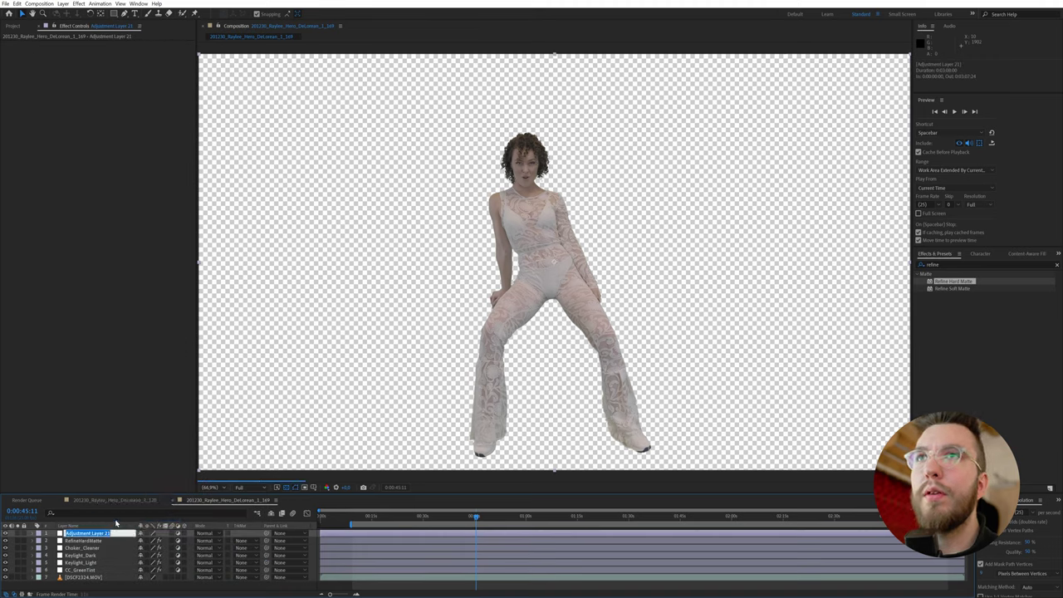
text(E)
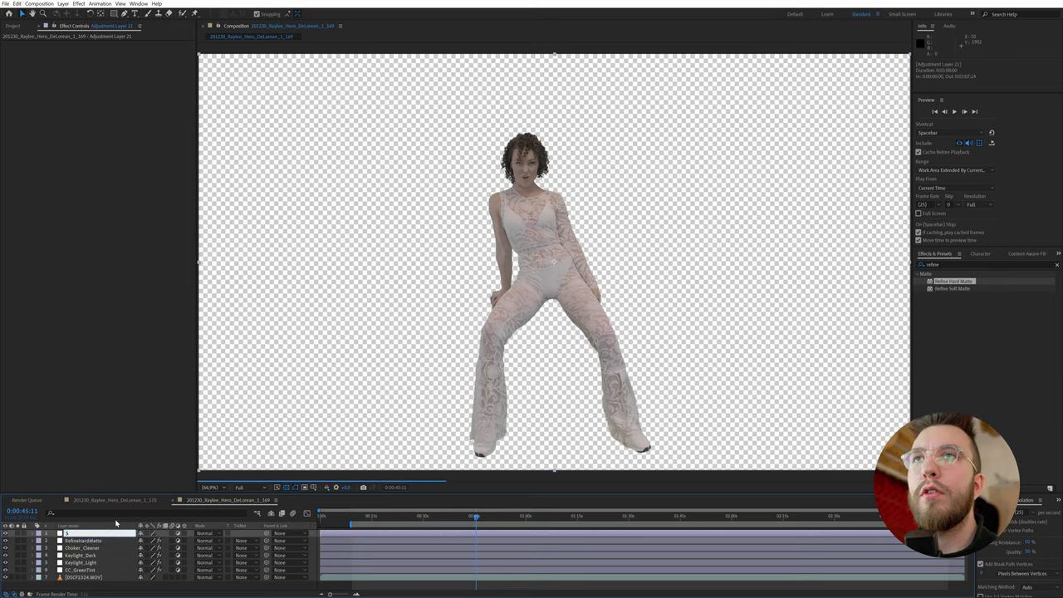
text(plit)
key(Return)
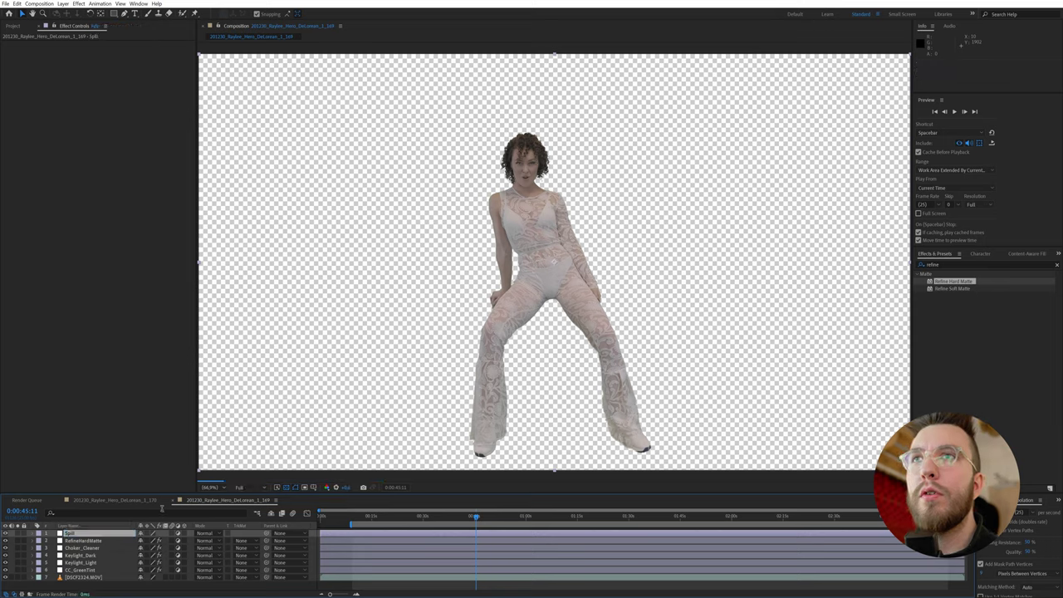
Step: Search the effects for 'spill' and apply Advanced Spill Suppressor to the Split layer
click(951, 263)
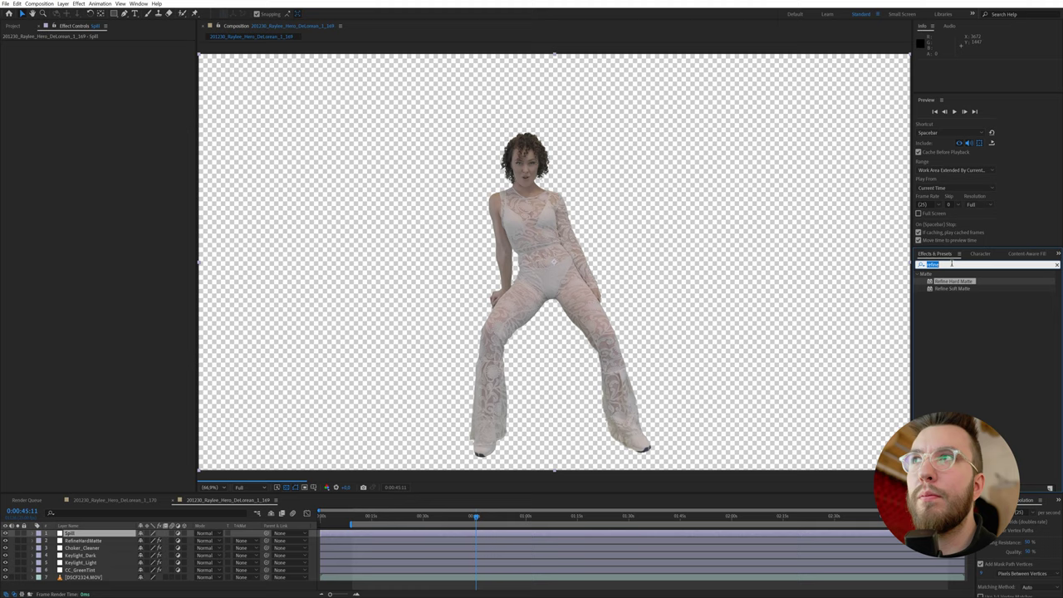
text(spill)
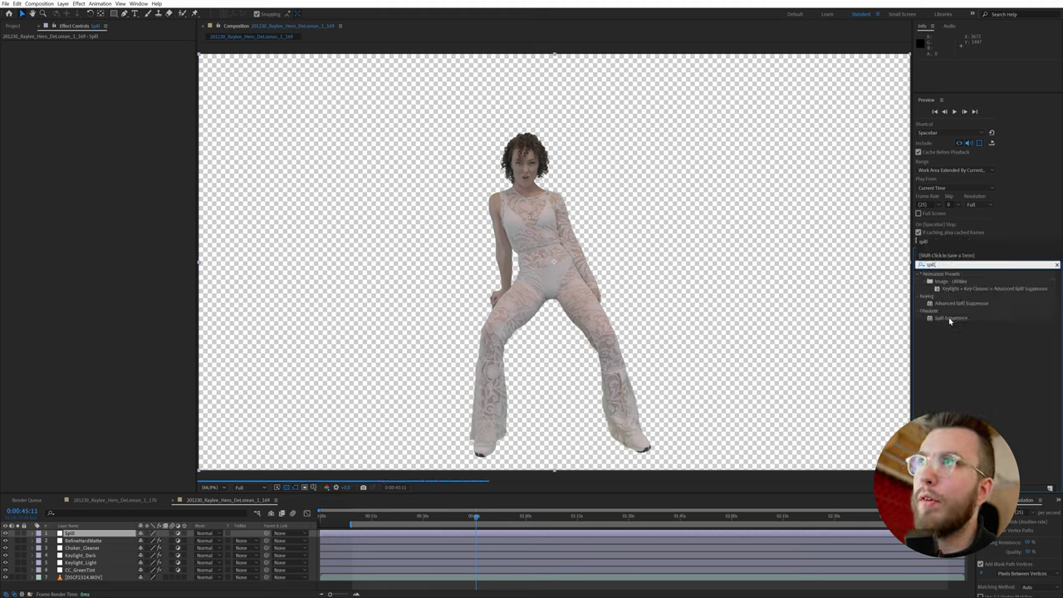
double_click(951, 303)
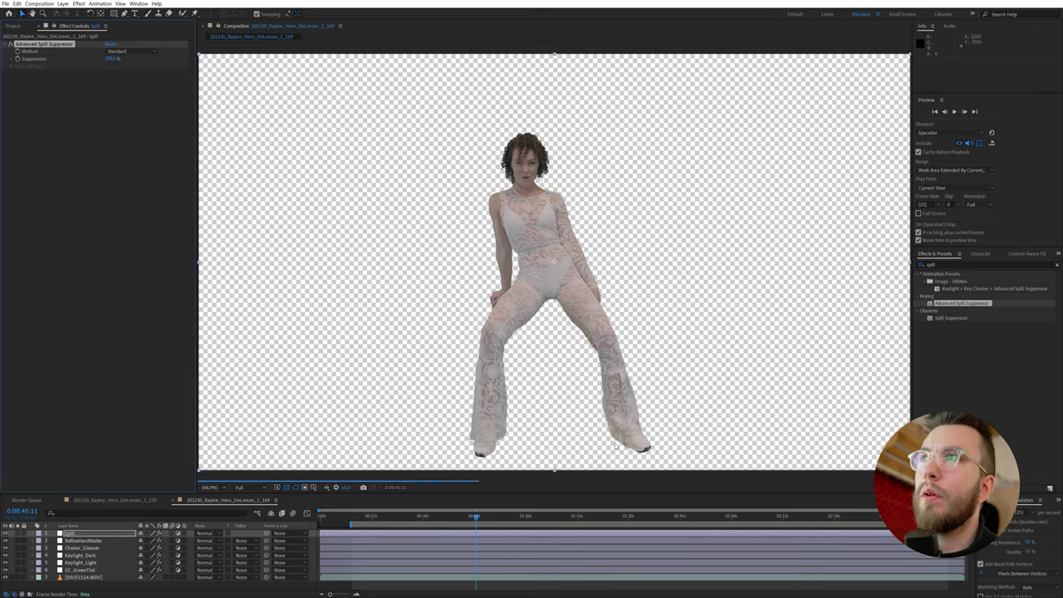
Step: Compare the Advanced Spill Suppressor's Ultra and Standard methods, settle on Standard, and deselect the Spill layer
click(126, 53)
click(122, 70)
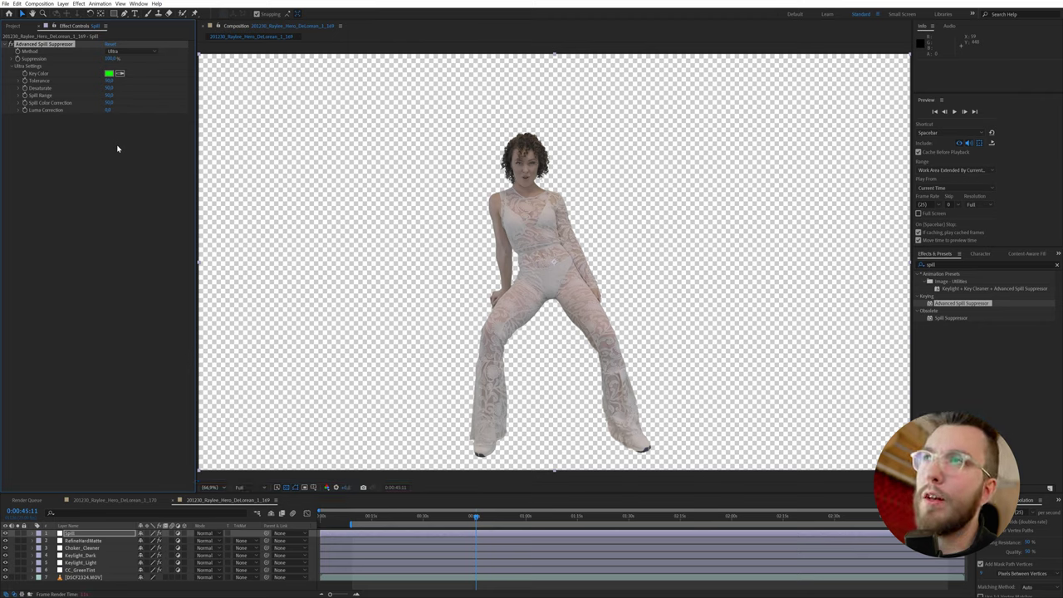
click(125, 50)
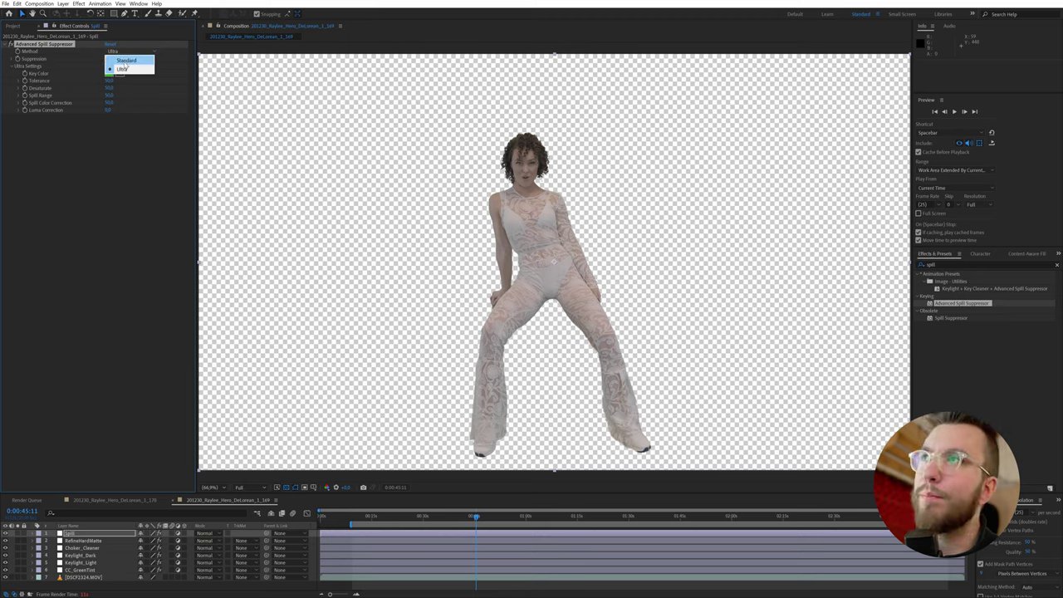
click(125, 58)
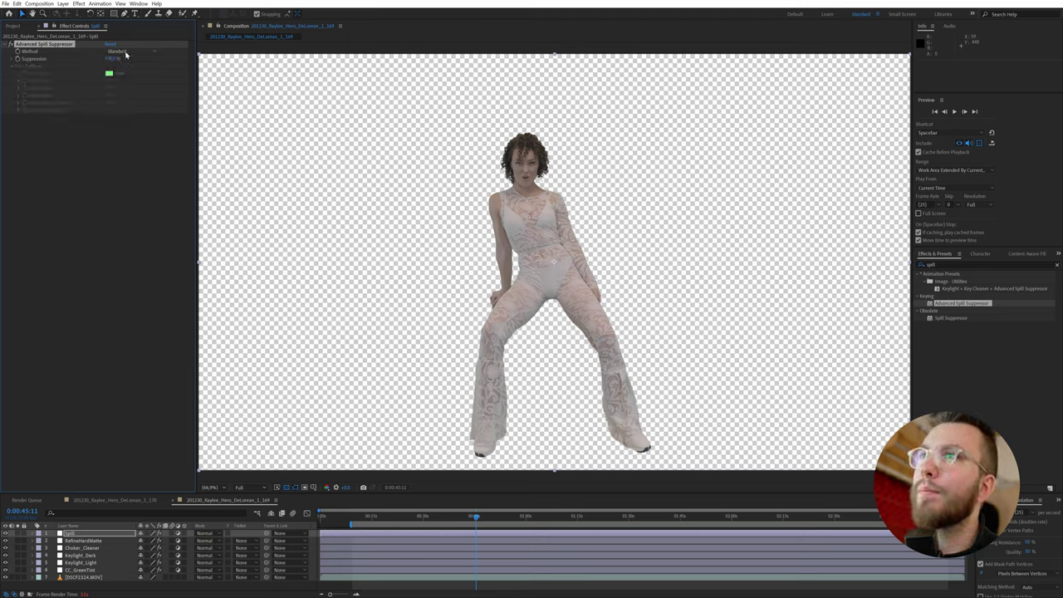
click(125, 53)
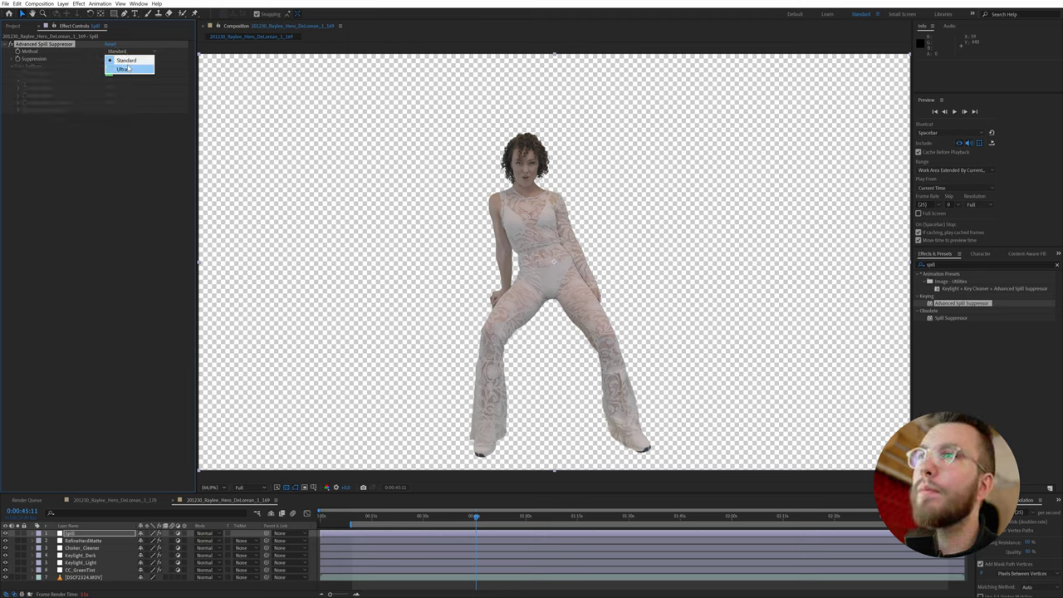
click(127, 69)
click(129, 52)
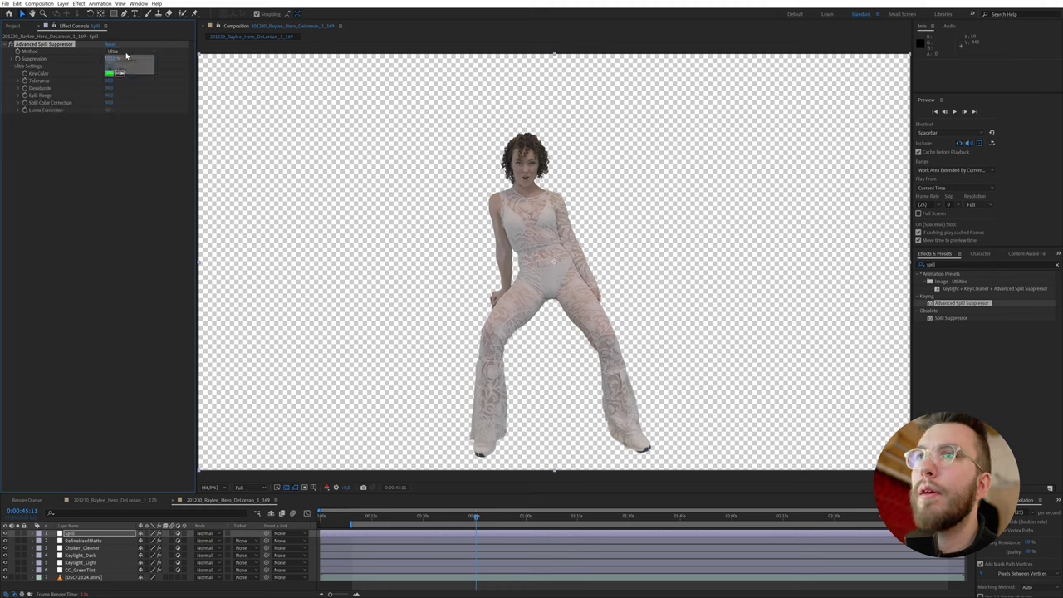
click(125, 62)
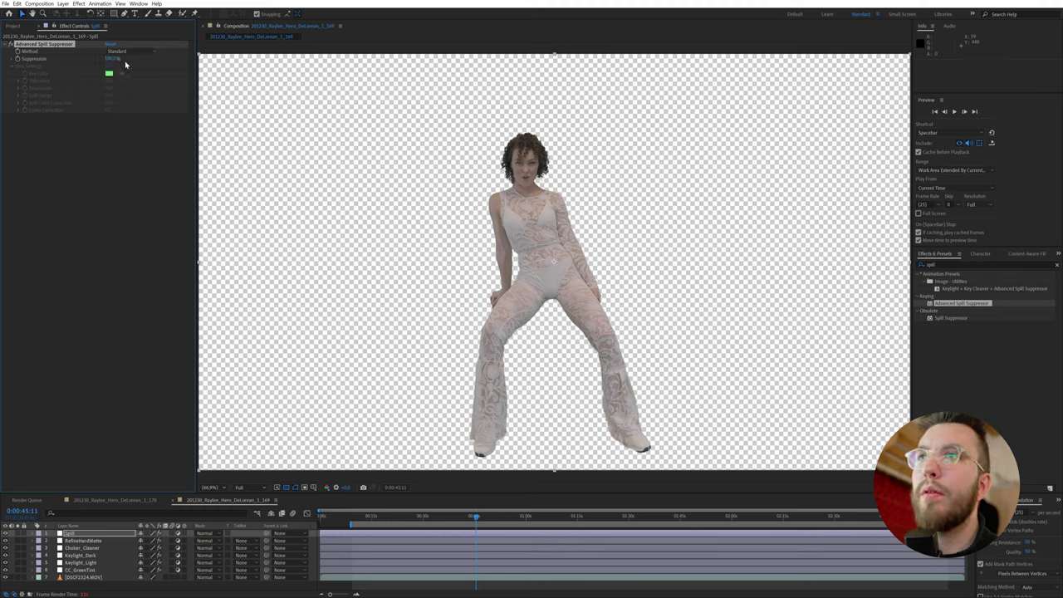
click(542, 399)
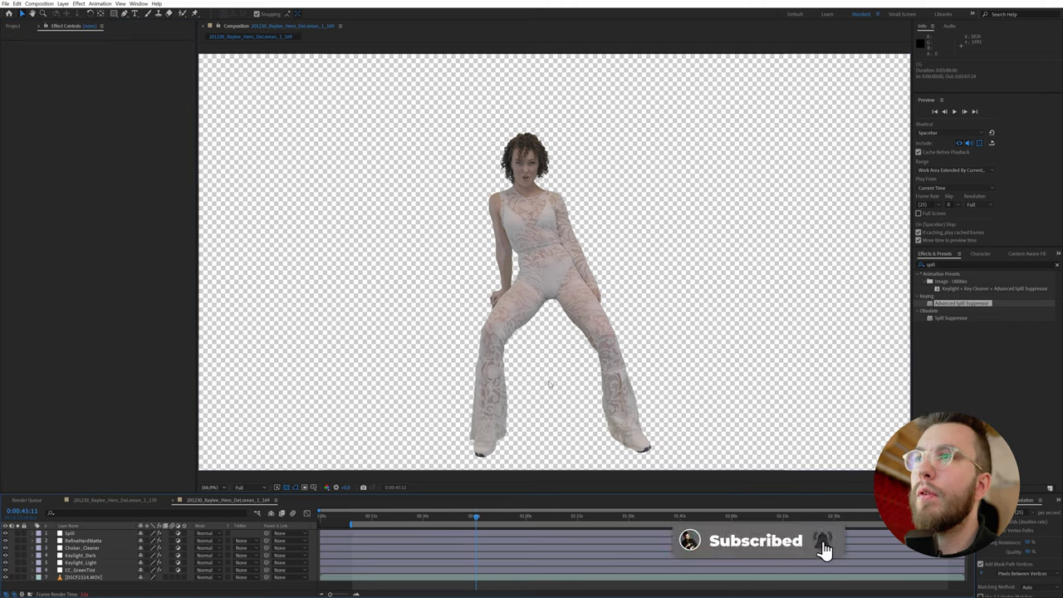
Step: Add a new adjustment layer to the composition and rename it 'Shadow'
right_click(112, 585)
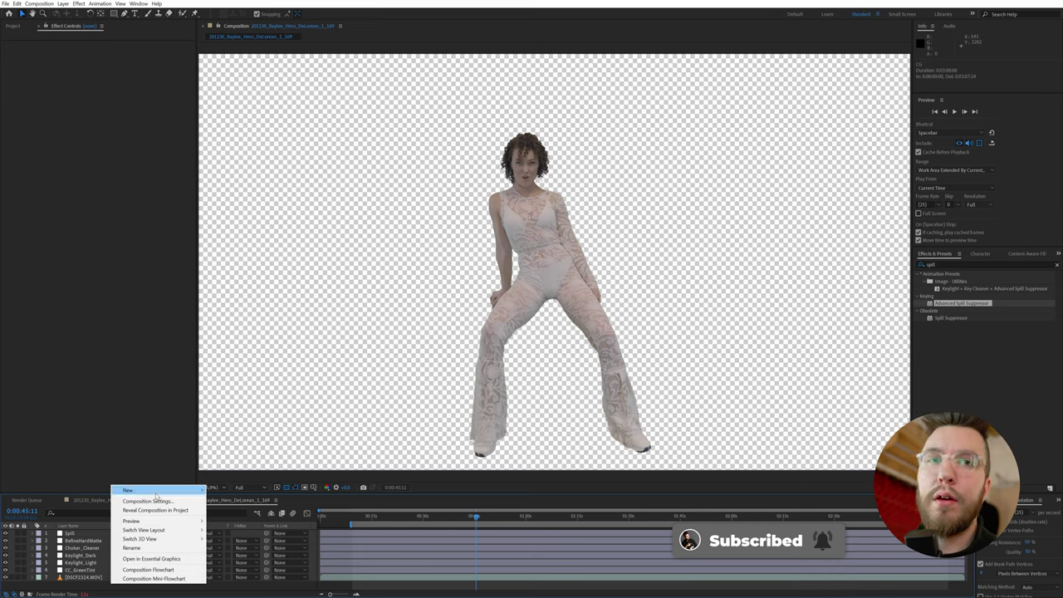
mouse_move(158, 491)
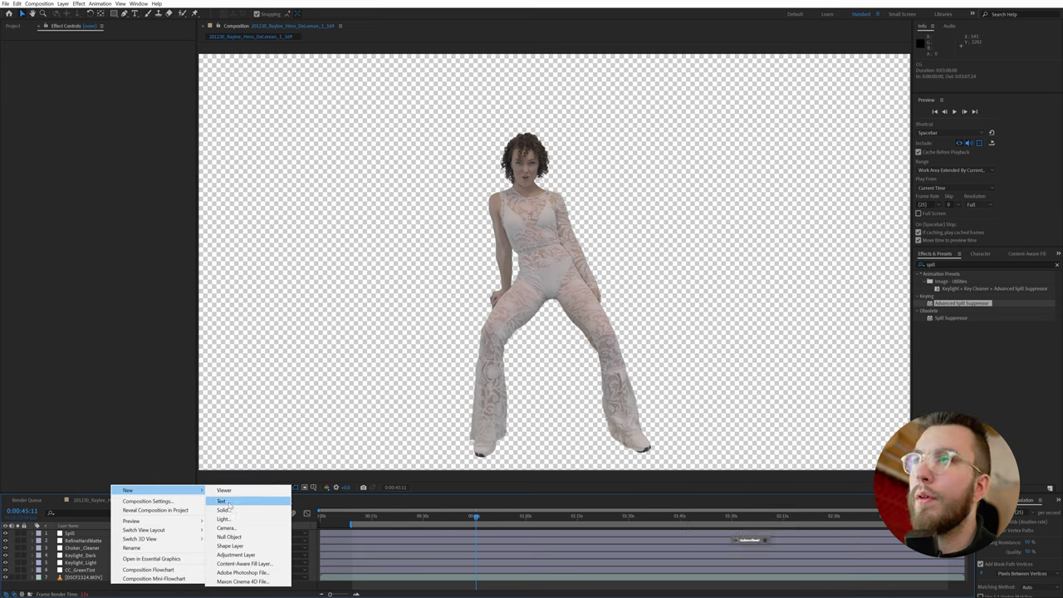
click(238, 555)
right_click(83, 536)
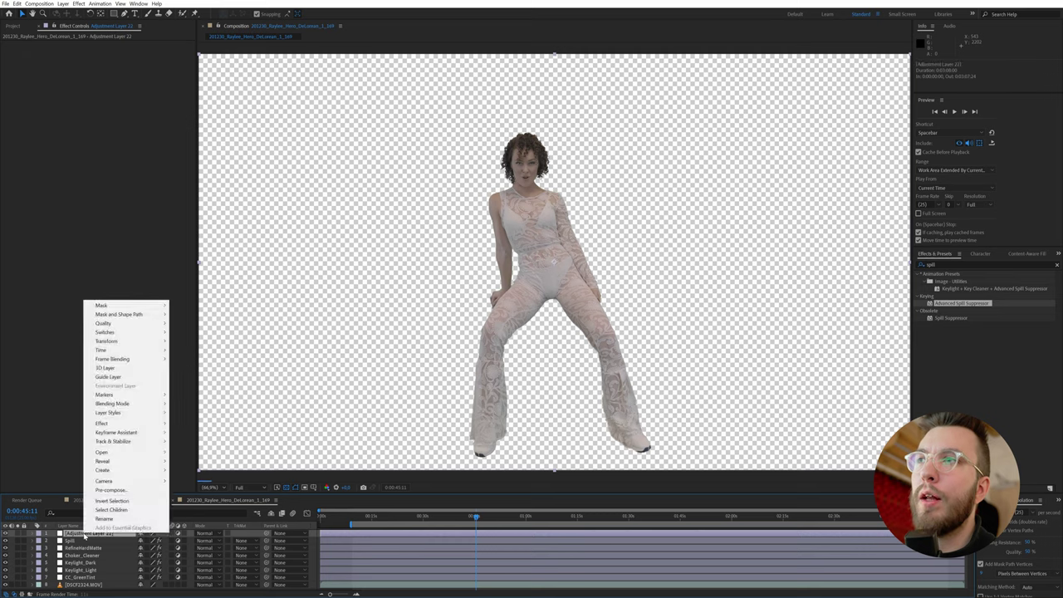
click(113, 519)
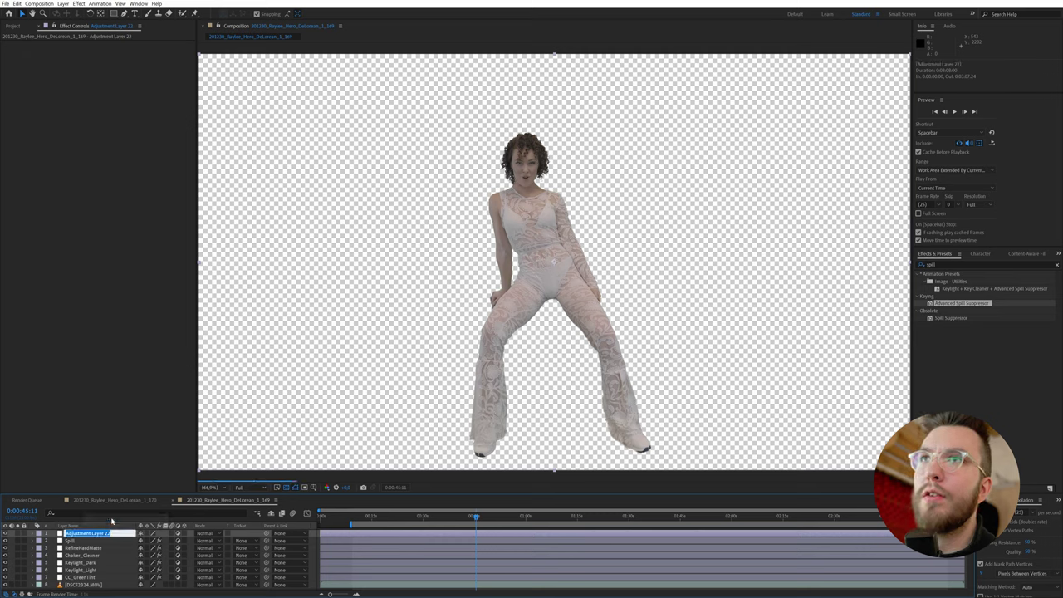
text(Shadow)
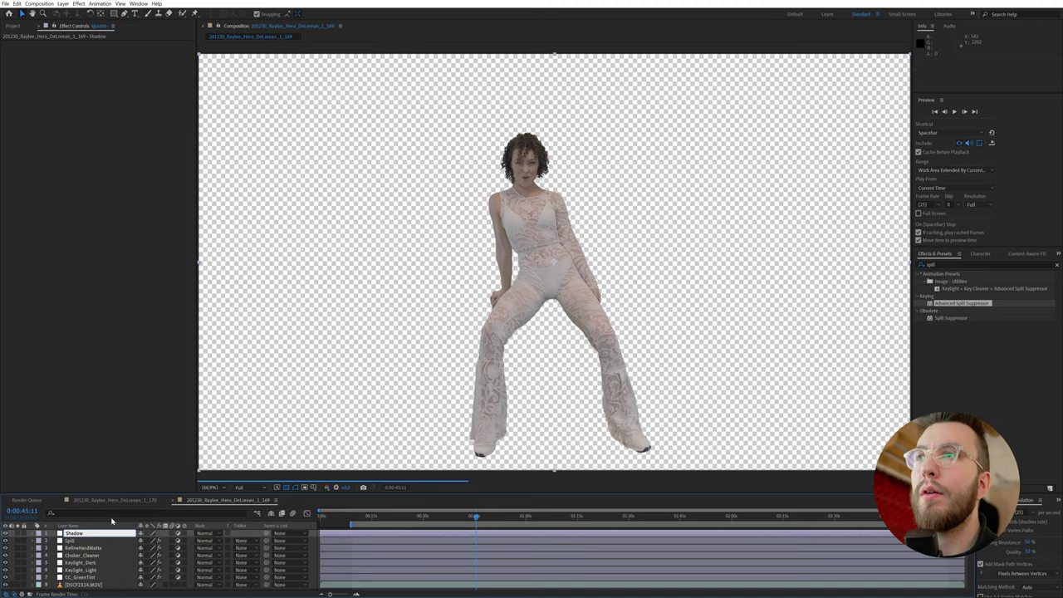
key(Return)
Step: Apply Lumetri Color to Shadow and pull its RGB curve and white point down to darken
text(lumetri)
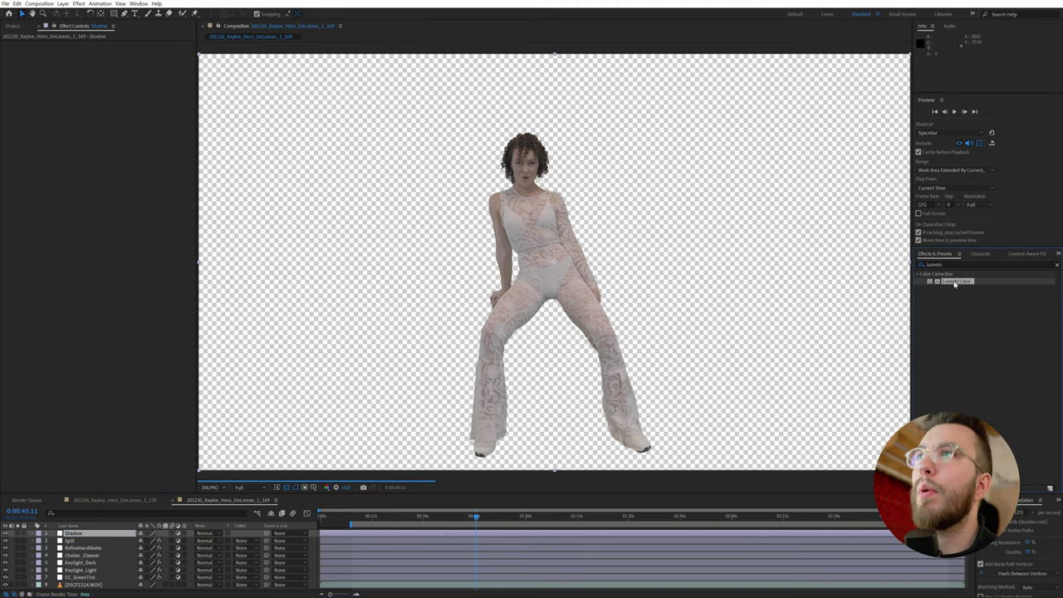
double_click(954, 281)
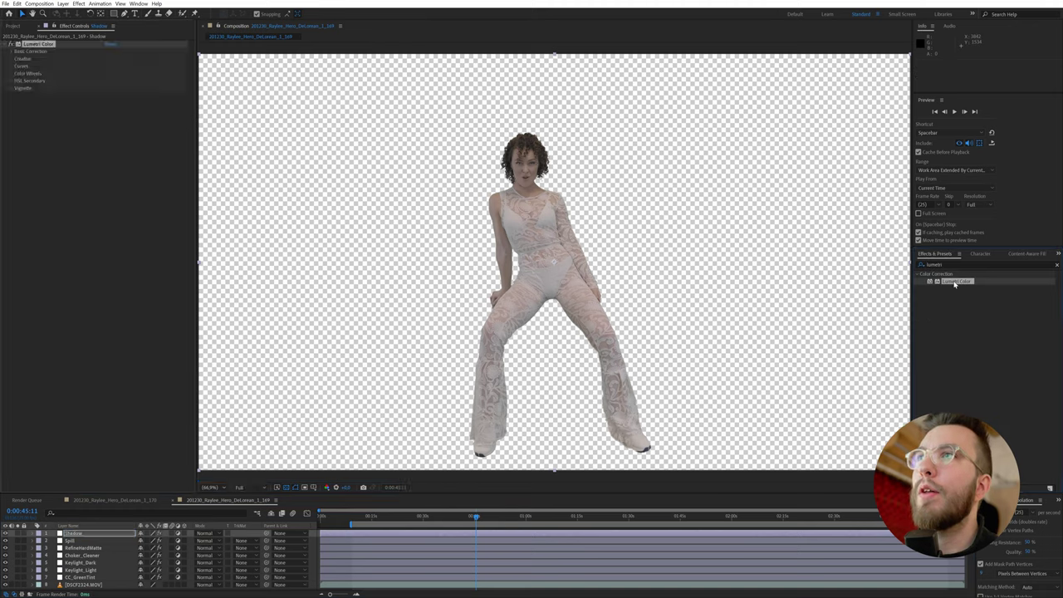
click(12, 67)
scroll(83, 147, down, 1)
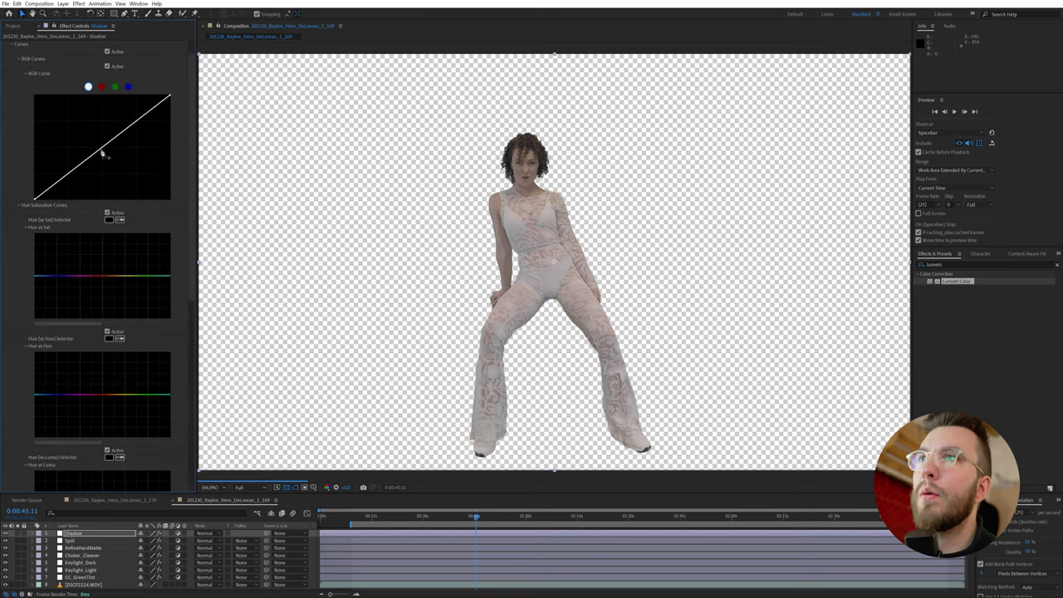
drag(103, 156, 109, 164)
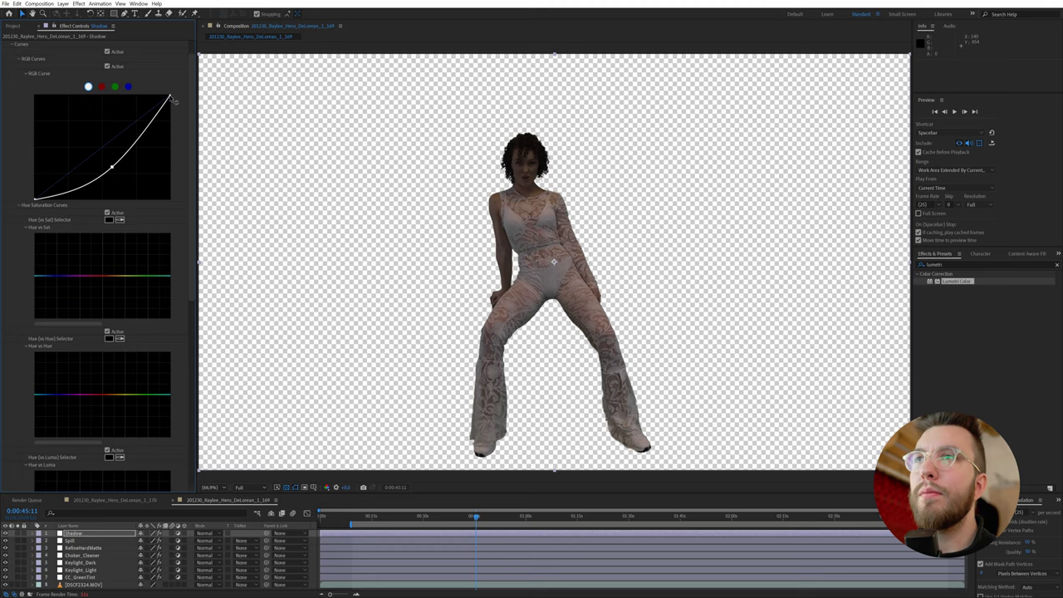
drag(171, 97, 180, 119)
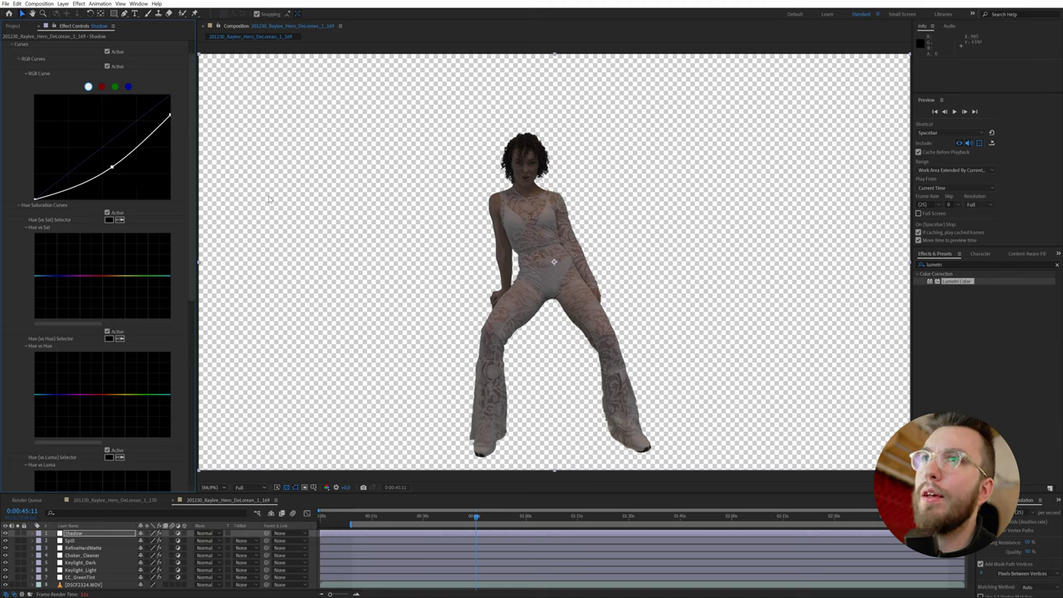
Step: Draw a closed Pen mask on the Shadow layer covering the gap between the legs
click(123, 14)
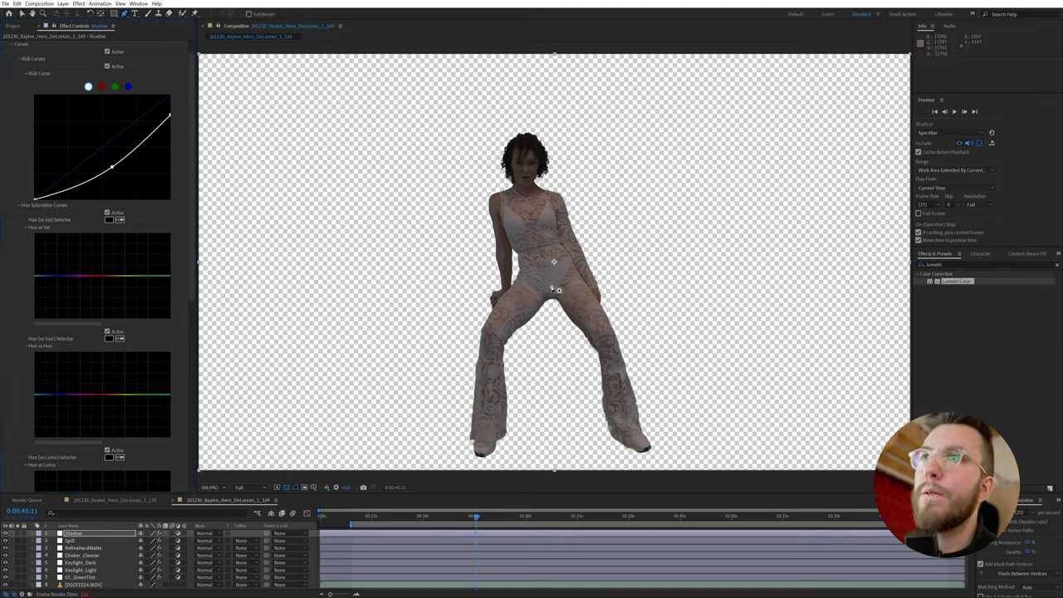
click(550, 285)
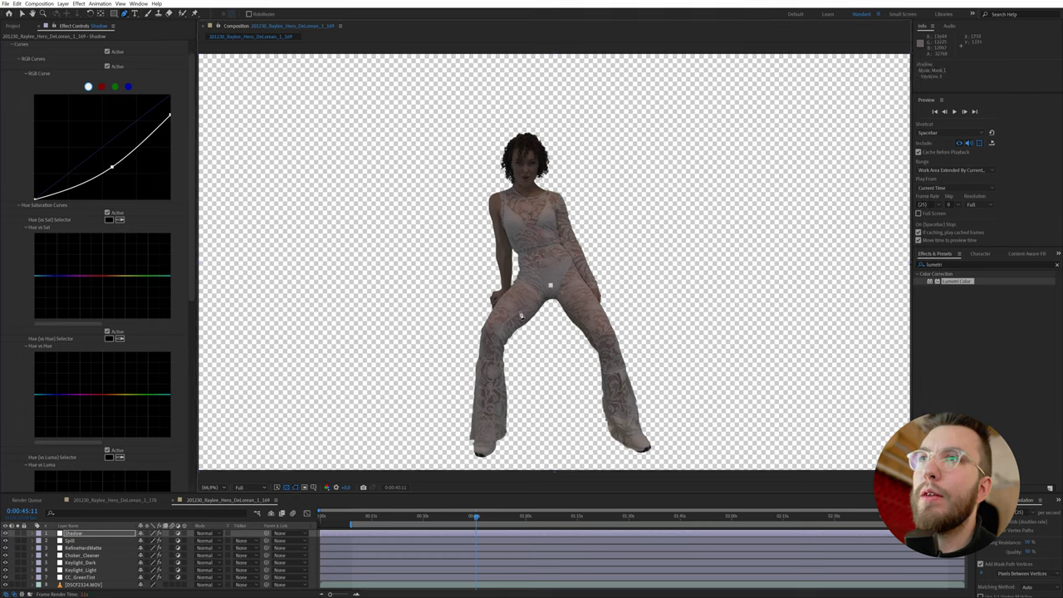
click(519, 310)
click(495, 354)
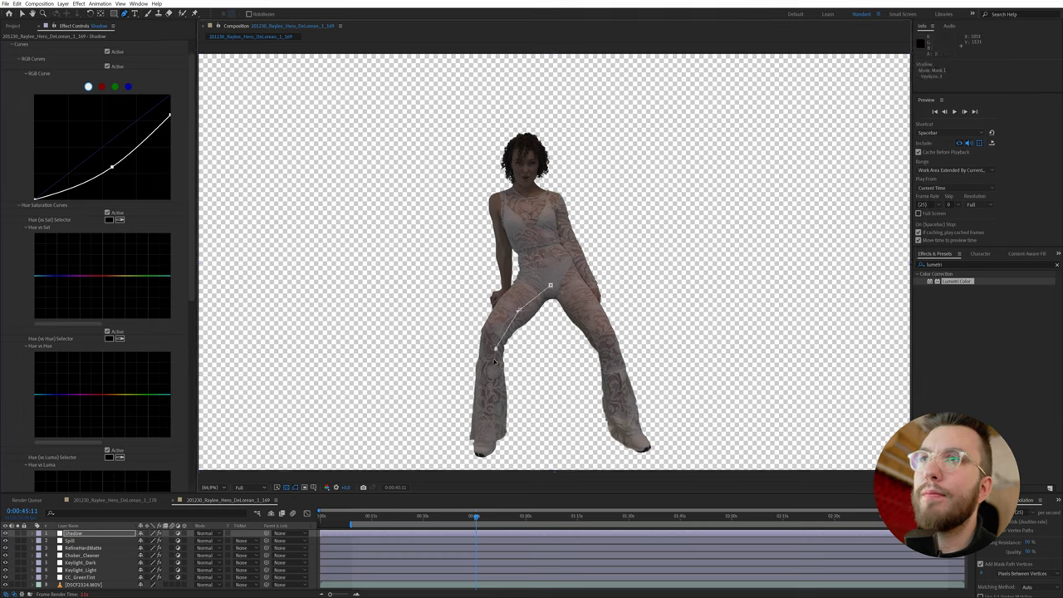
click(503, 397)
drag(512, 403, 514, 407)
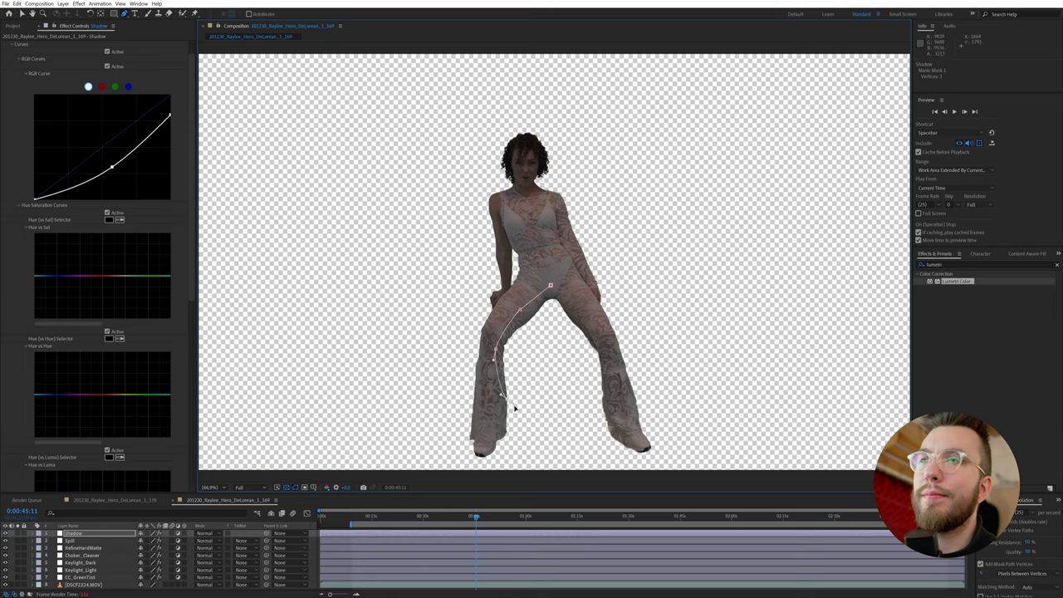
click(611, 383)
click(594, 318)
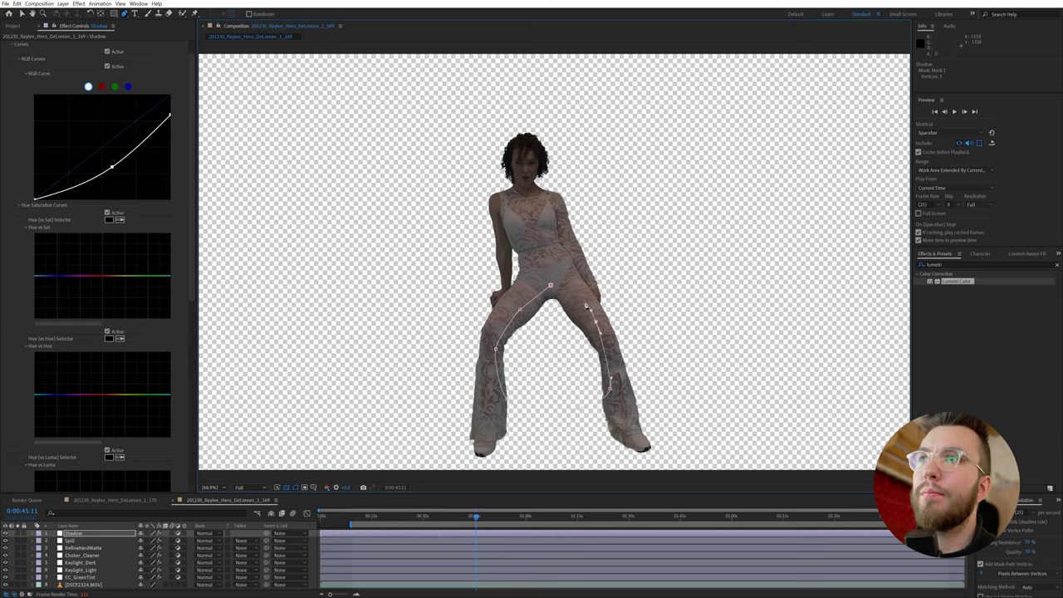
click(550, 286)
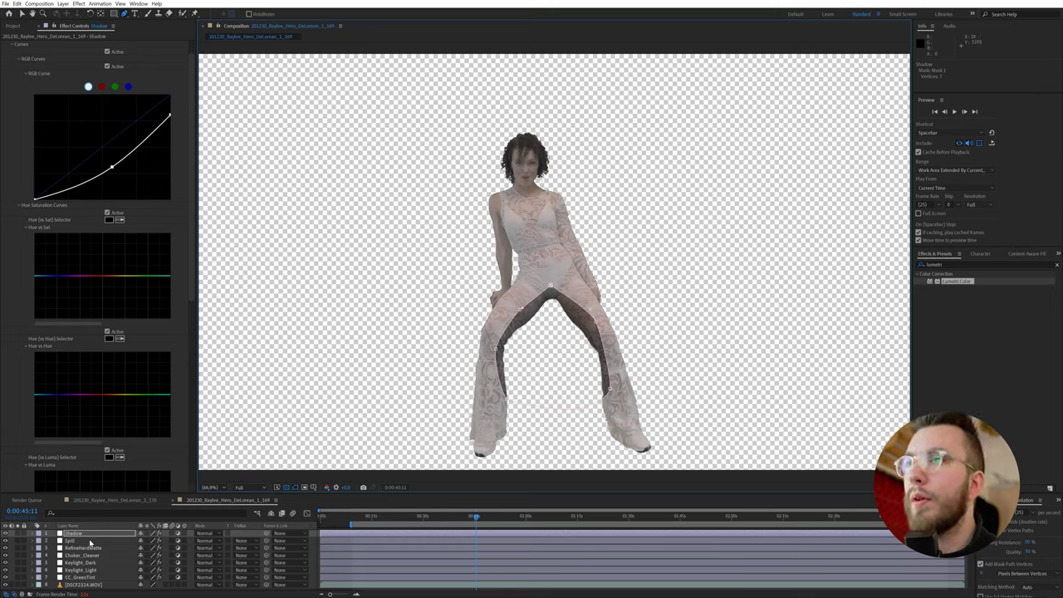
Step: Set the Shadow layer's Mask Feather to 60 pixels
key(f)
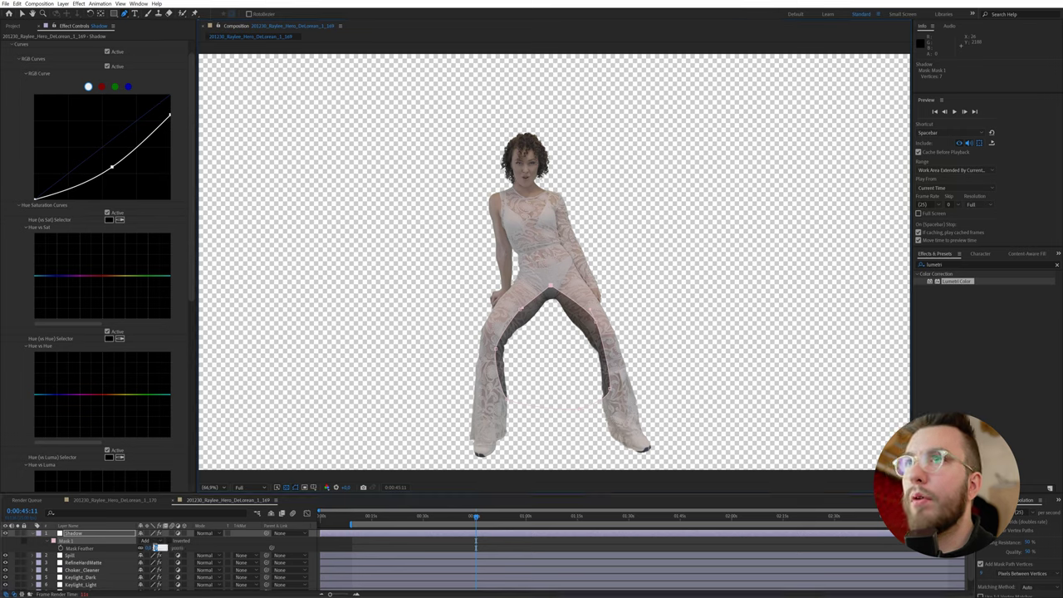
key(Return)
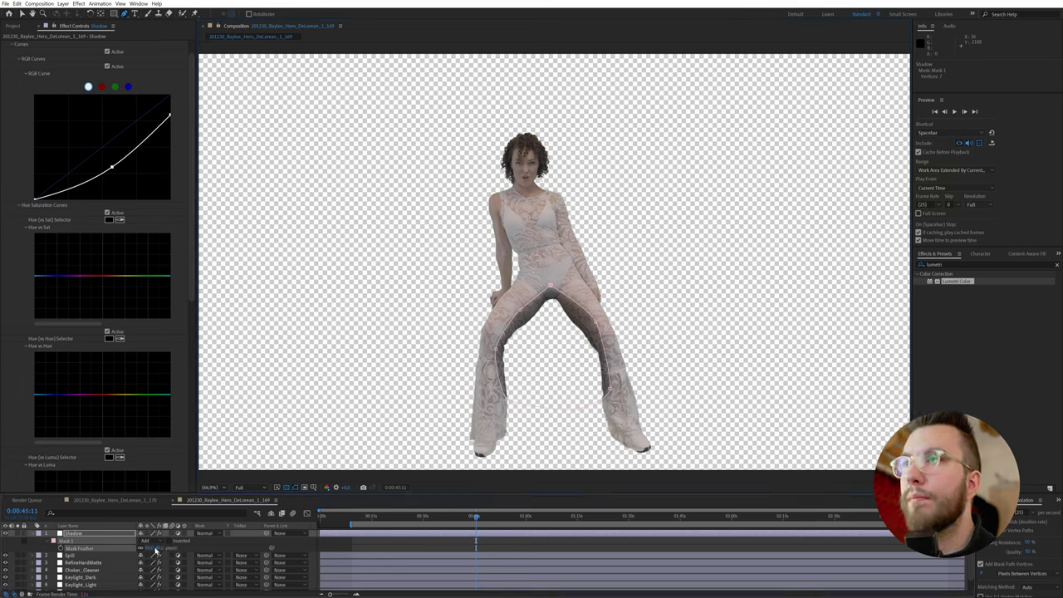
click(158, 547)
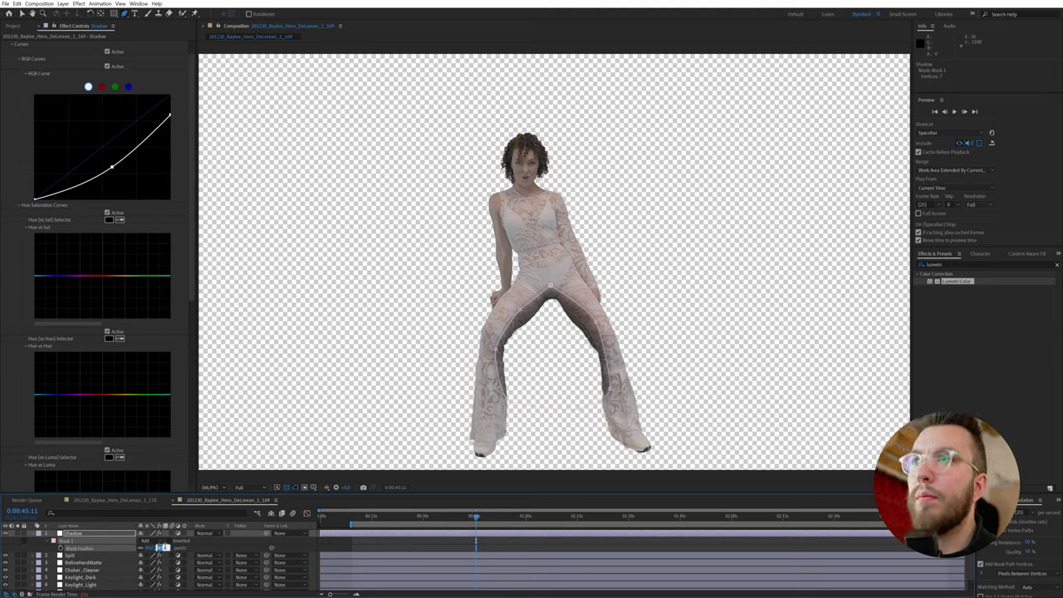
text(60)
key(Return)
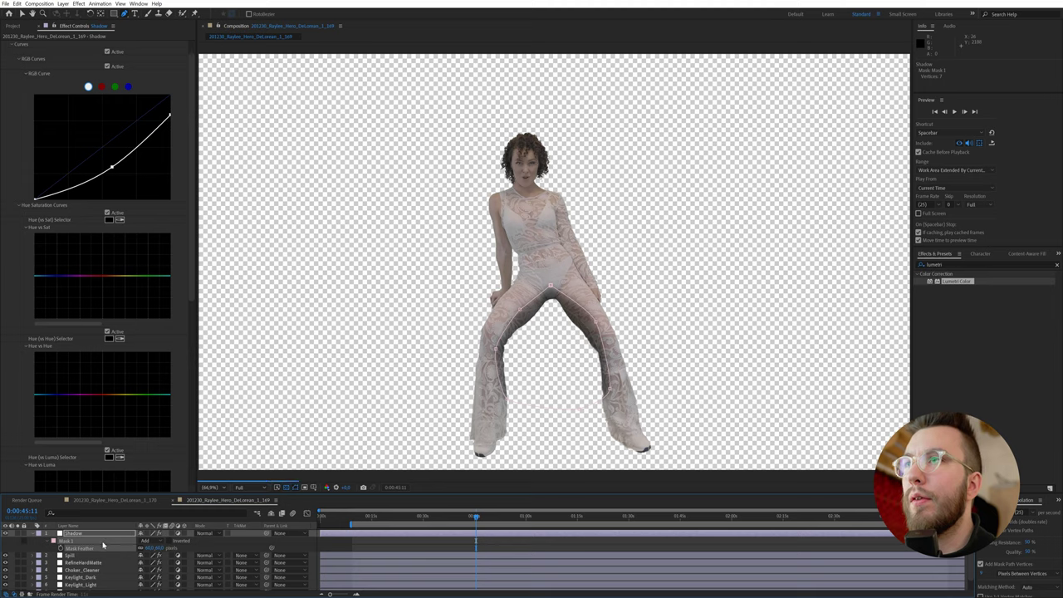
Step: Lower the Shadow layer's Opacity to 50%
key(t)
click(146, 540)
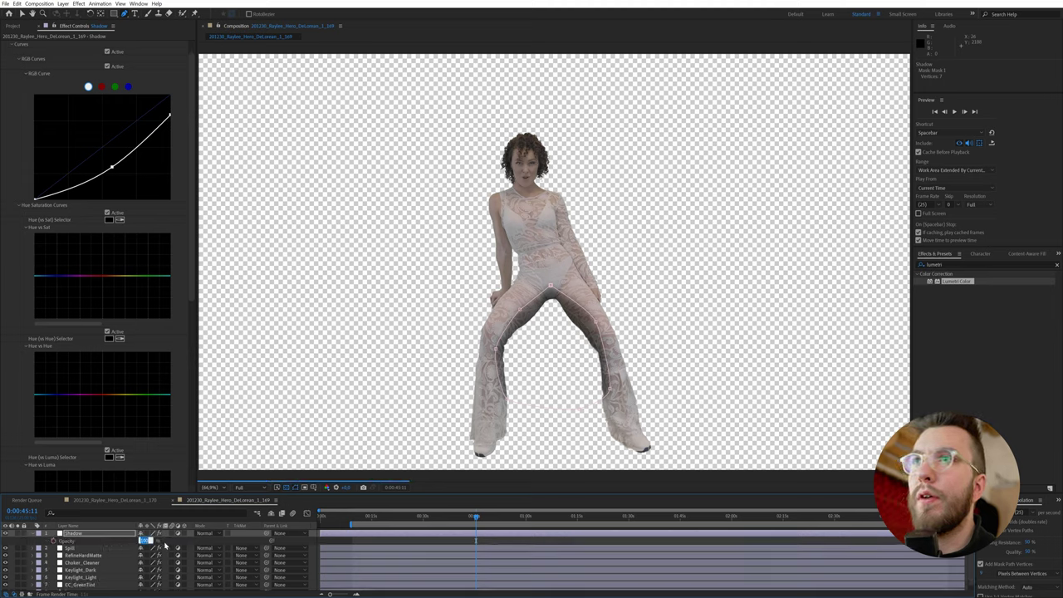
text(50)
key(Return)
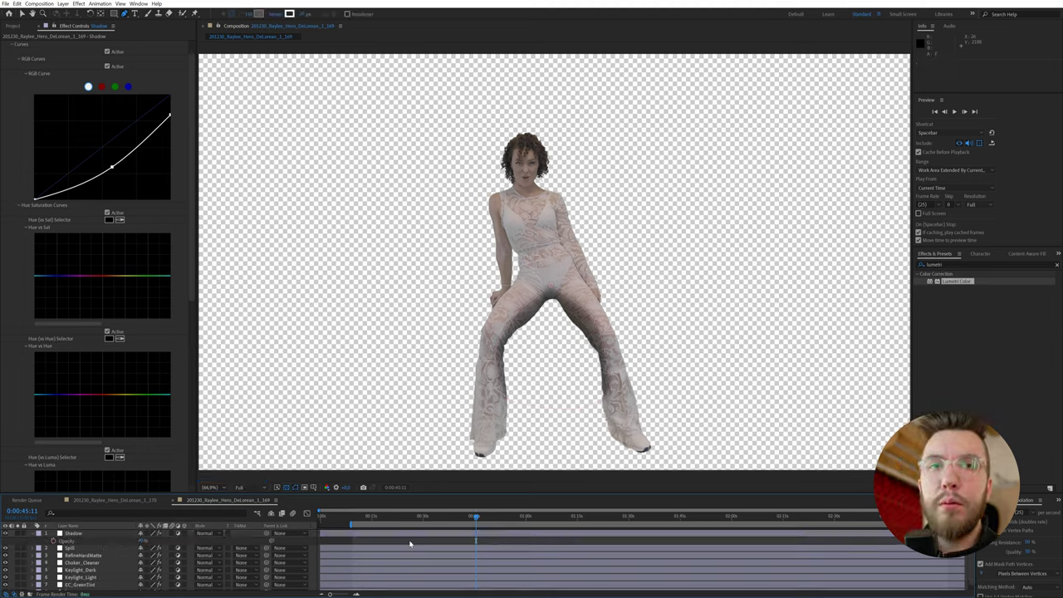
Step: Check the composition's alpha matte, return the viewer to RGB, and collapse the Shadow layer's properties
click(410, 543)
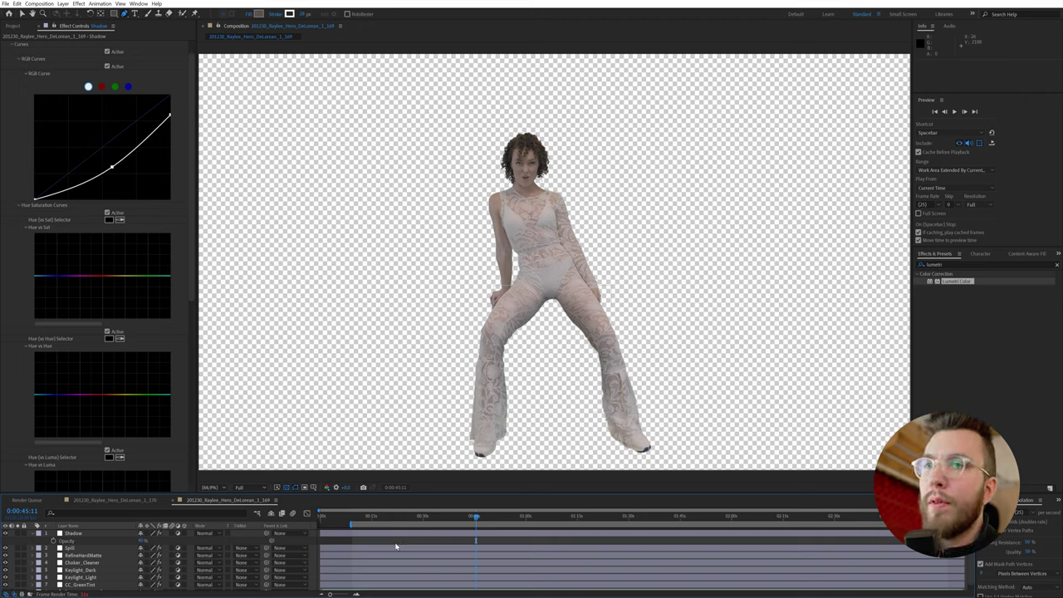
click(314, 488)
click(340, 535)
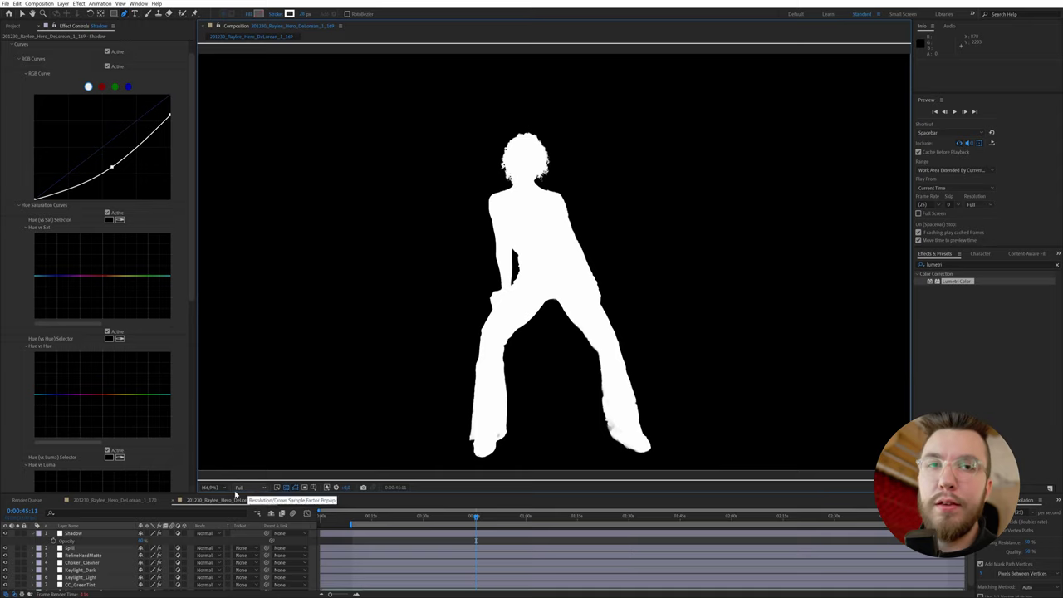
click(327, 487)
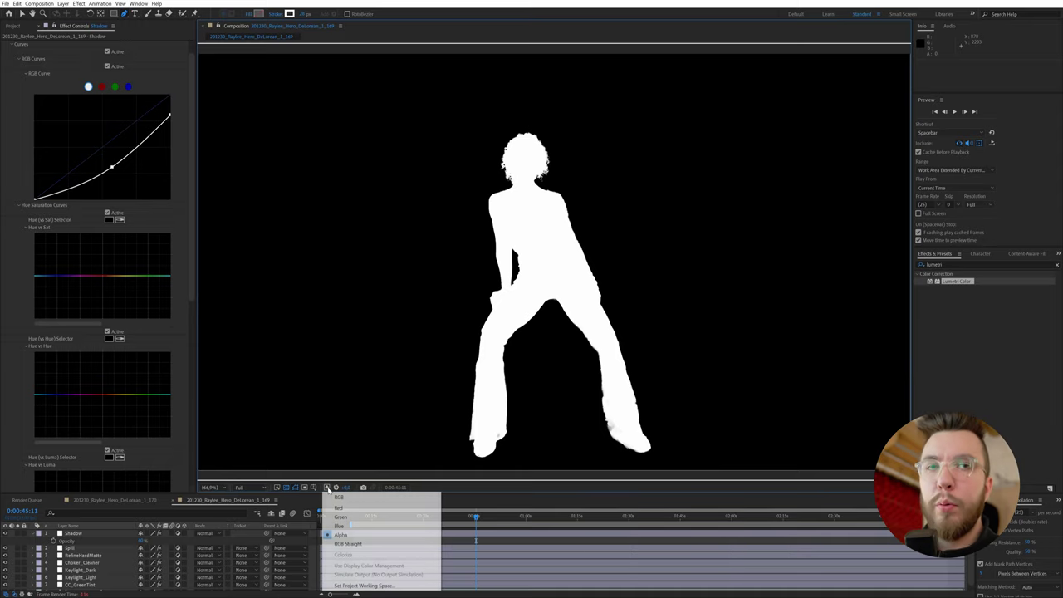
click(342, 502)
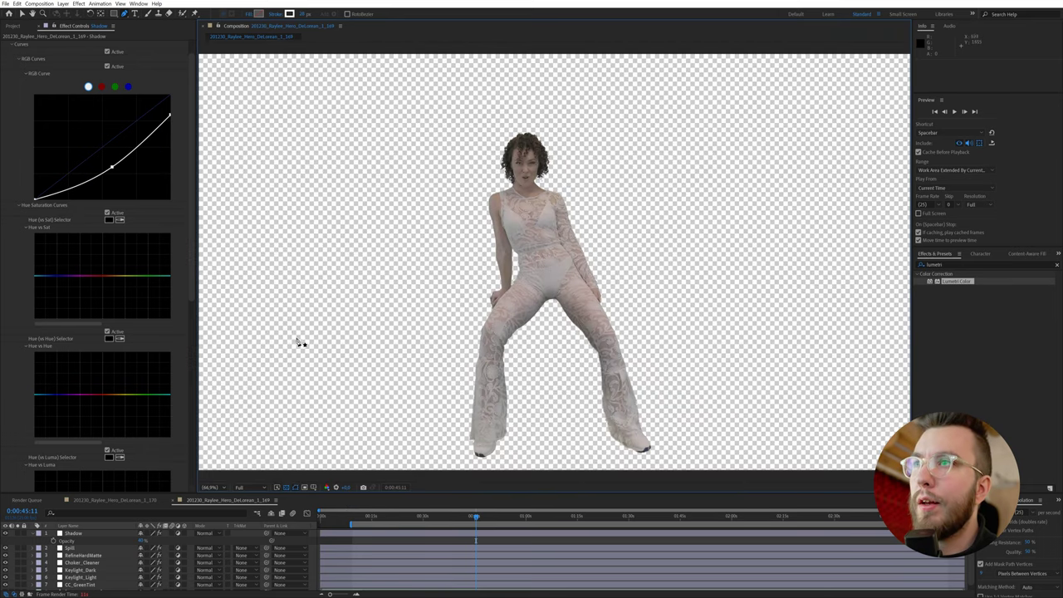
click(34, 533)
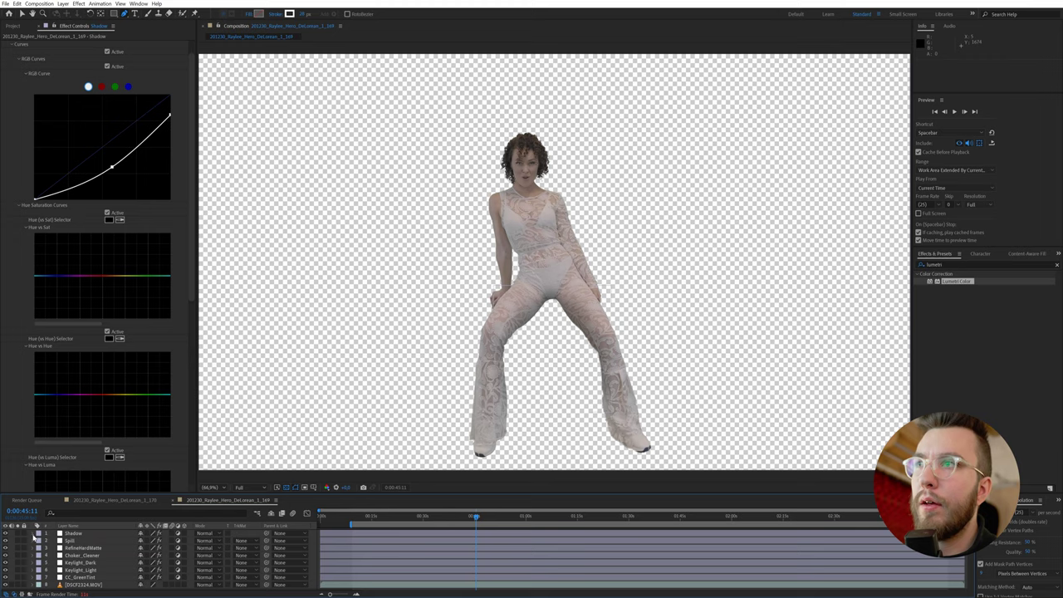
click(76, 548)
click(81, 555)
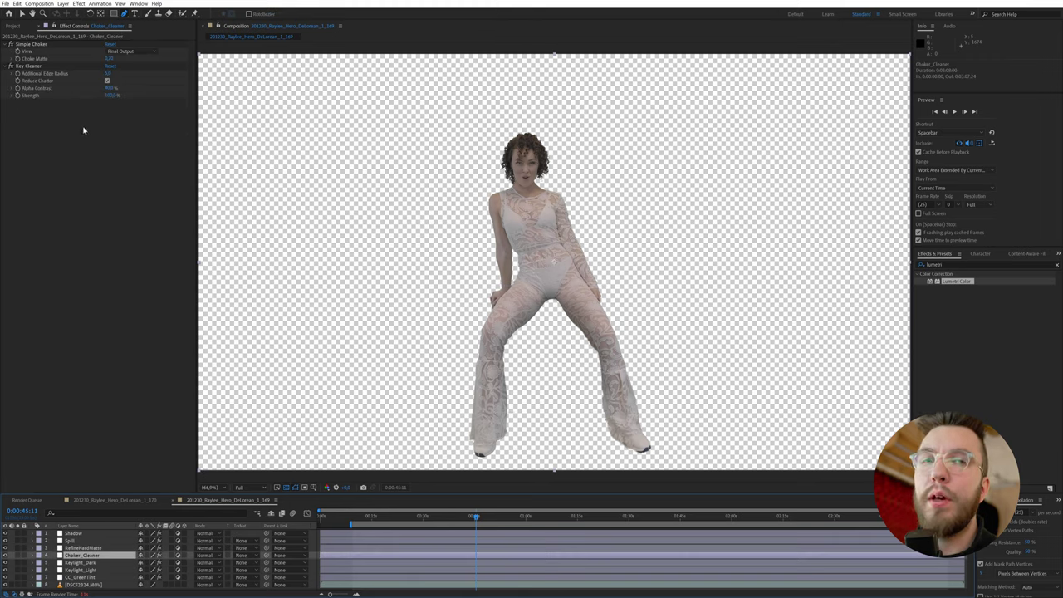
click(31, 67)
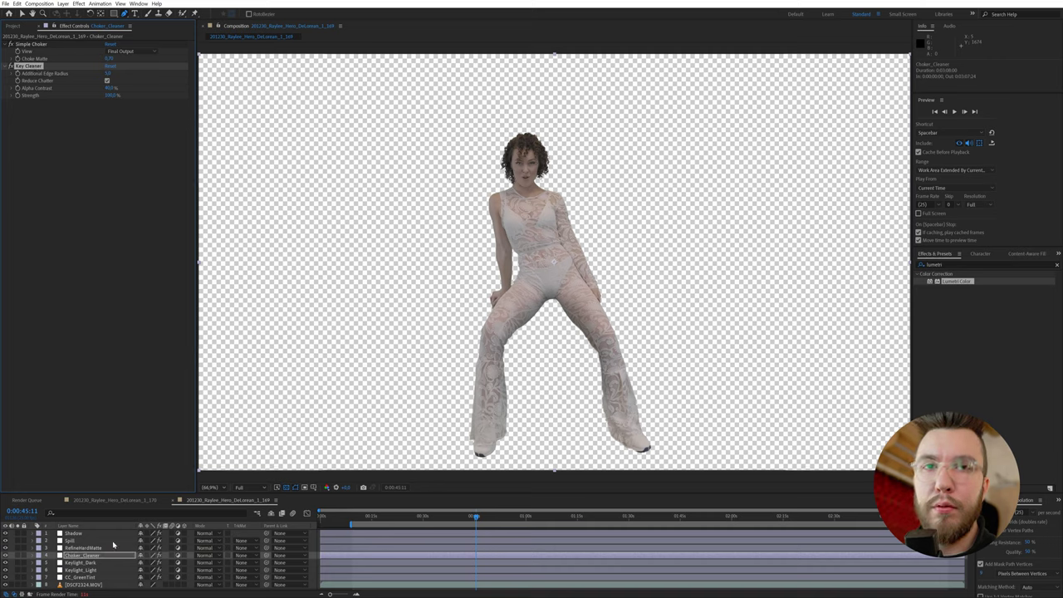
click(83, 548)
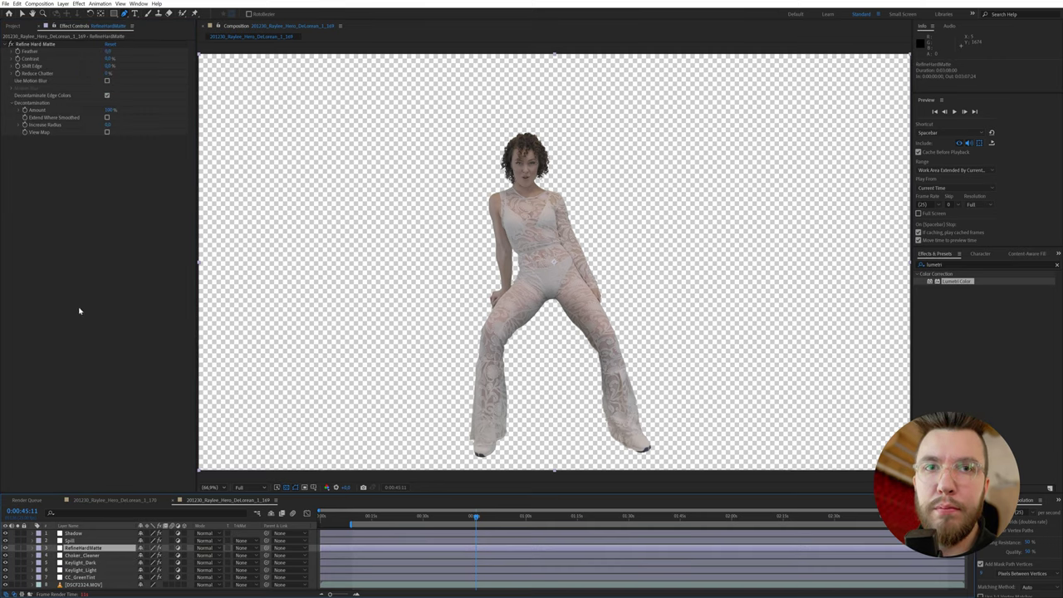
click(37, 45)
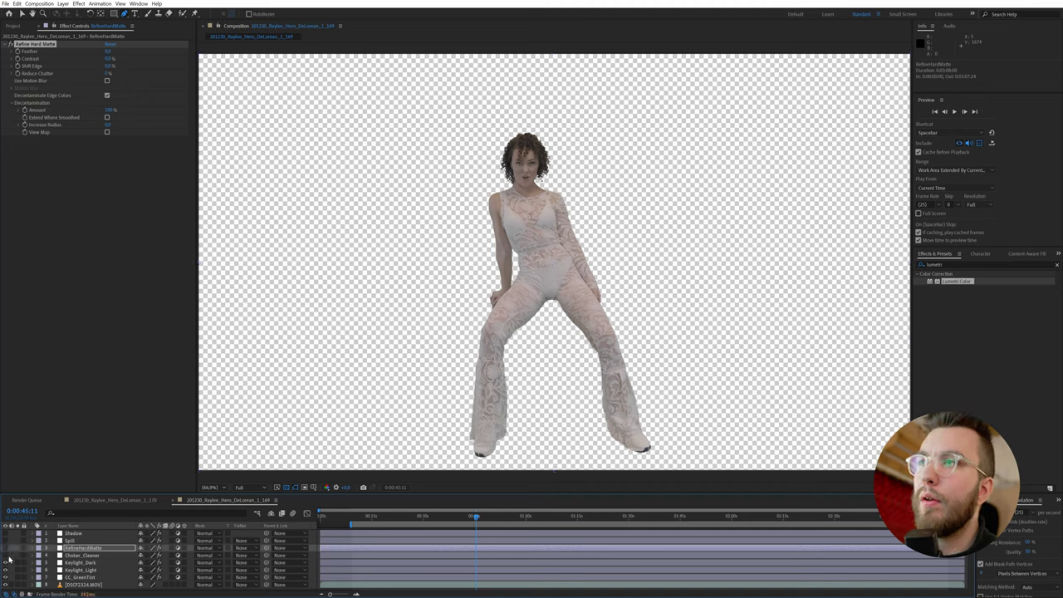
click(85, 556)
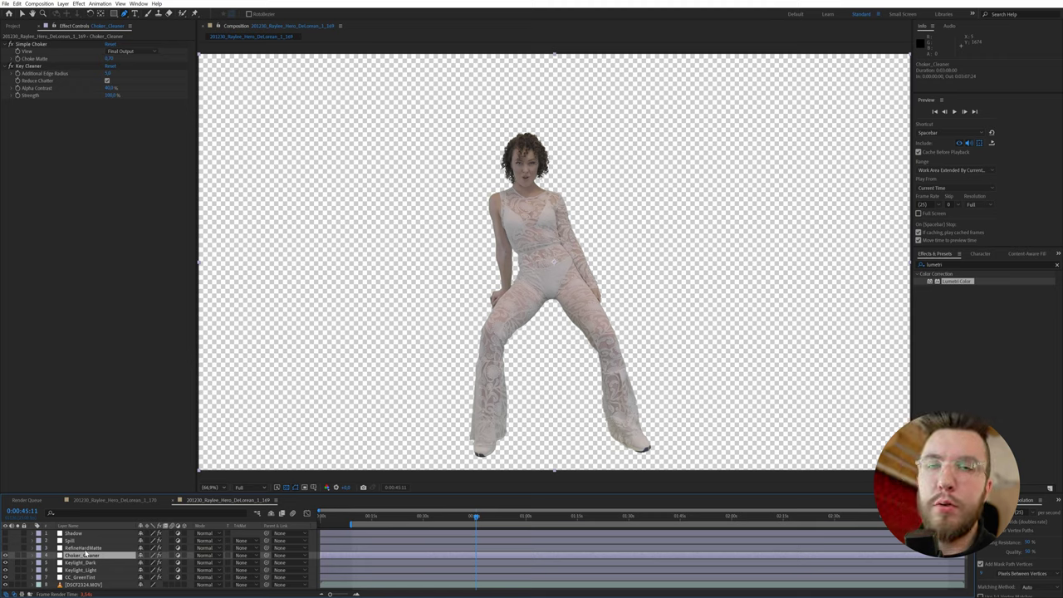
click(7, 577)
click(6, 586)
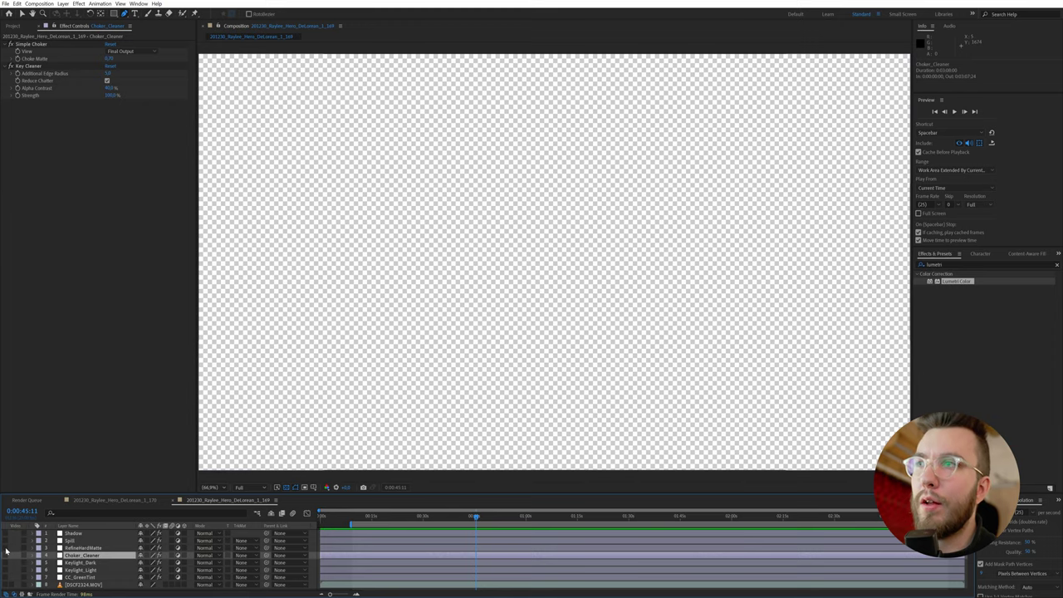
click(6, 585)
click(6, 571)
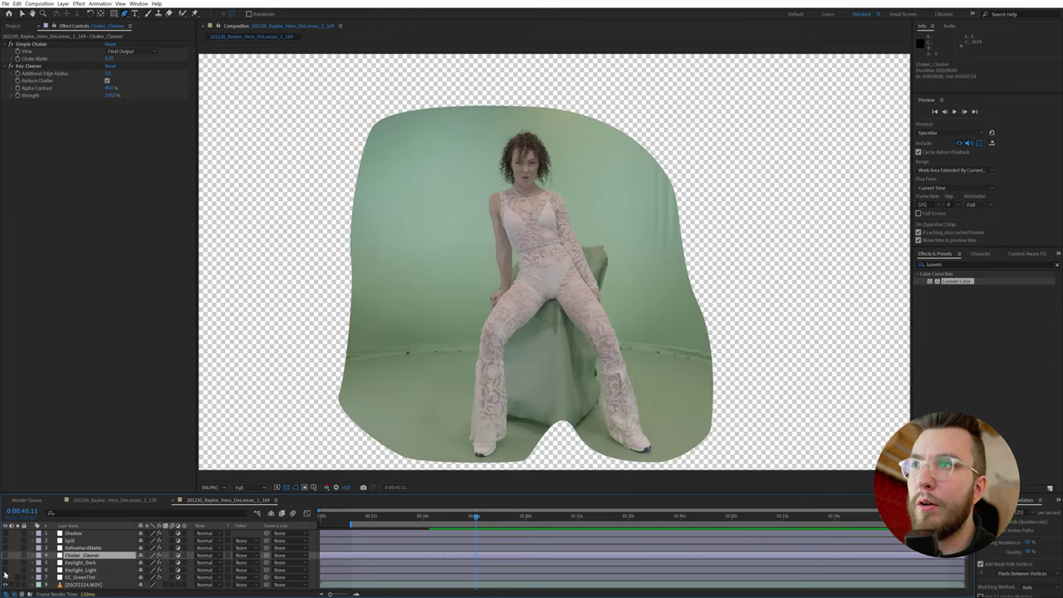
drag(5, 554, 6, 532)
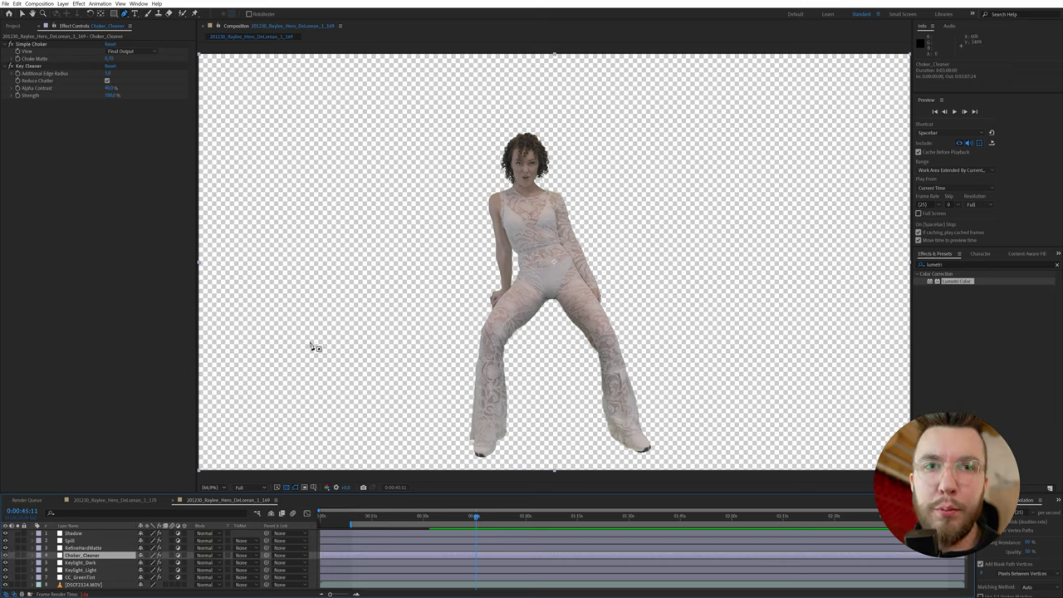
Step: Add the composition to the Render Queue with Ctrl+M and delete the old queue items
click(6, 3)
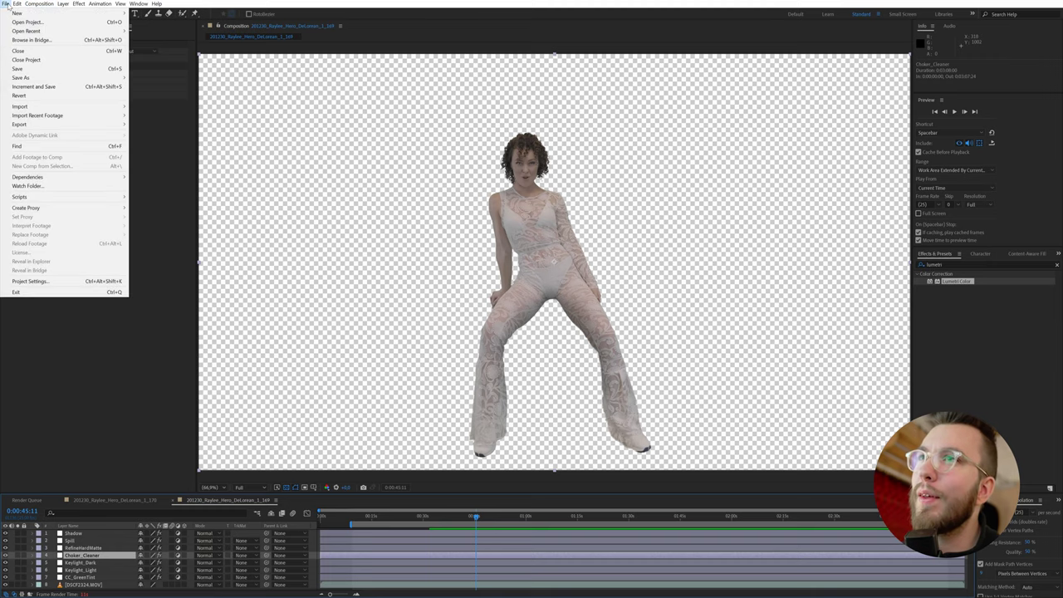
mouse_move(39, 3)
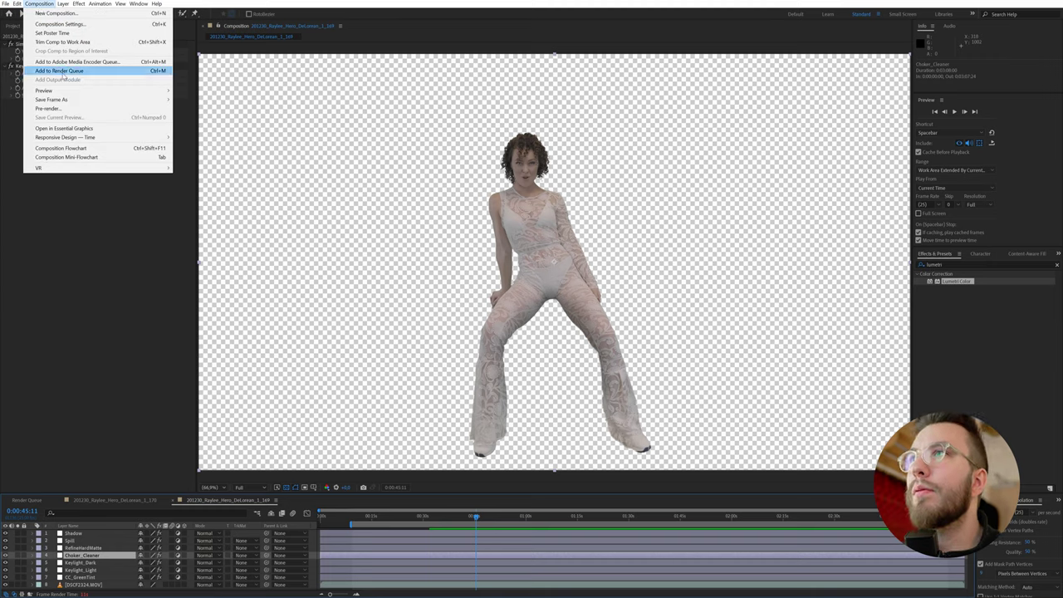
key(ctrl+m)
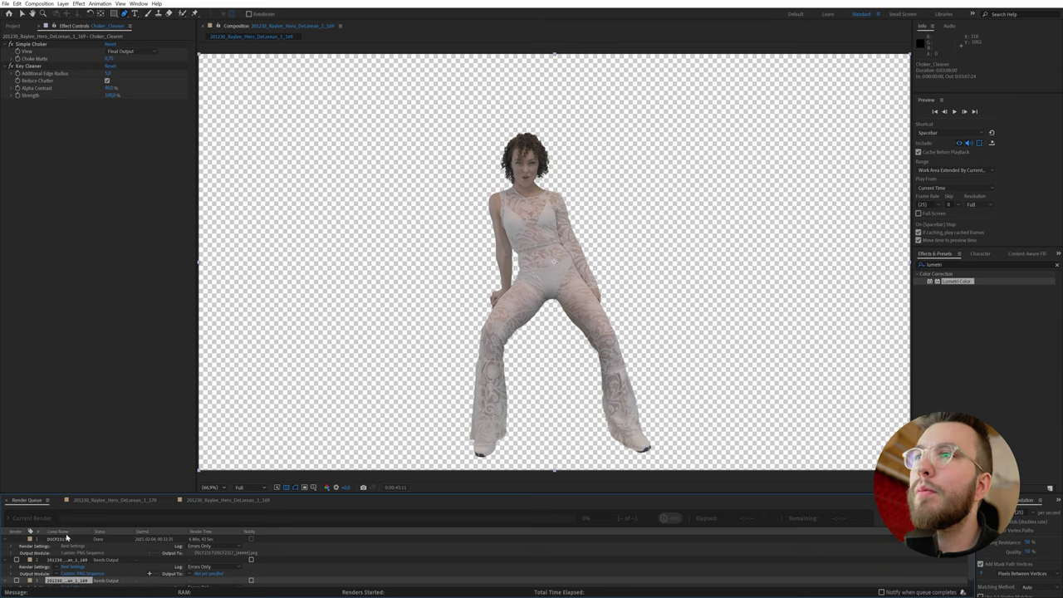
click(67, 538)
key(Delete)
click(59, 540)
key(Delete)
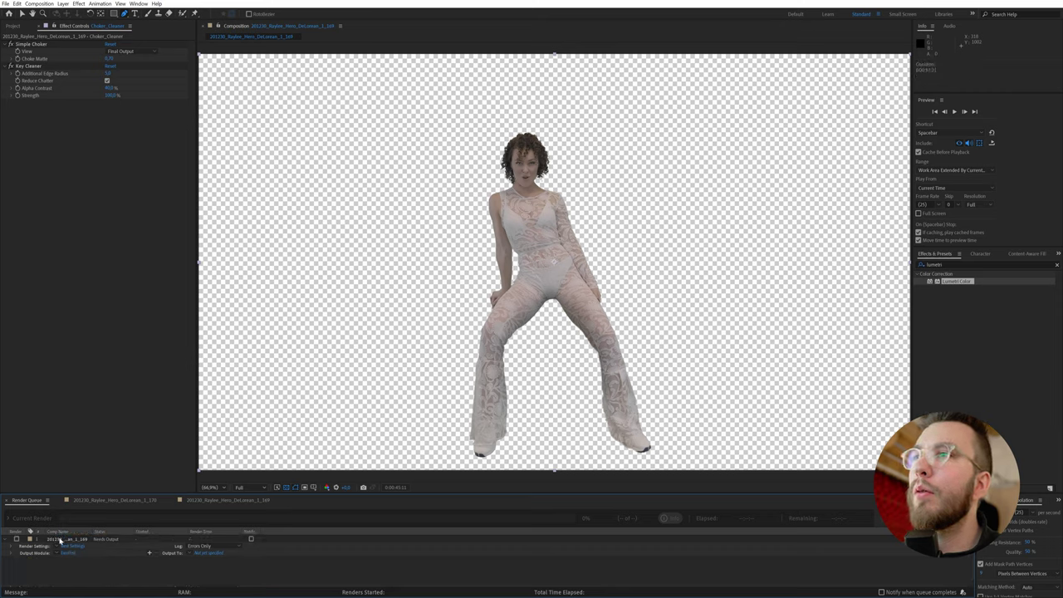
Step: In the output module, set the format to QuickTime with the Animation codec
click(65, 553)
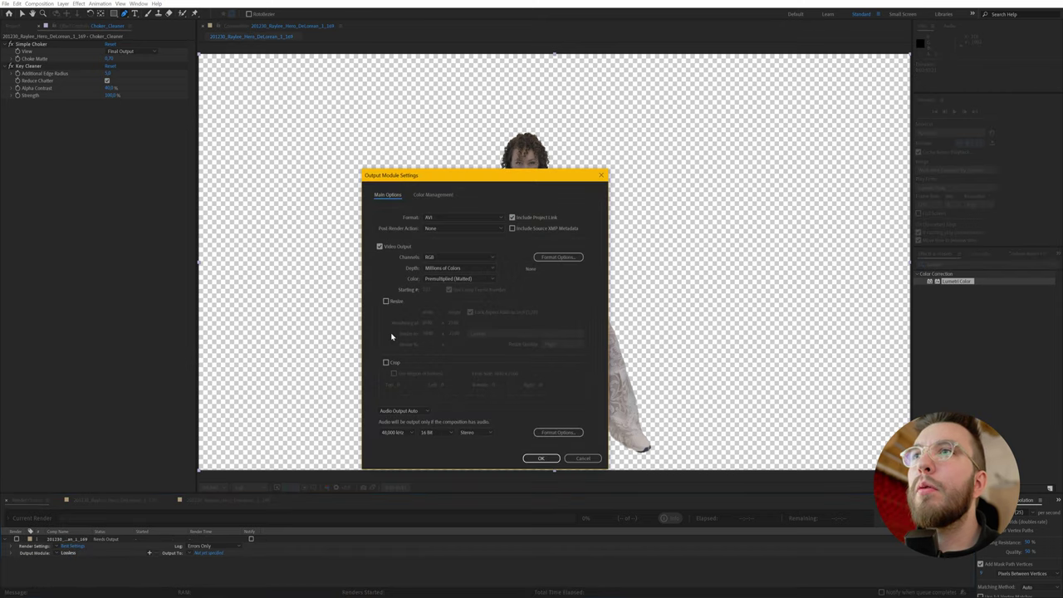
click(444, 217)
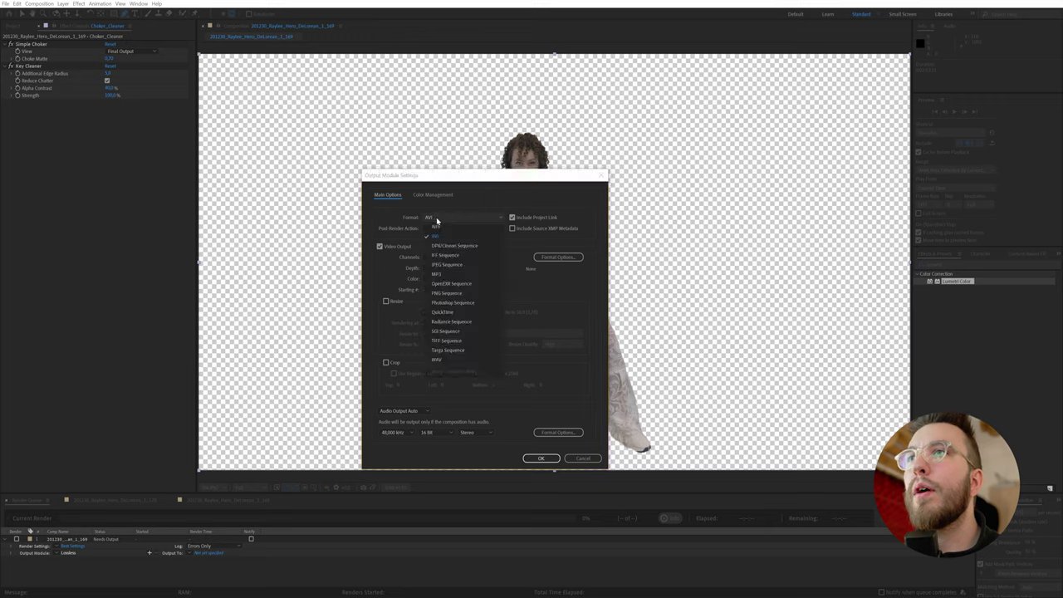
click(448, 312)
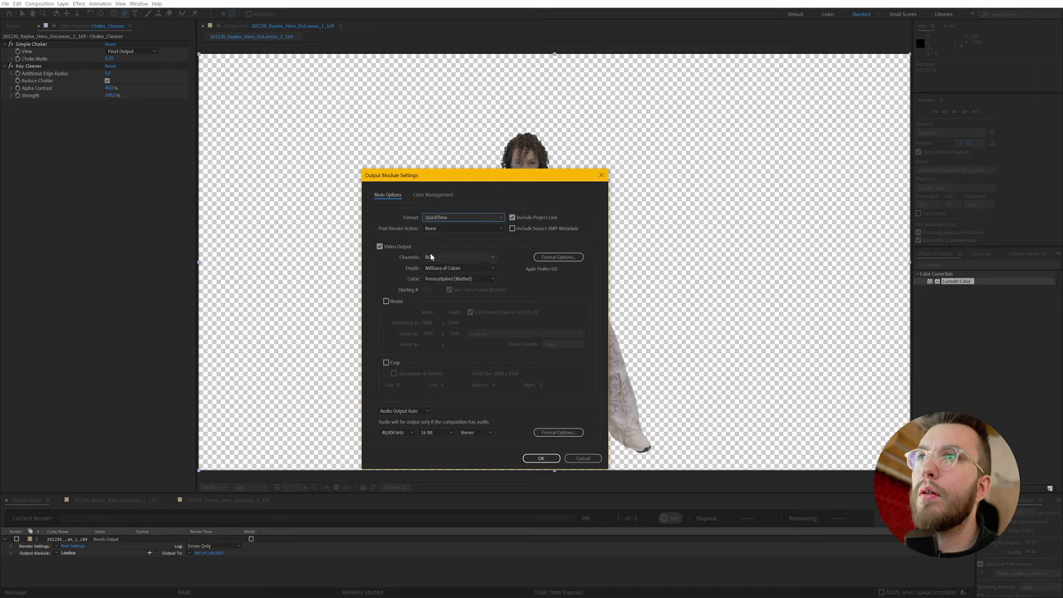
click(441, 259)
click(441, 272)
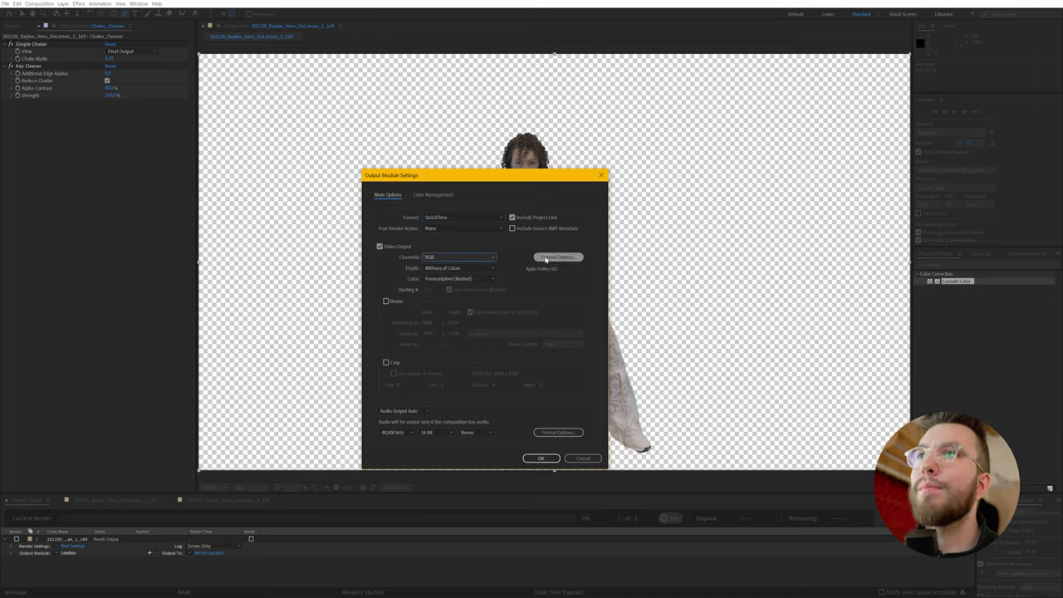
click(556, 256)
click(476, 193)
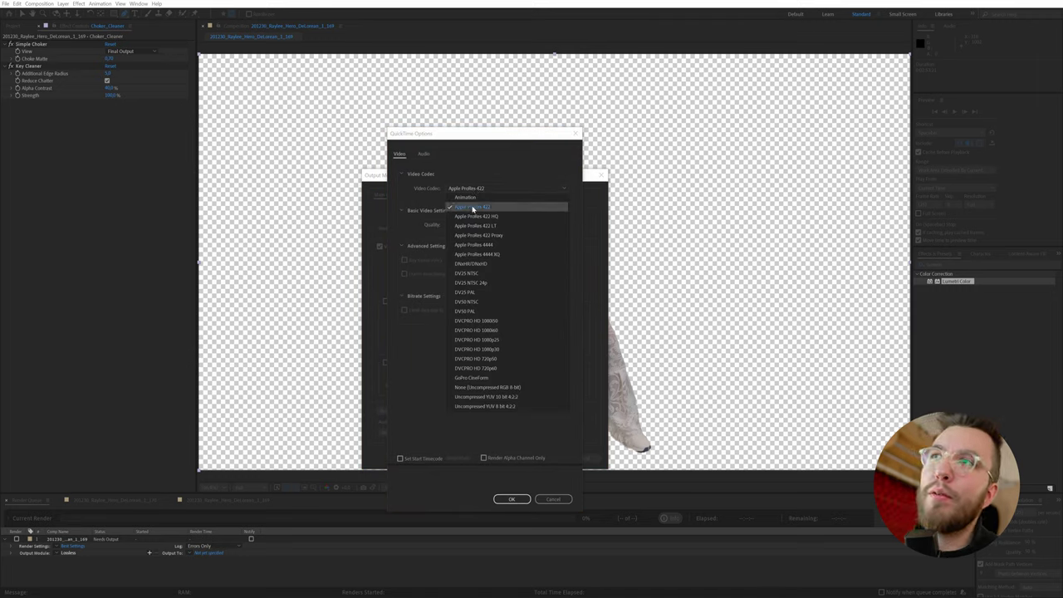
click(466, 197)
click(512, 498)
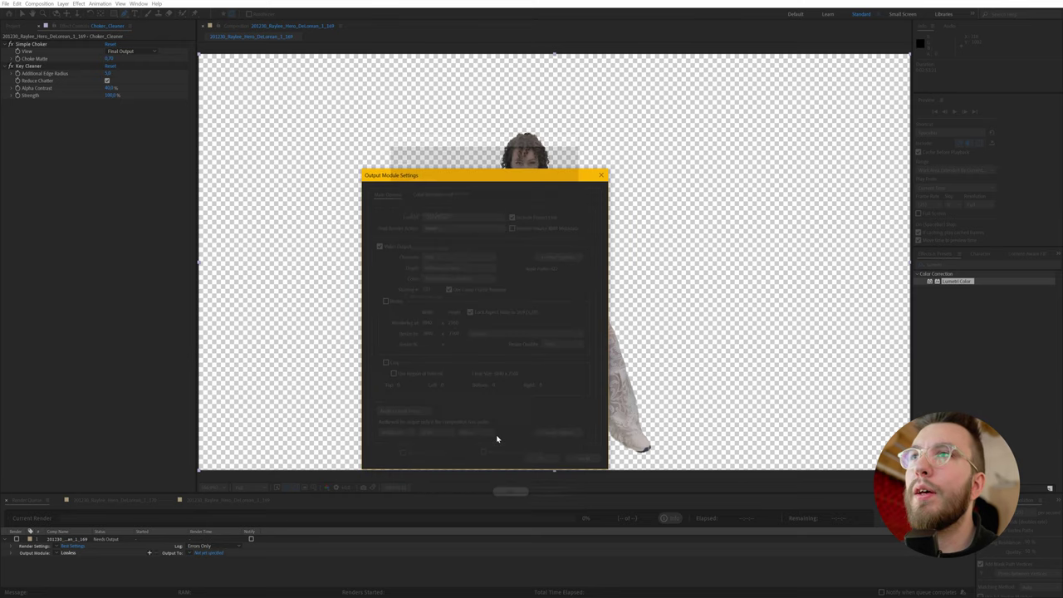
Step: Set channels to RGB + Alpha and switch the format to PNG Sequence, then confirm
click(437, 257)
click(444, 280)
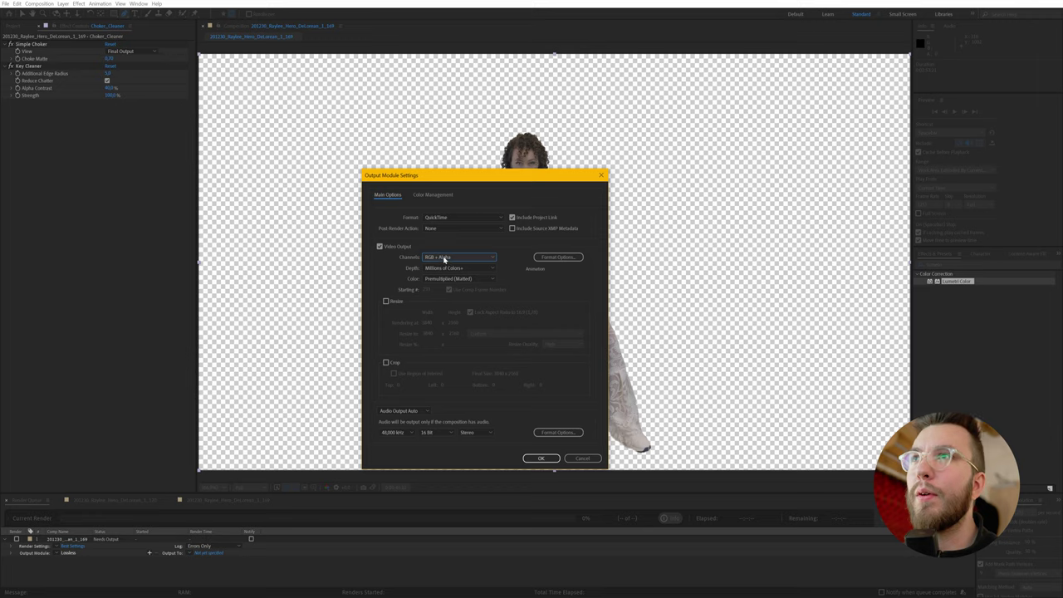
click(440, 218)
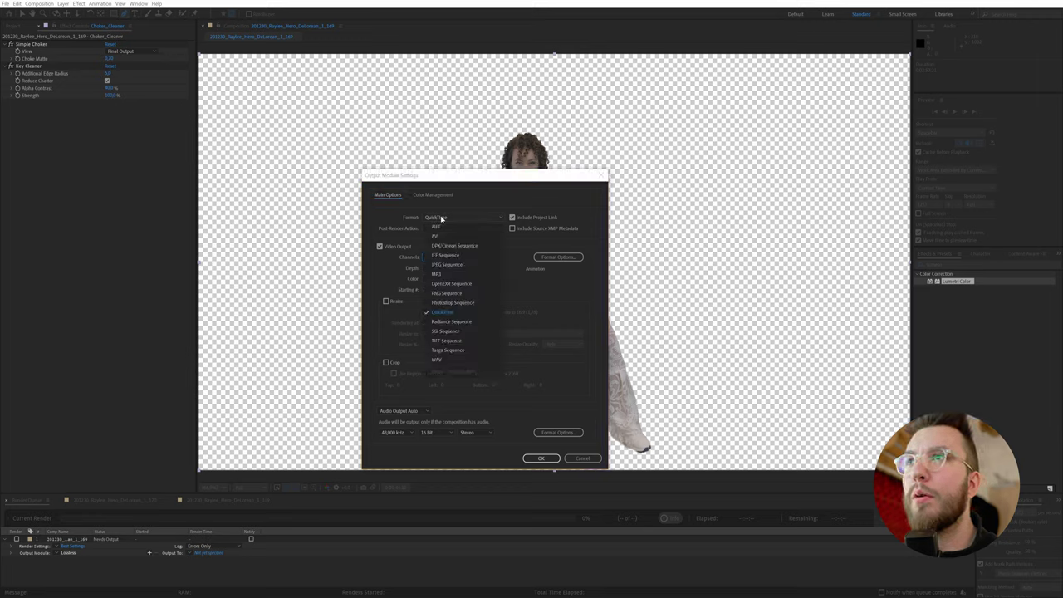
click(442, 293)
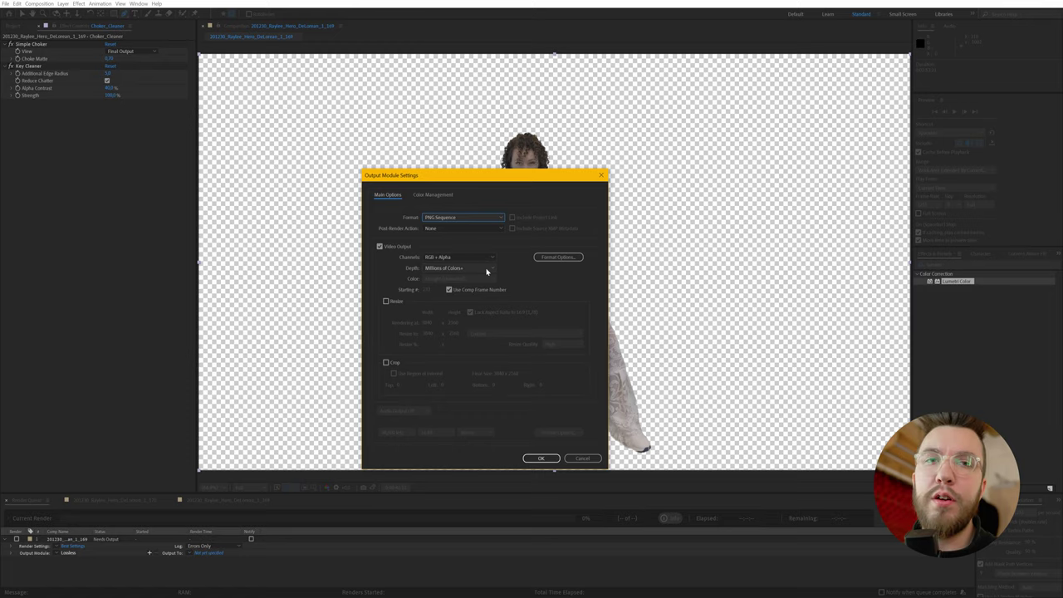
click(540, 458)
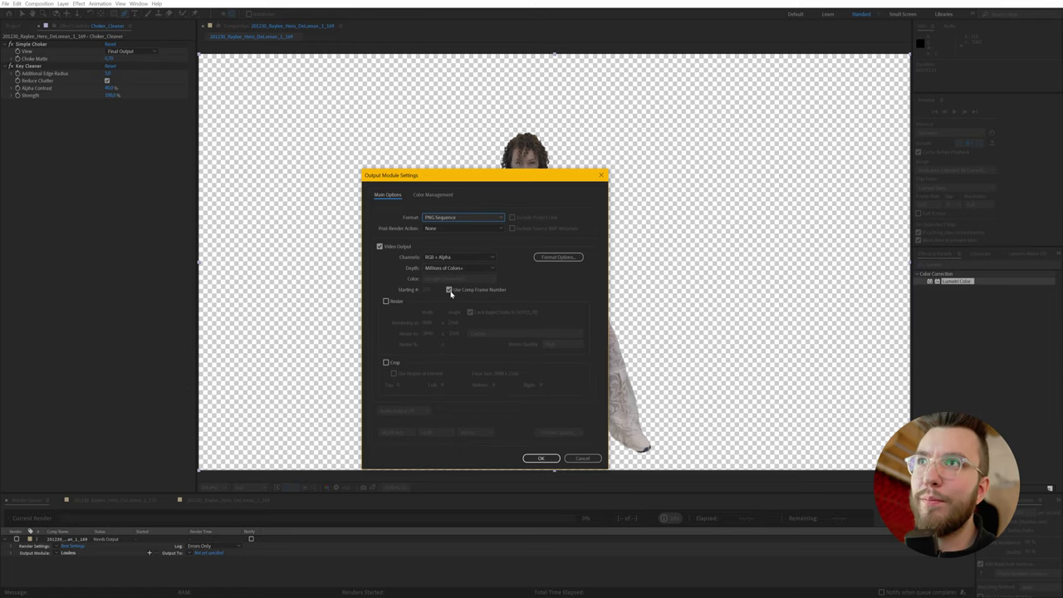